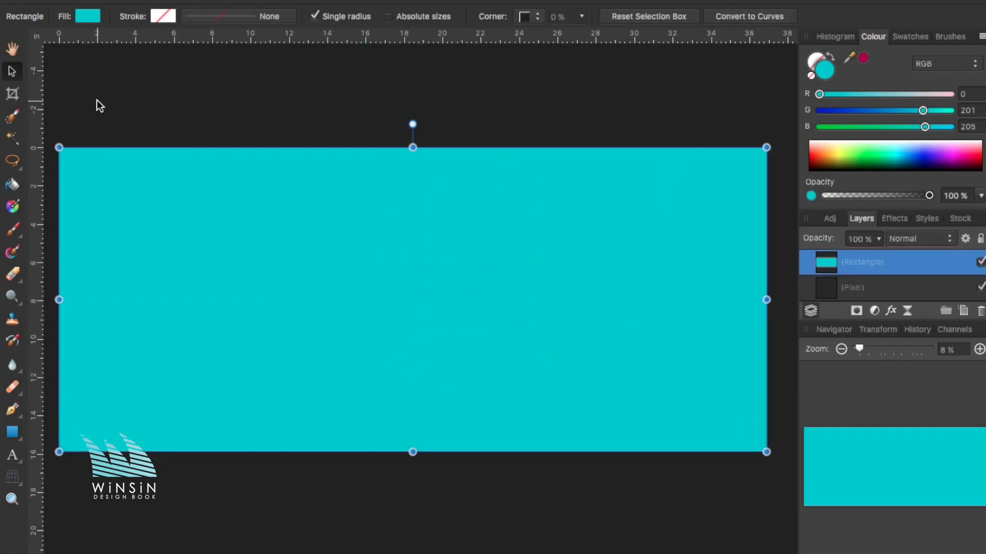
Step: Bring up the shape tool options in the toolbar to pick a rectangle tool
click(12, 432)
Step: Draw a white rounded-rectangle keyboard base and a small first key at its top-left
click(128, 244)
drag(239, 203, 514, 327)
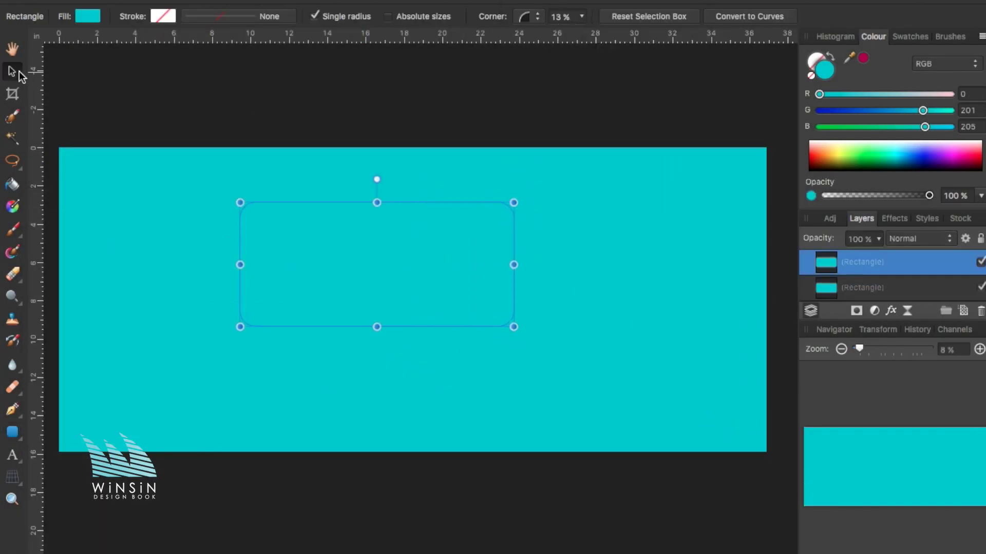
drag(276, 222, 345, 293)
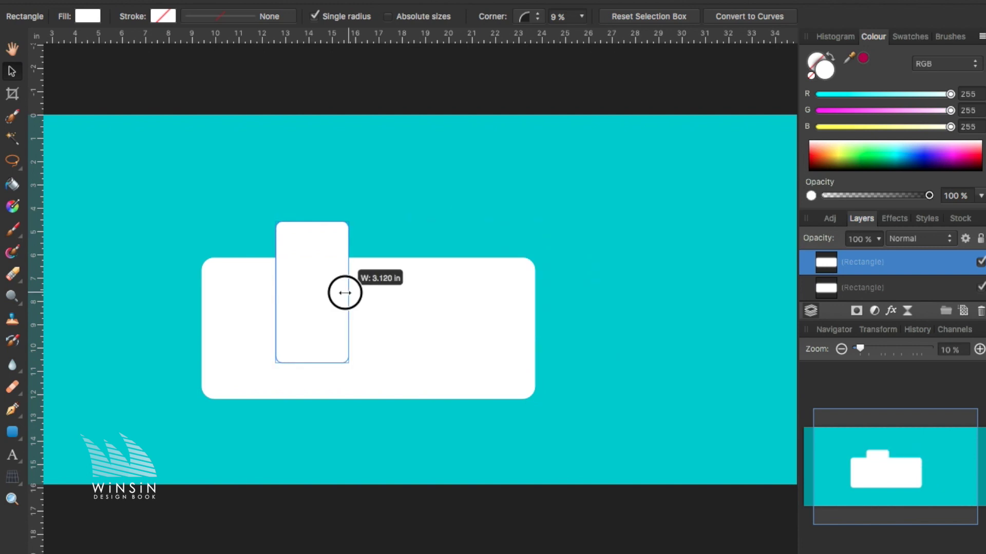
scroll(261, 311, up, 2)
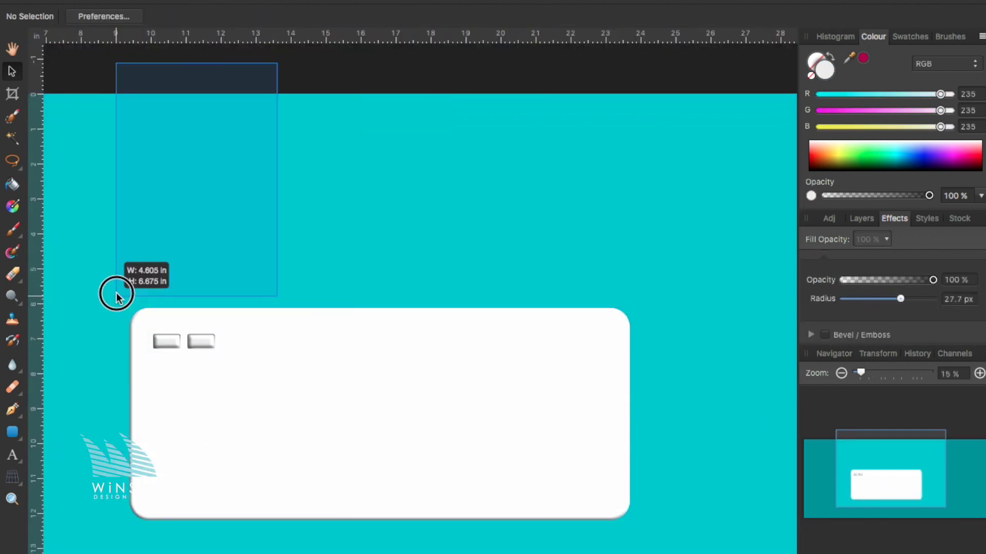
Step: Duplicate the key pair along the top row and centre the full row on the base
drag(274, 344, 391, 347)
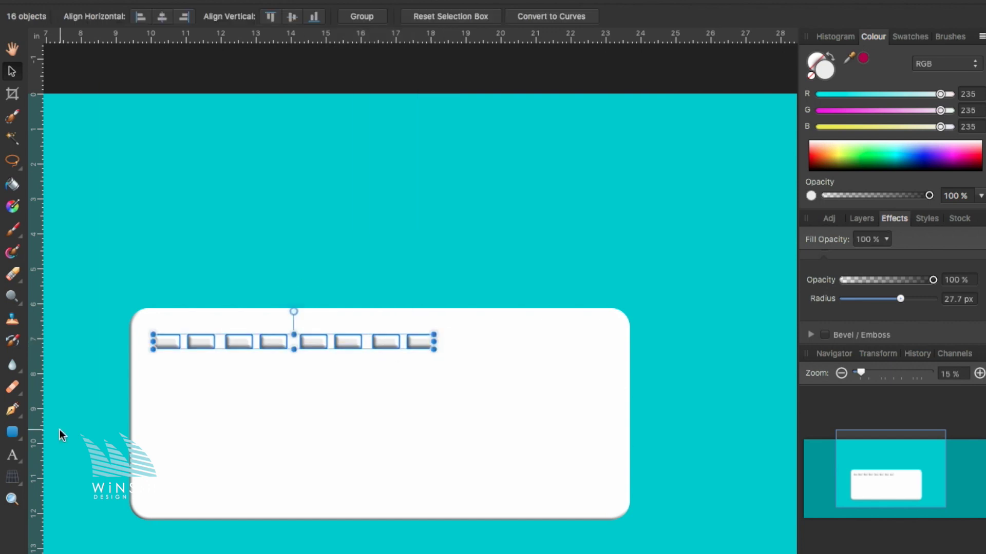
drag(500, 90, 458, 347)
drag(733, 65, 214, 418)
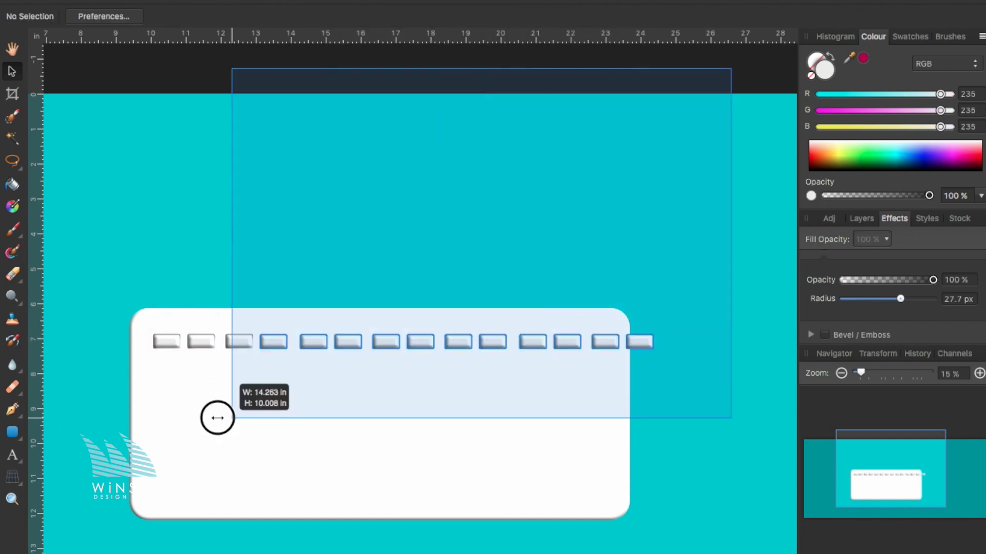
mouse_move(596, 347)
mouse_down()
mouse_move(549, 343)
mouse_move(547, 361)
mouse_up()
click(505, 70)
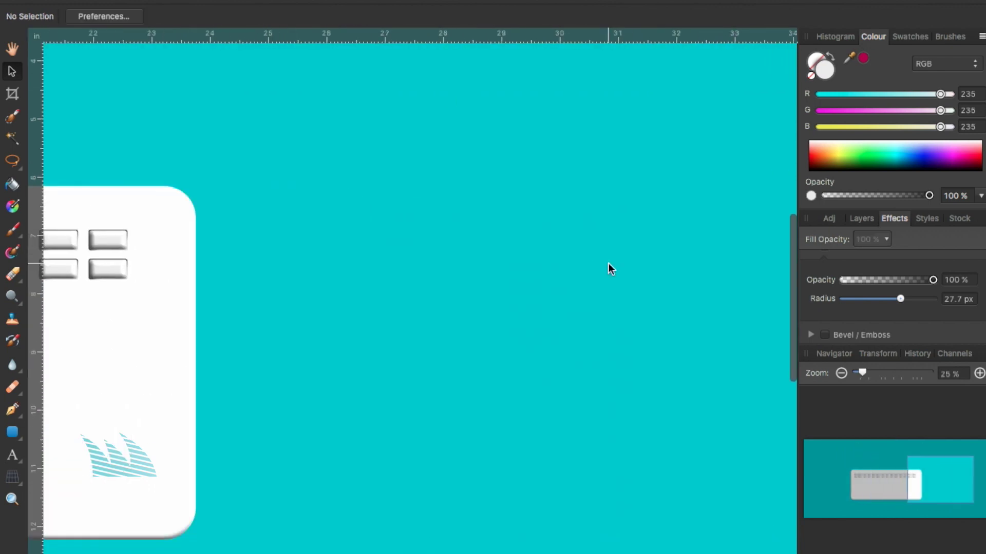
Step: Shift the second key row left to stagger it and widen its last key
drag(775, 282, 550, 314)
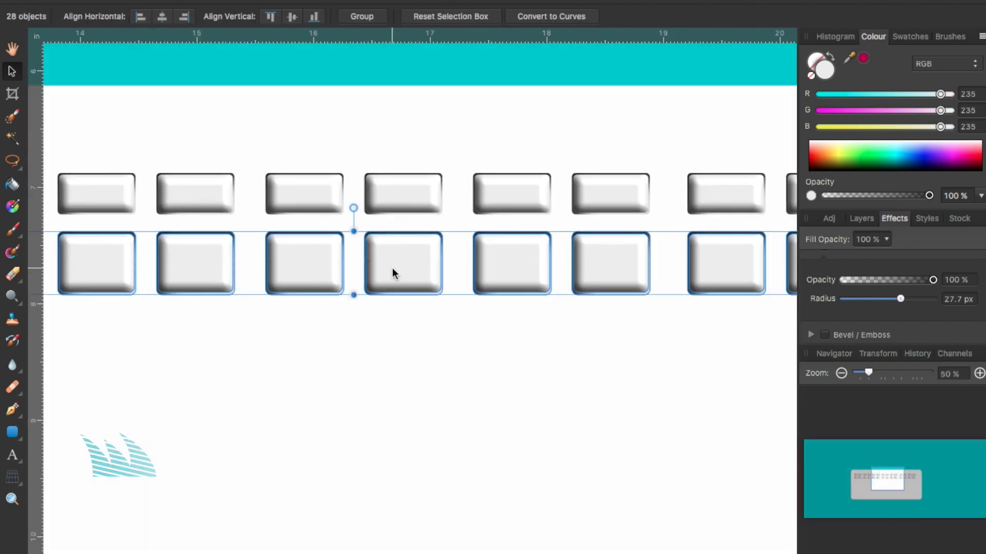
scroll(392, 268, right, 10)
scroll(392, 268, up, 2)
drag(341, 326, 292, 329)
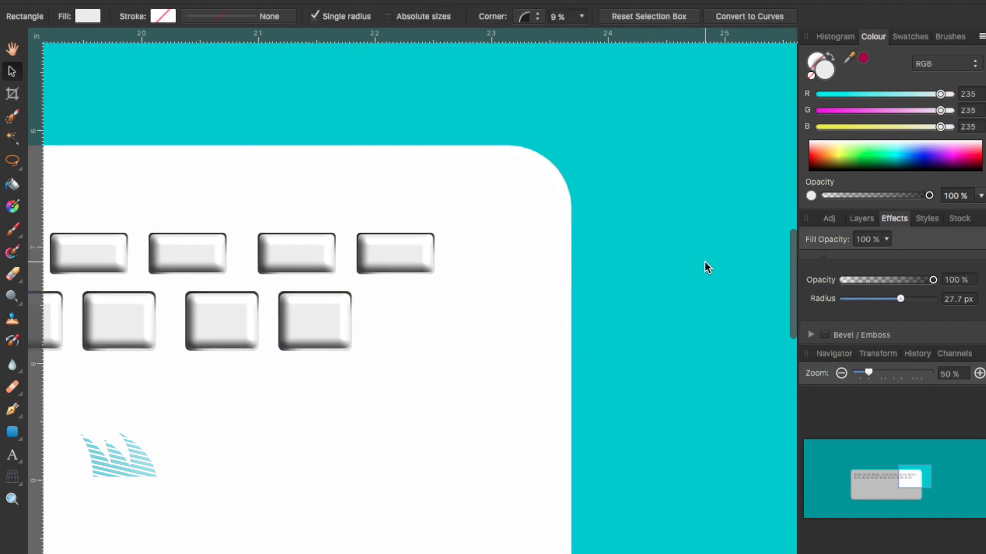
click(704, 260)
click(315, 321)
drag(351, 321, 417, 323)
key(ctrl+0)
click(668, 342)
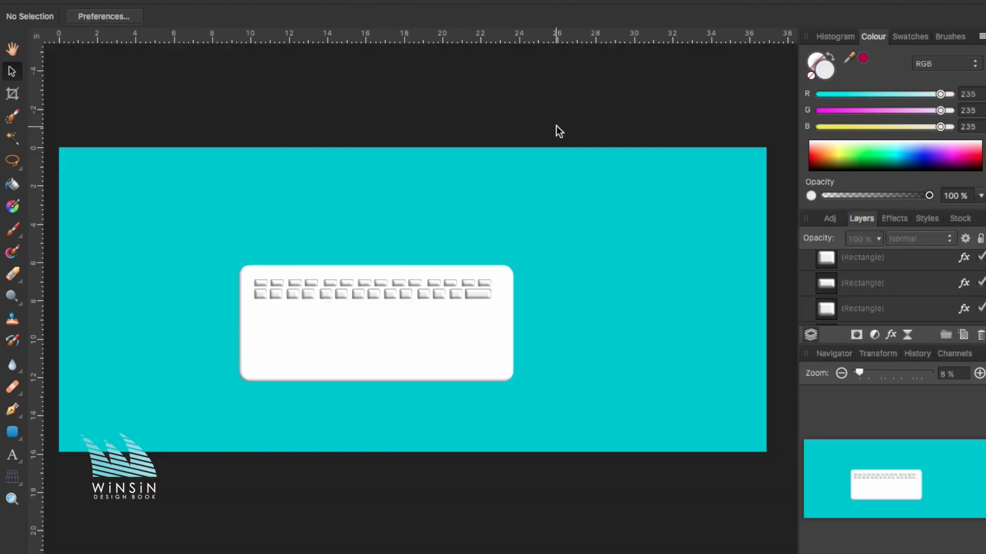
Step: Duplicate the key row into a third row below and widen its edge keys
drag(207, 484, 523, 282)
key(o)
key(v)
right_click(449, 291)
key(Escape)
alt+drag(354, 296, 349, 314)
key(Up)
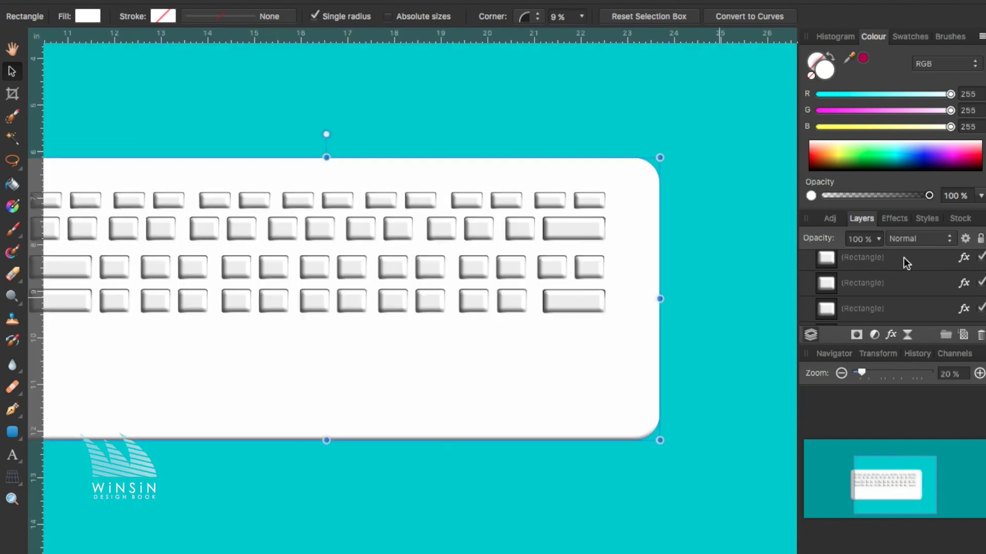
drag(718, 243, 634, 277)
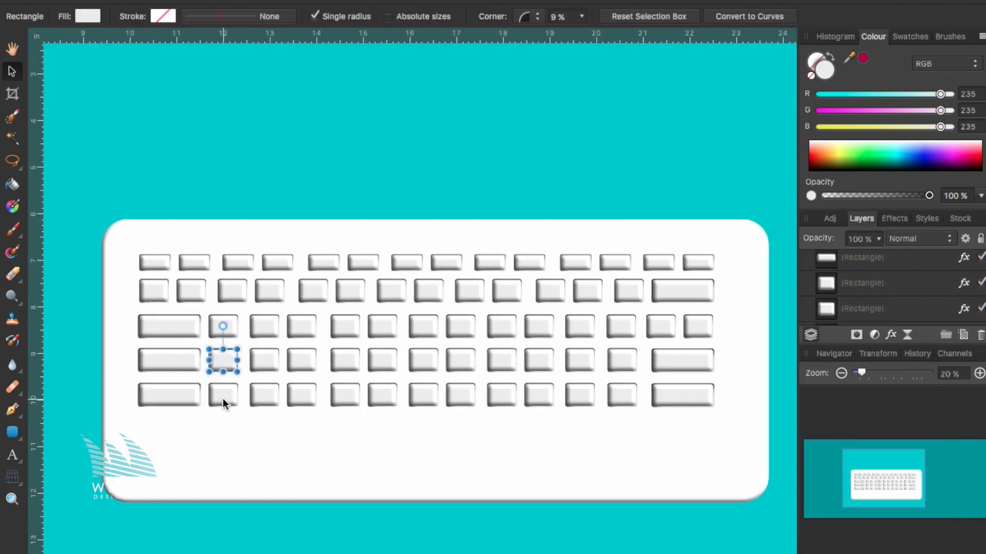
drag(110, 521, 623, 374)
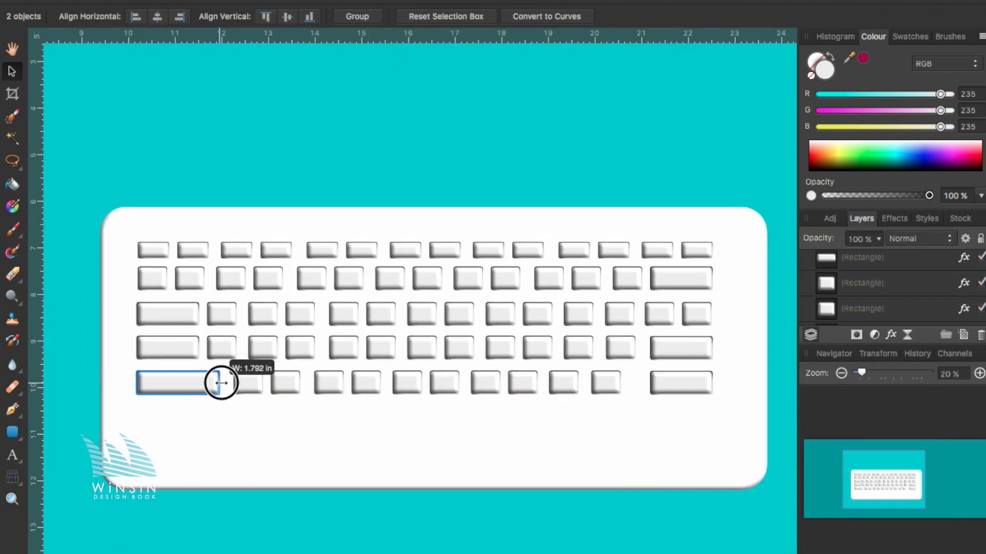
drag(234, 528, 623, 375)
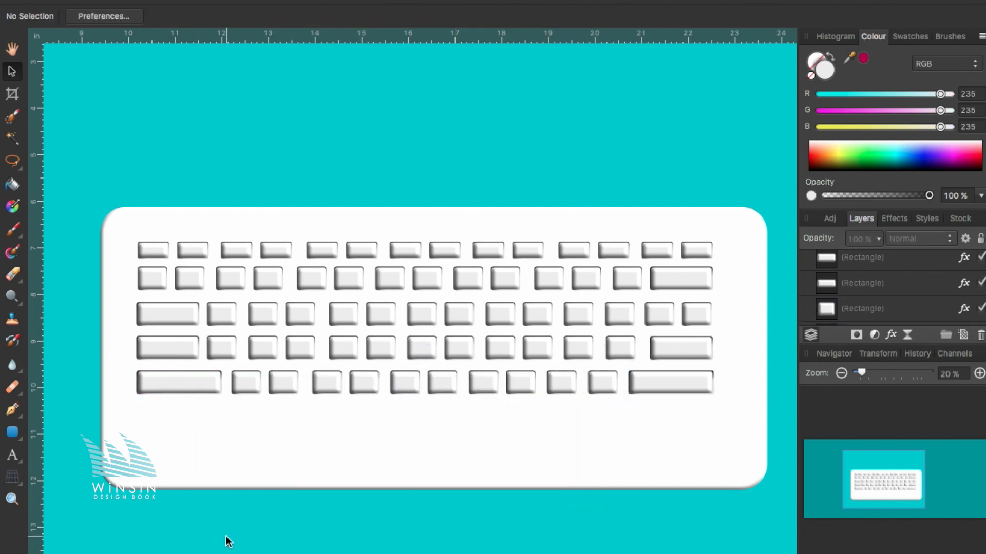
Step: Add a new bottom row, deleting its middle keys for the spacebar and two rightmost keys
drag(159, 511, 554, 400)
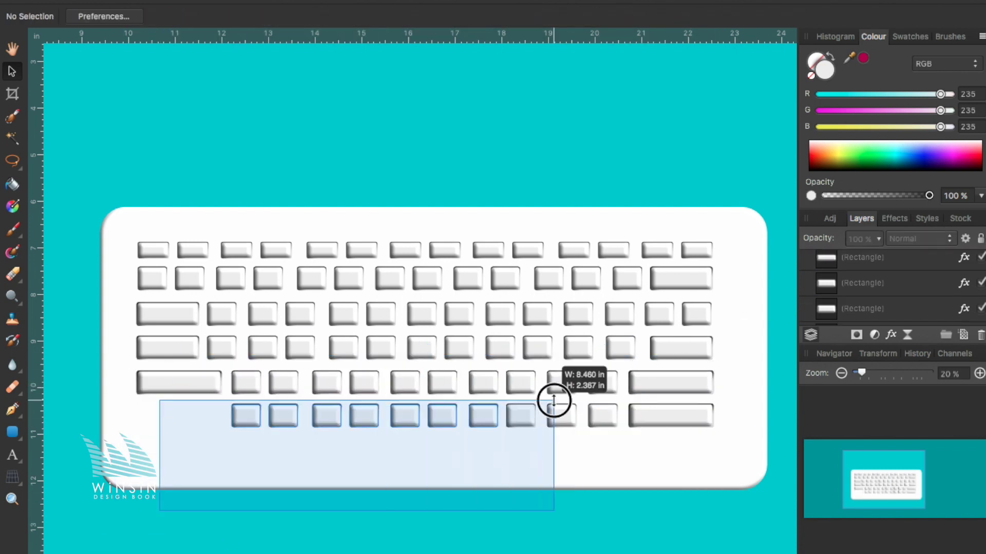
mouse_move(286, 517)
mouse_down()
mouse_move(484, 400)
mouse_move(503, 412)
mouse_up()
key(Delete)
click(306, 416)
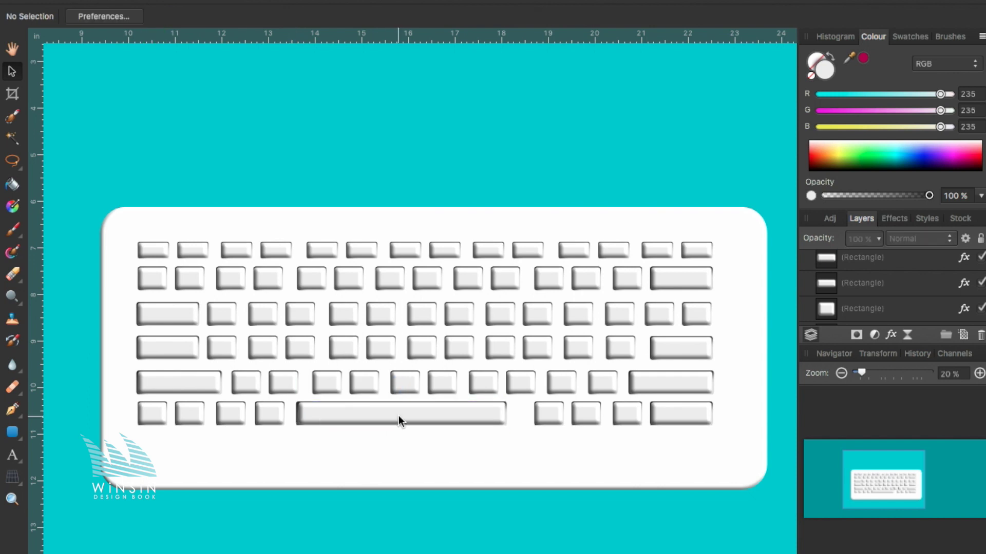
scroll(445, 484, right, 3)
shift+click(536, 430)
drag(541, 529, 695, 411)
key(Delete)
Step: Shorten small keys to half height and arrange them into an arrow-key cluster
drag(599, 519, 661, 409)
scroll(582, 438, up, 3)
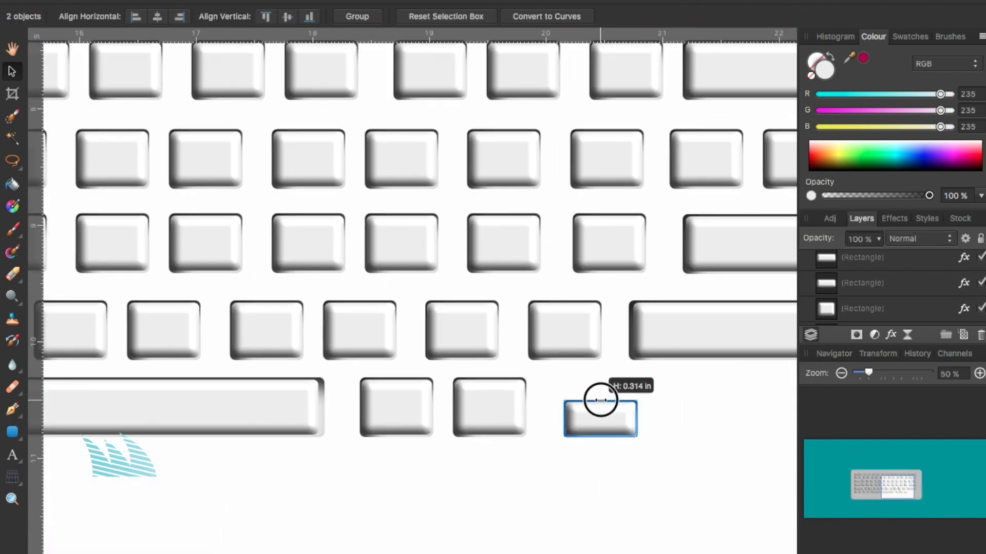
drag(598, 404, 521, 411)
scroll(526, 369, down, 3)
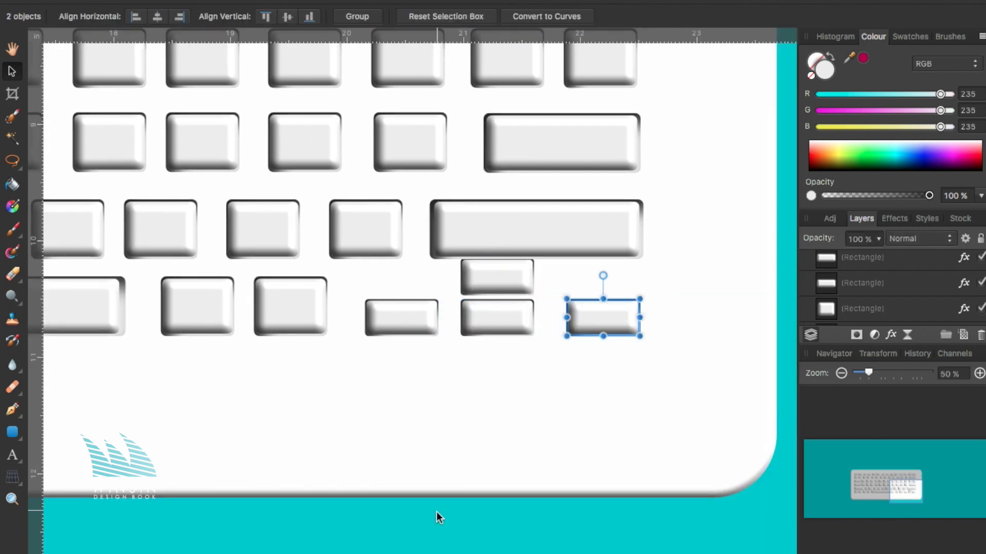
drag(336, 526, 665, 348)
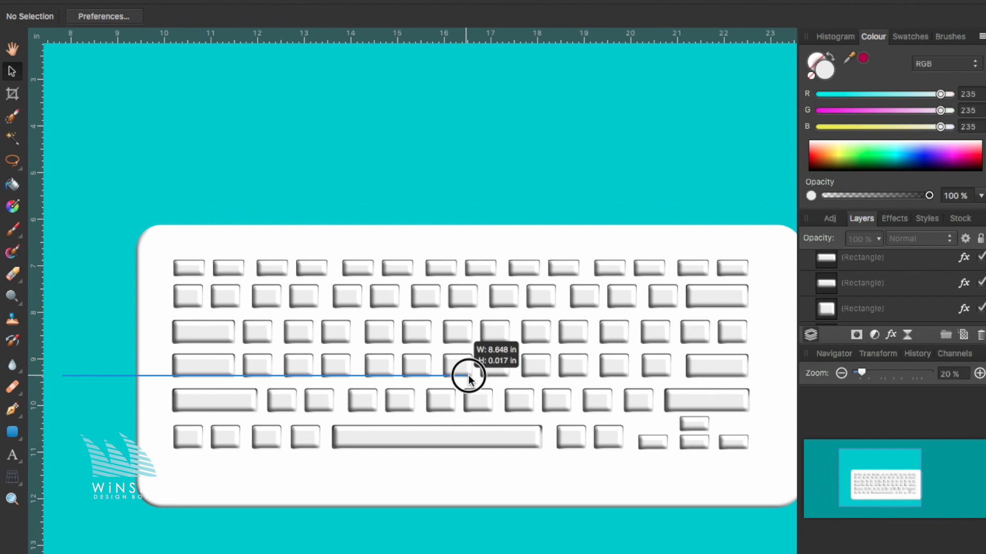
Step: Shorten the keyboard base so it fits snugly around the keys
drag(468, 379, 468, 406)
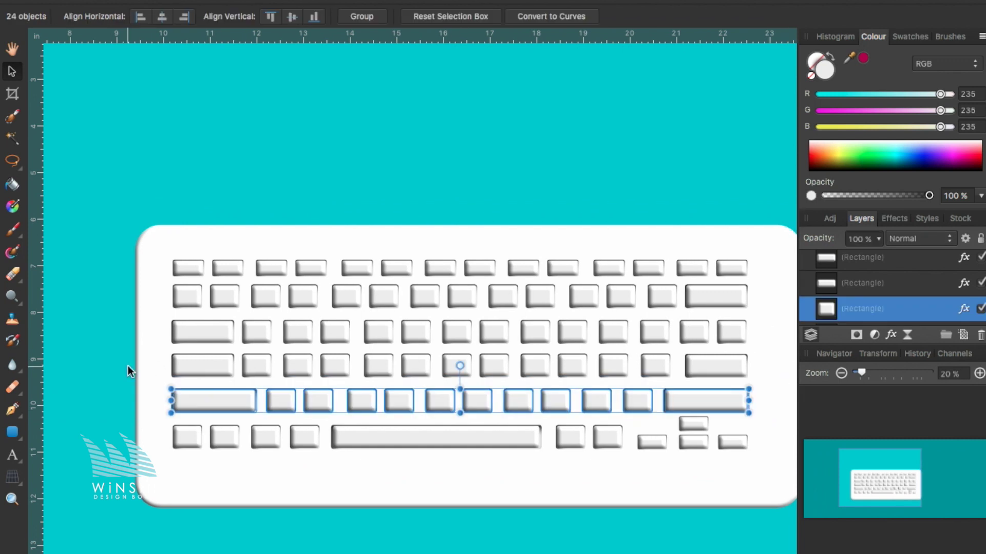
click(873, 262)
drag(473, 505, 473, 481)
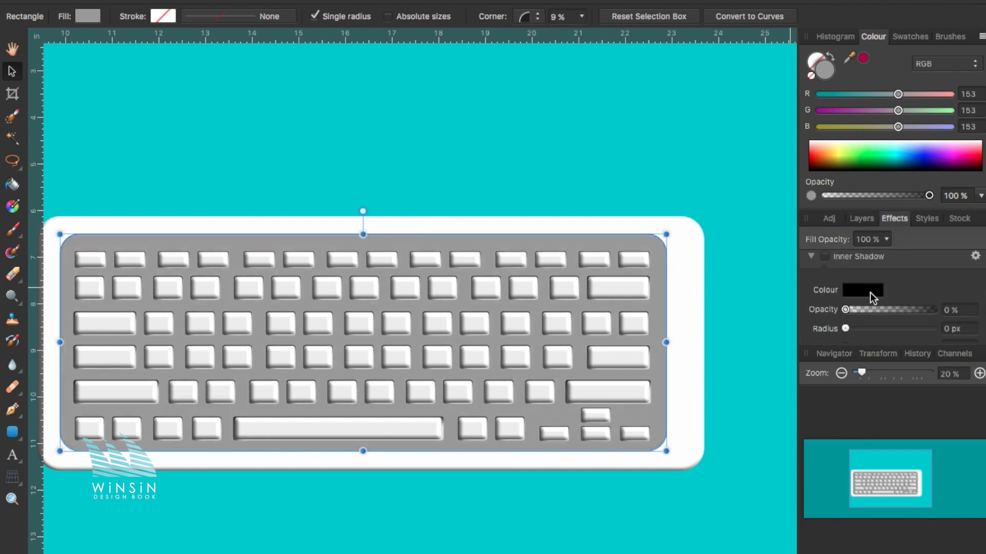
Step: Give the key tray an inner shadow and run a linear gradient across the keyboard
drag(873, 286, 934, 287)
drag(873, 306, 894, 307)
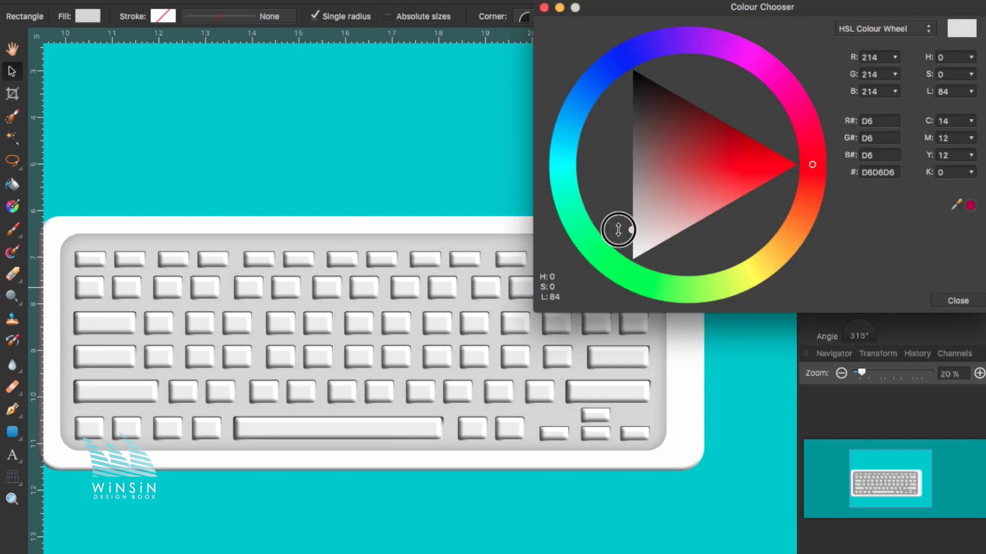
key(g)
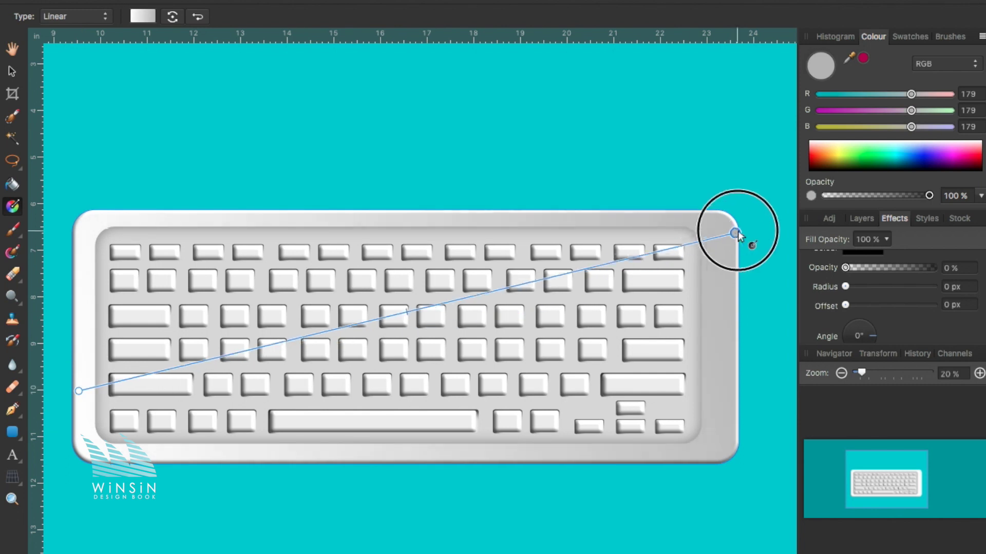
drag(83, 436, 722, 218)
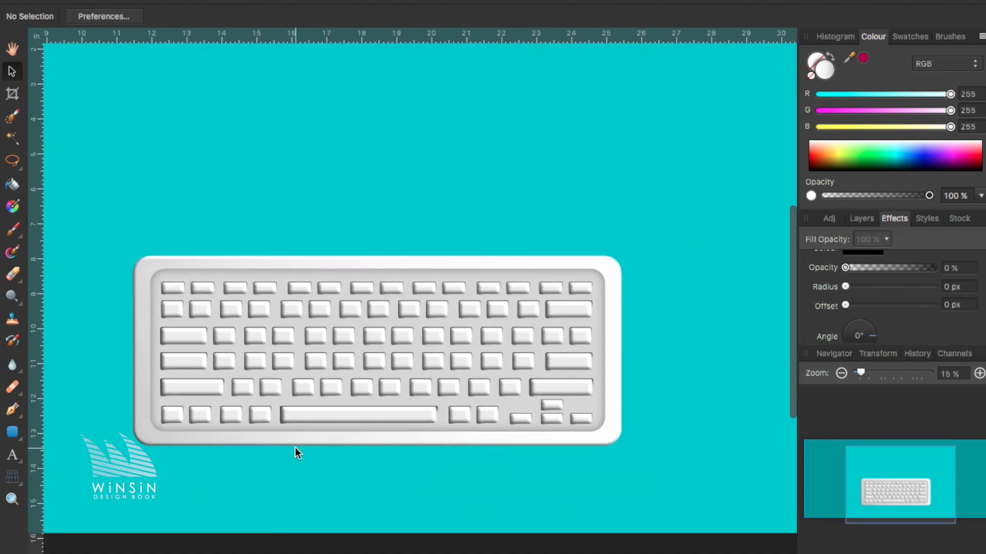
drag(193, 259, 716, 407)
Step: Lower the shadow radius in the Effects panel for the selected keys
mouse_move(845, 299)
mouse_down()
mouse_move(901, 302)
mouse_move(850, 291)
mouse_move(875, 291)
mouse_up()
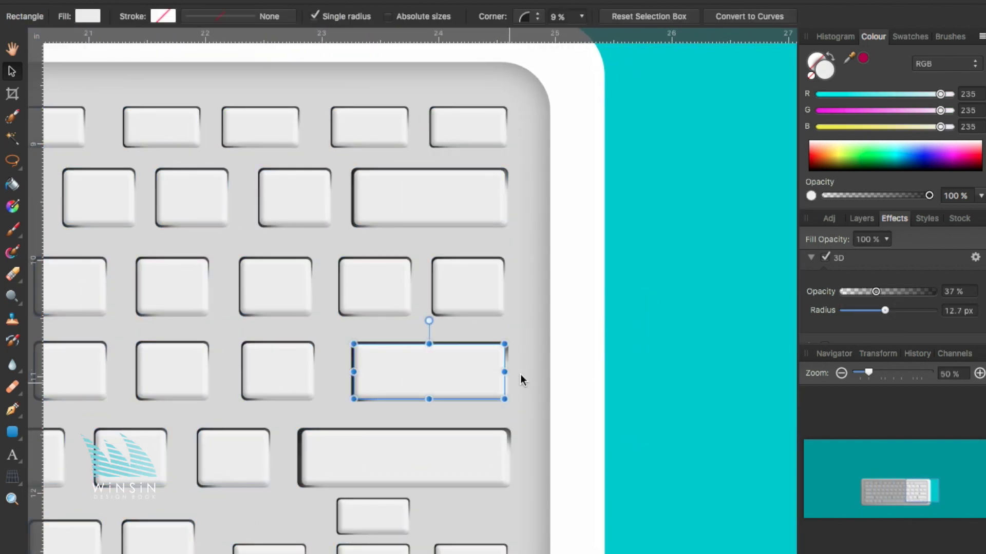
scroll(521, 380, down, 5)
click(861, 218)
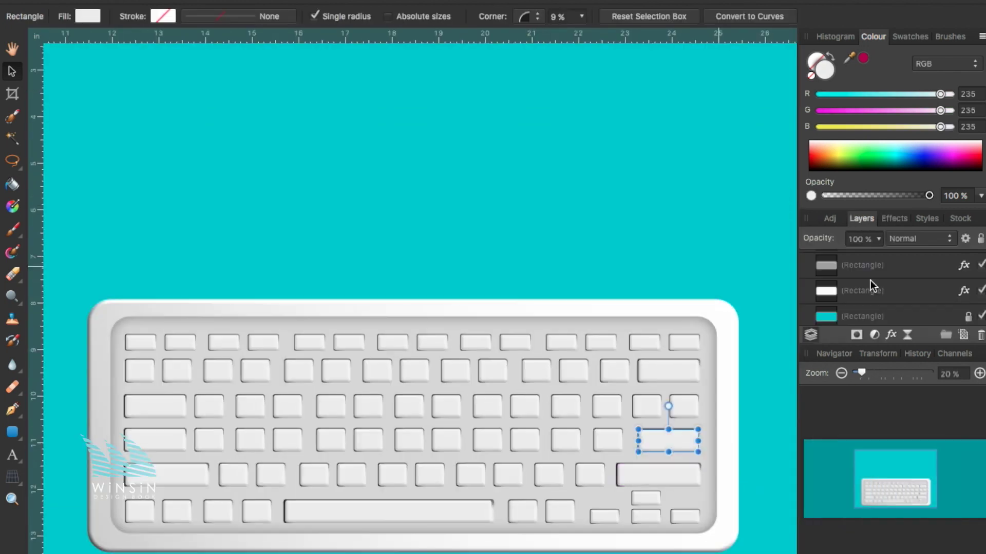
shift+click(948, 278)
click(894, 219)
scroll(958, 312, down, 3)
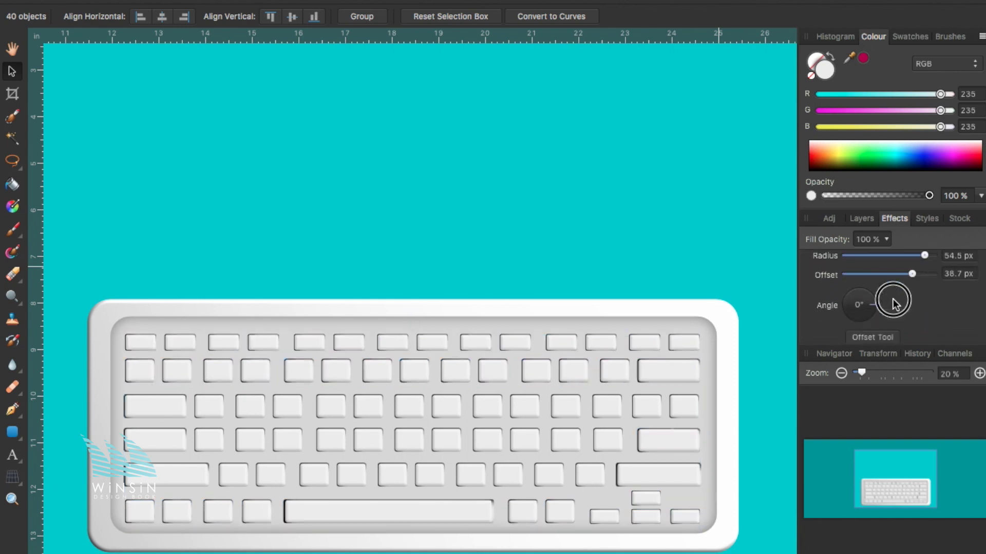
mouse_move(947, 260)
mouse_down()
mouse_move(856, 259)
mouse_move(934, 255)
mouse_up()
key(ctrl+d)
Step: Check the effects on the middle three key rows, then select the keyboard's inner tray
click(862, 218)
click(869, 263)
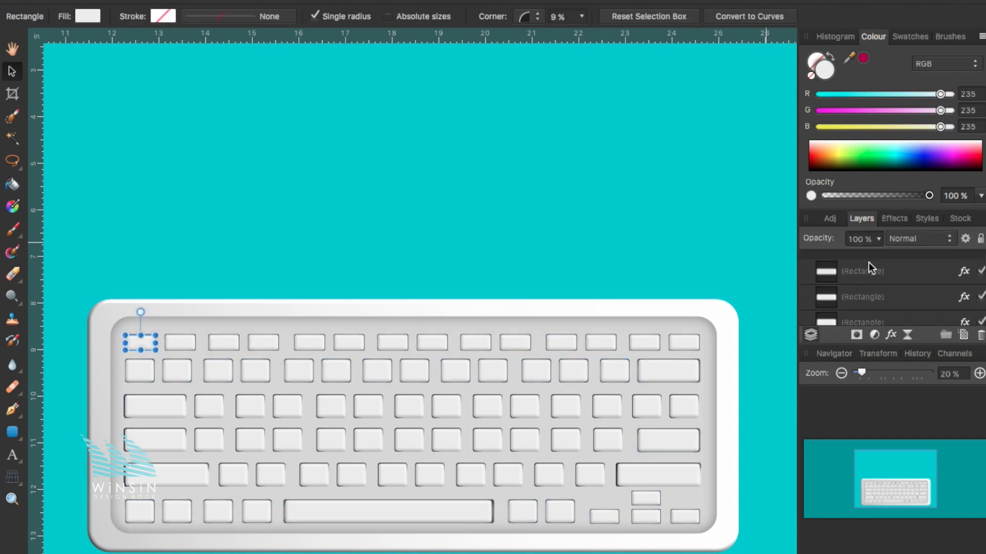
click(863, 269)
shift+click(863, 269)
click(894, 218)
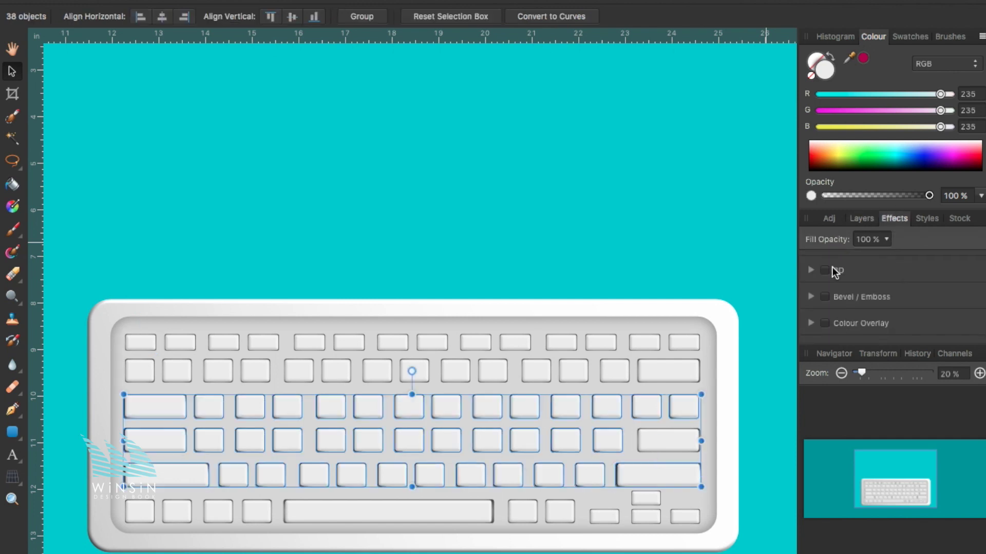
click(861, 219)
key(ctrl+d)
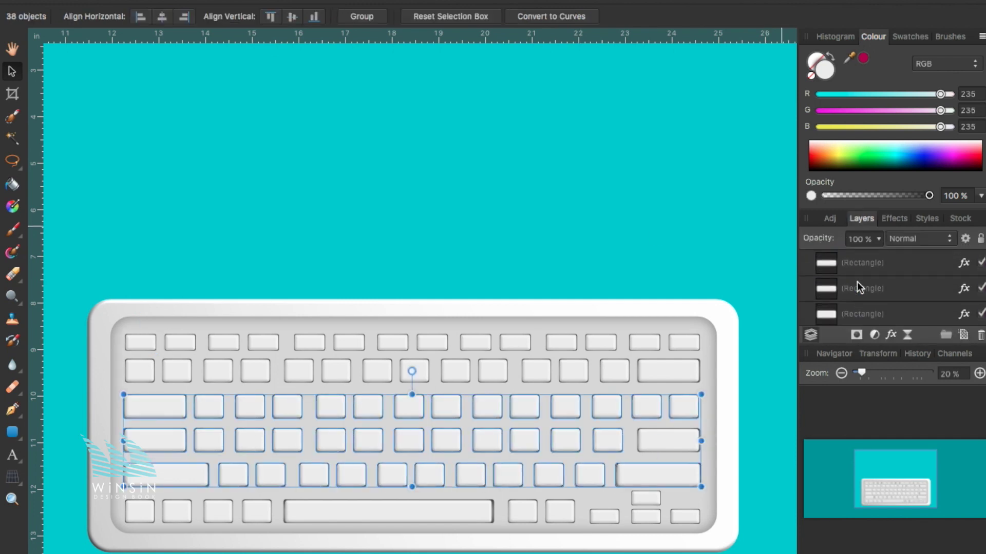
click(663, 317)
Step: Darken the keyboard body fill and lay a linear gradient across it
click(878, 154)
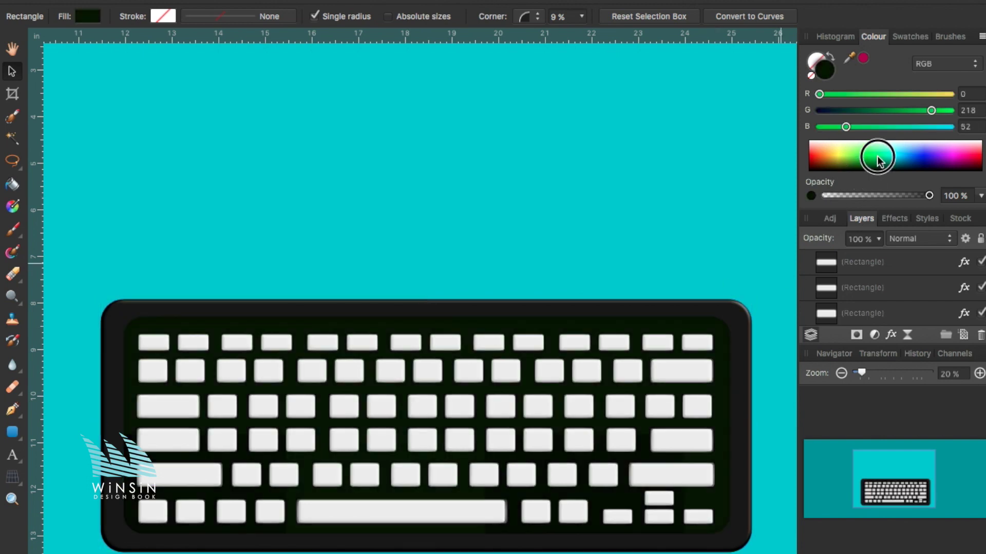
key(g)
mouse_move(132, 517)
mouse_down()
mouse_move(738, 315)
mouse_move(88, 544)
mouse_up()
key(v)
Step: Colour the whole top row of keys near-black grey with a linear gradient
drag(131, 329, 245, 346)
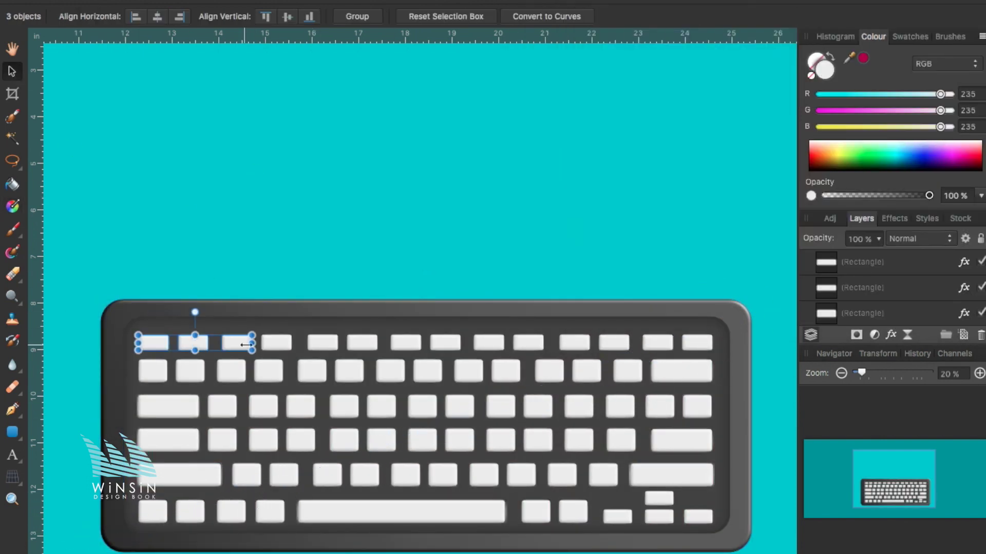
drag(549, 329, 719, 354)
click(832, 194)
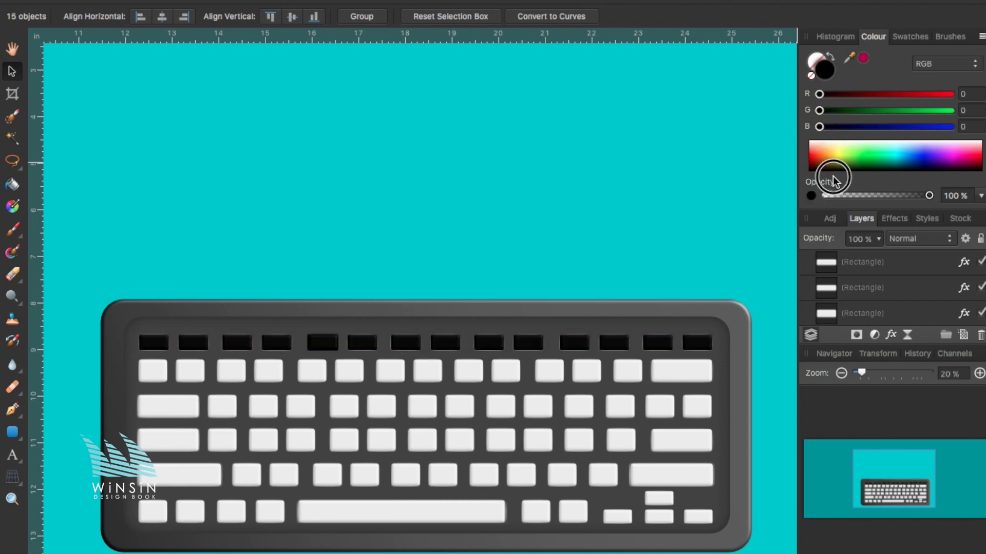
drag(131, 331, 271, 347)
drag(552, 328, 718, 354)
drag(825, 168, 832, 158)
double_click(822, 66)
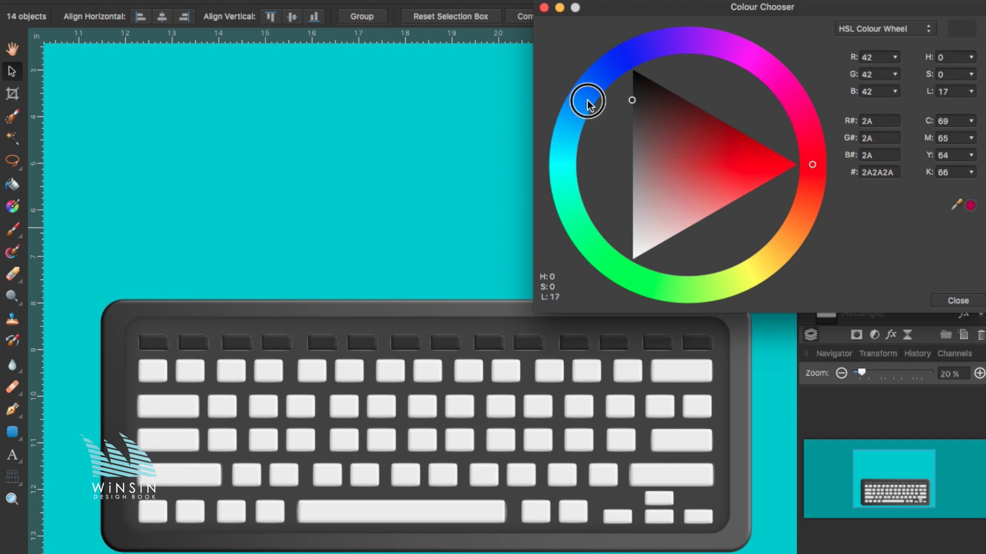
click(633, 73)
click(543, 7)
drag(132, 341, 796, 159)
key(v)
Step: Give the keyboard body a diagonal light-grey silver gradient
click(668, 308)
key(g)
drag(143, 525, 754, 302)
double_click(821, 65)
drag(631, 185, 631, 260)
scroll(450, 462, right, 5)
scroll(288, 308, down, 5)
Step: Turn on Bevel/Emboss for the keyboard body with a 7.1 px radius
key(v)
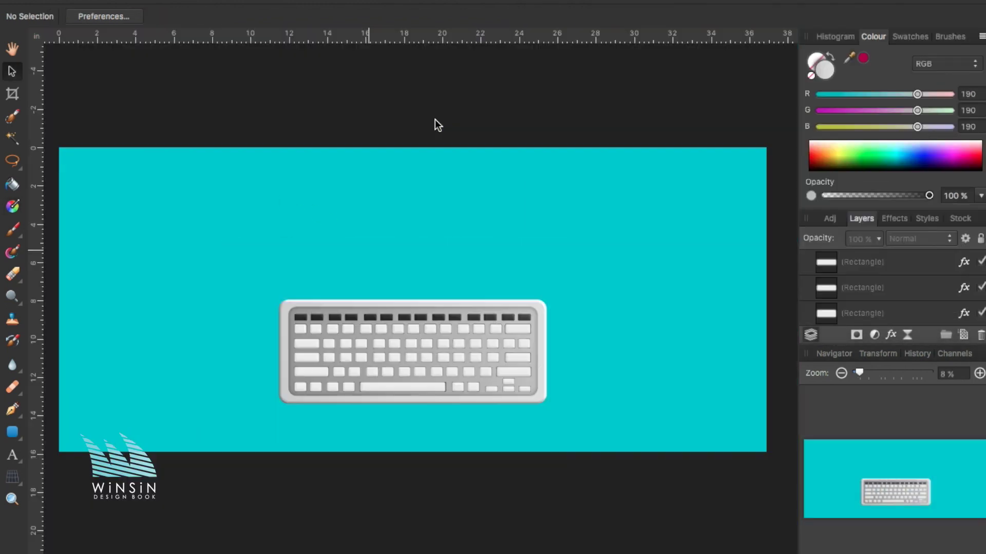
click(229, 326)
click(894, 218)
click(826, 313)
drag(863, 317, 876, 318)
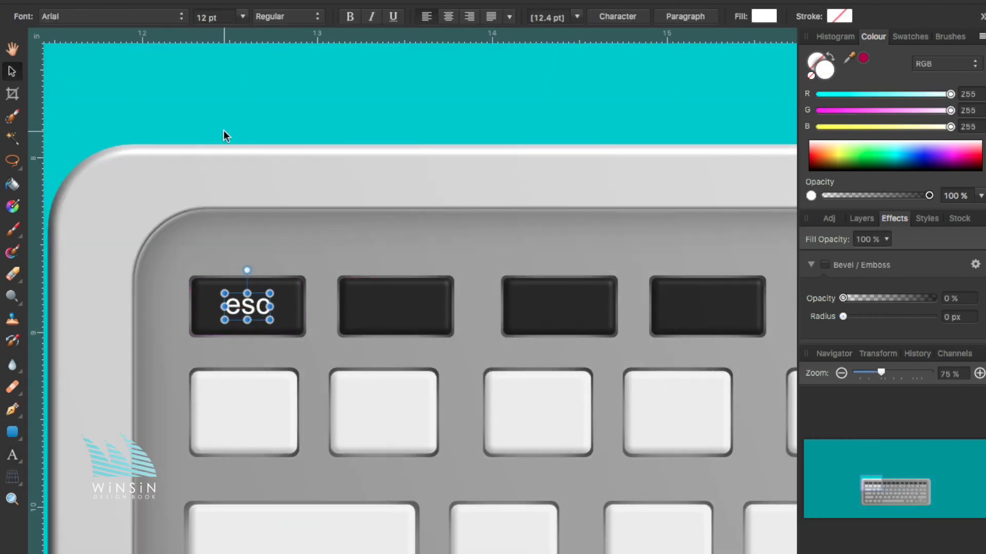
Step: Draw a small white-outlined circle on the second key beside the esc label
click(261, 316)
click(12, 432)
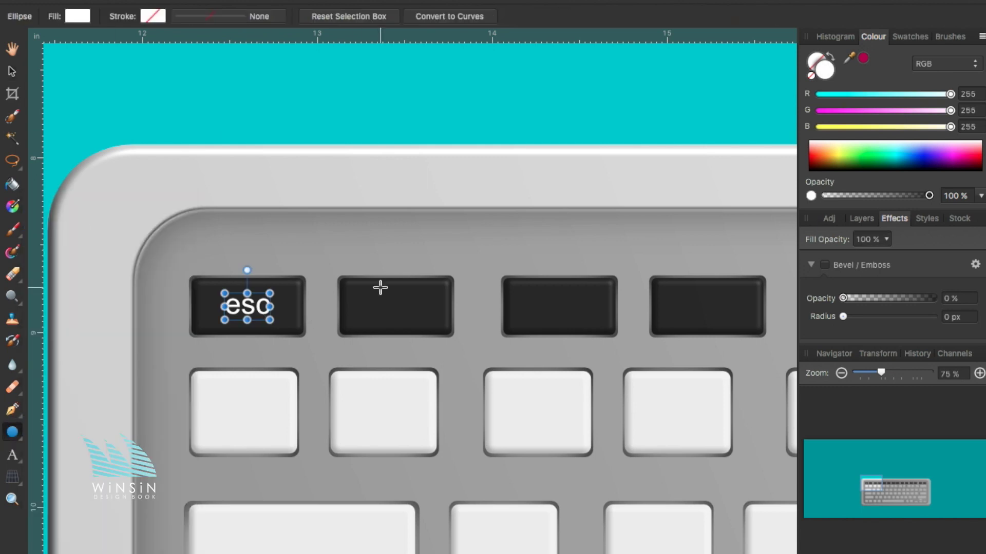
drag(405, 314, 406, 317)
click(210, 16)
click(201, 45)
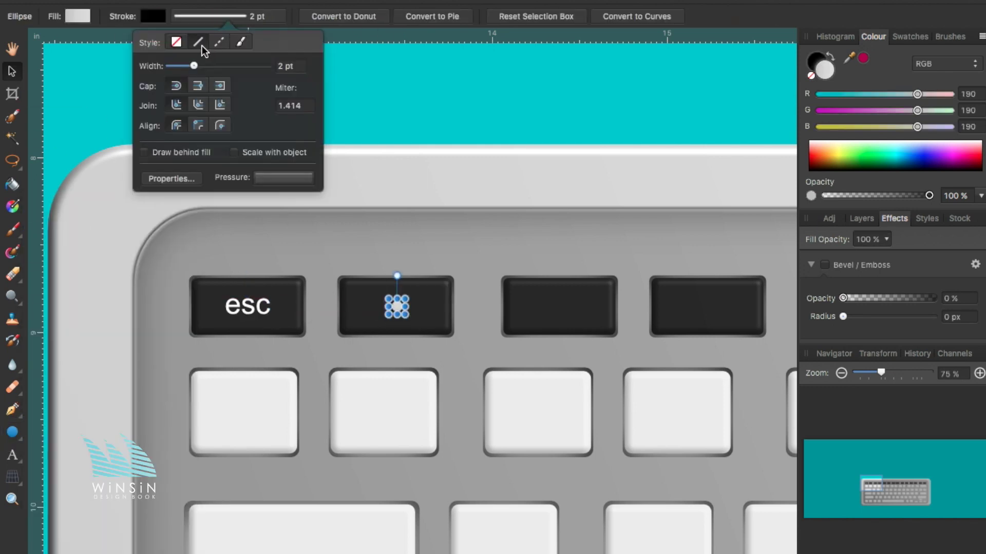
click(828, 77)
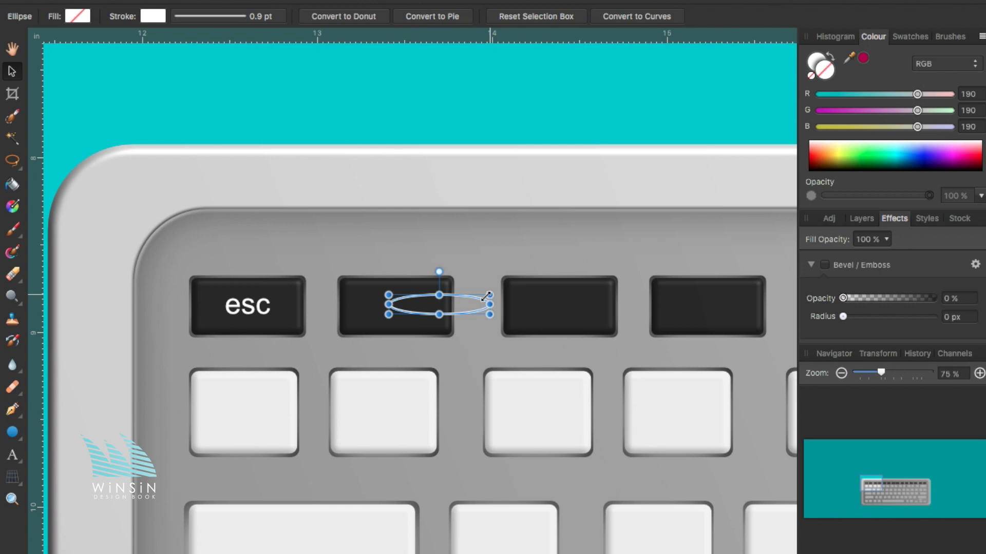
drag(486, 296, 400, 303)
Step: Draw short Pen-tool ray lines around a circle to form the sun icon
scroll(396, 305, up, 1)
key(p)
click(568, 304)
click(583, 304)
key(Escape)
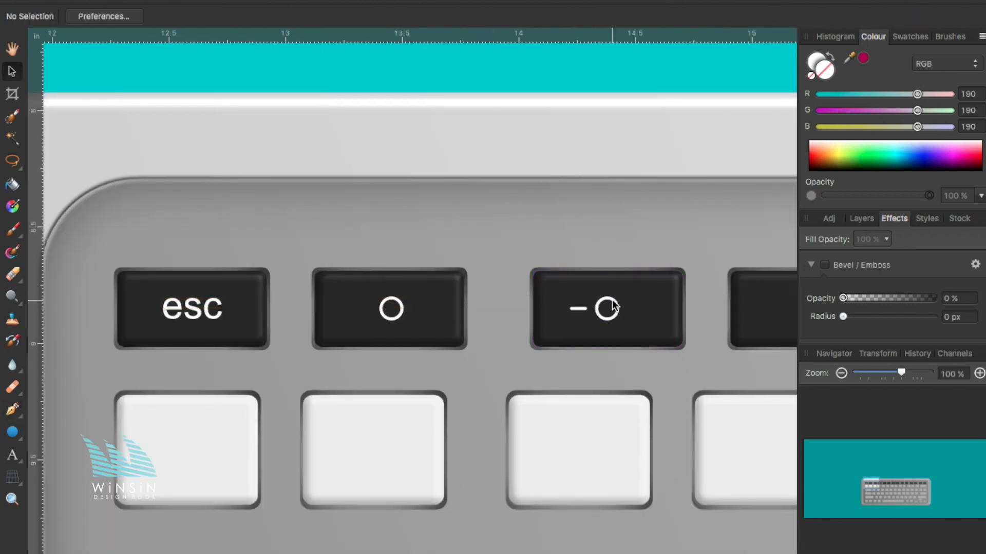
click(576, 304)
scroll(576, 304, up, 2)
key(ctrl+plus)
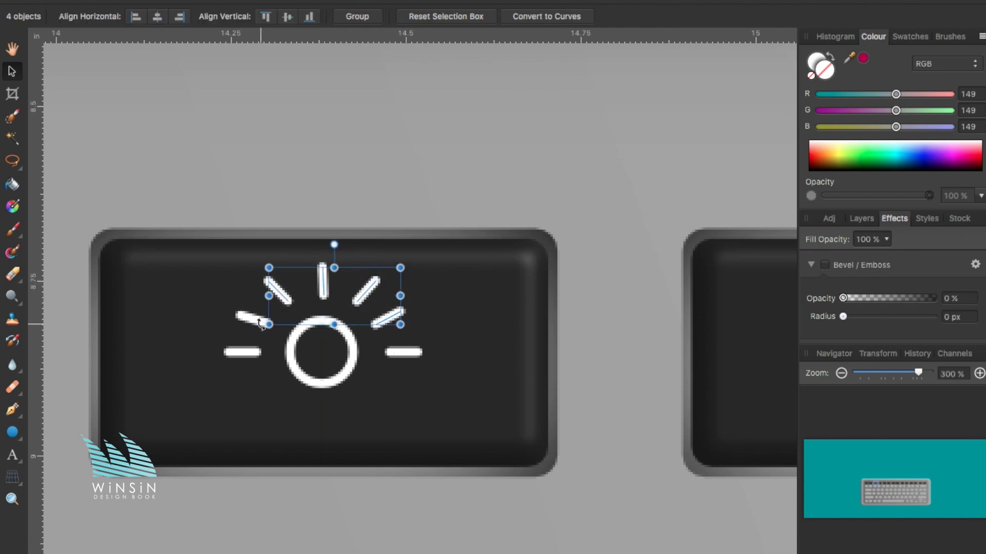
Step: Paste a vertically flipped copy of the sun rays below the sun and centre the icons on their keys
shift+click(259, 321)
right_click(324, 281)
click(330, 308)
right_click(374, 318)
click(382, 359)
drag(334, 268, 324, 392)
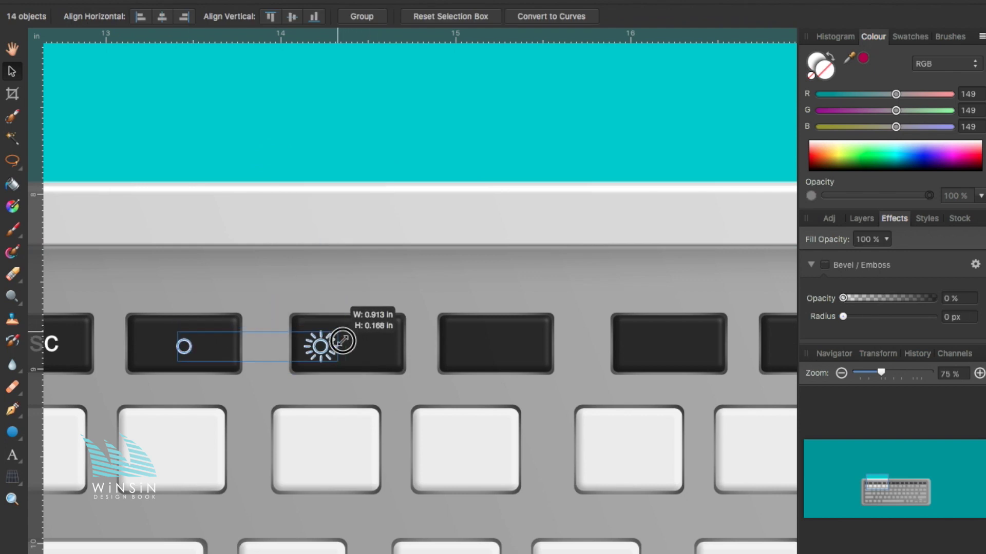
drag(342, 341, 369, 341)
drag(385, 125, 262, 385)
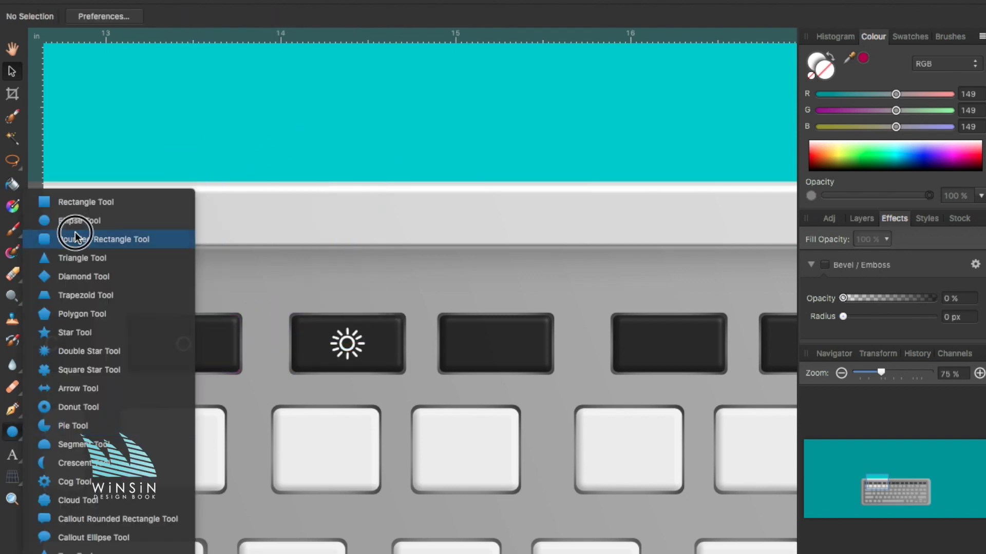
Step: Draw outline rectangles with a 0.6 pt stroke for the window icon
drag(12, 432, 77, 198)
scroll(387, 358, up, 3)
click(221, 16)
drag(201, 64, 193, 64)
key(v)
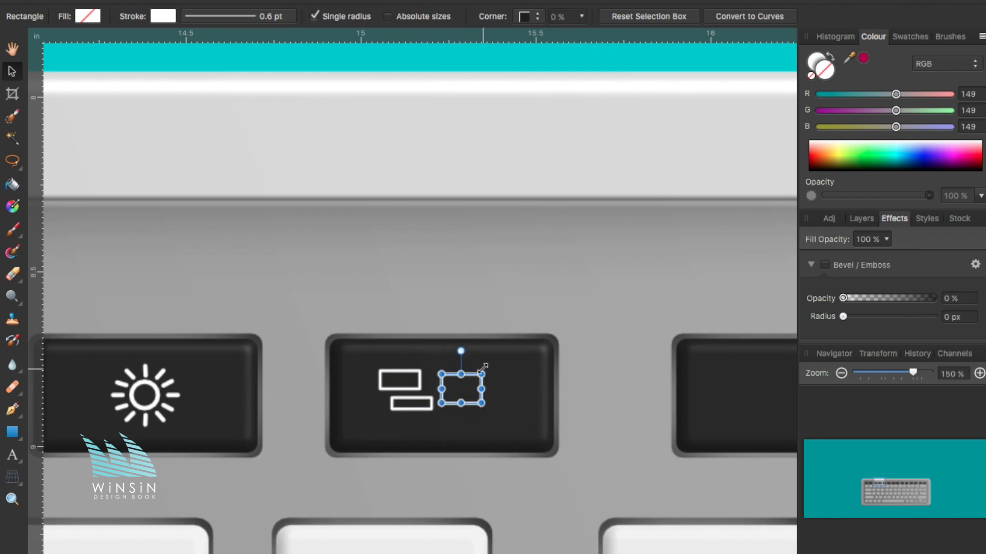
shift+click(410, 404)
Step: Shrink and duplicate small squares to build the 3×2 grid icon on the next key
scroll(477, 297, right, 5)
click(230, 393)
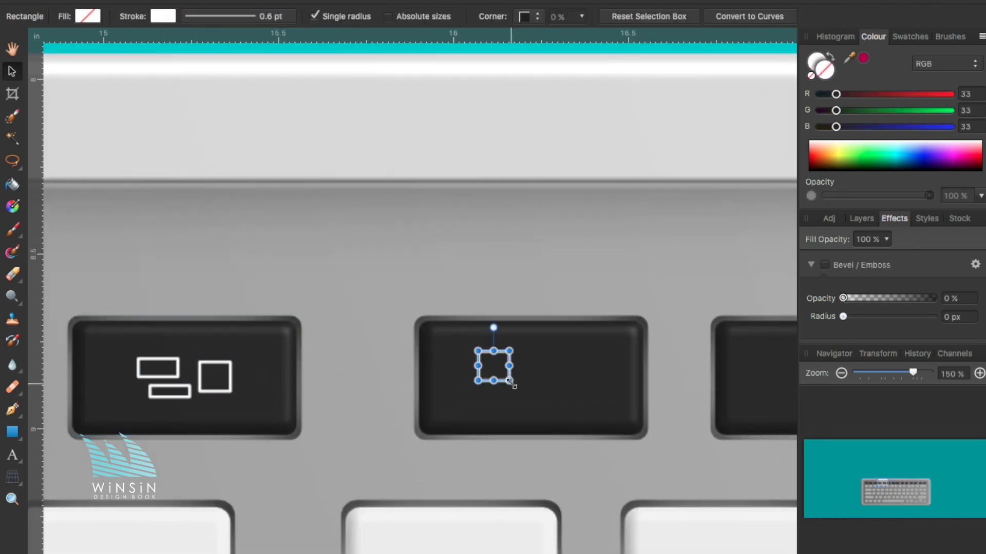
drag(510, 382, 498, 371)
scroll(564, 311, up, 2)
drag(499, 406, 521, 406)
key(ctrl+a)
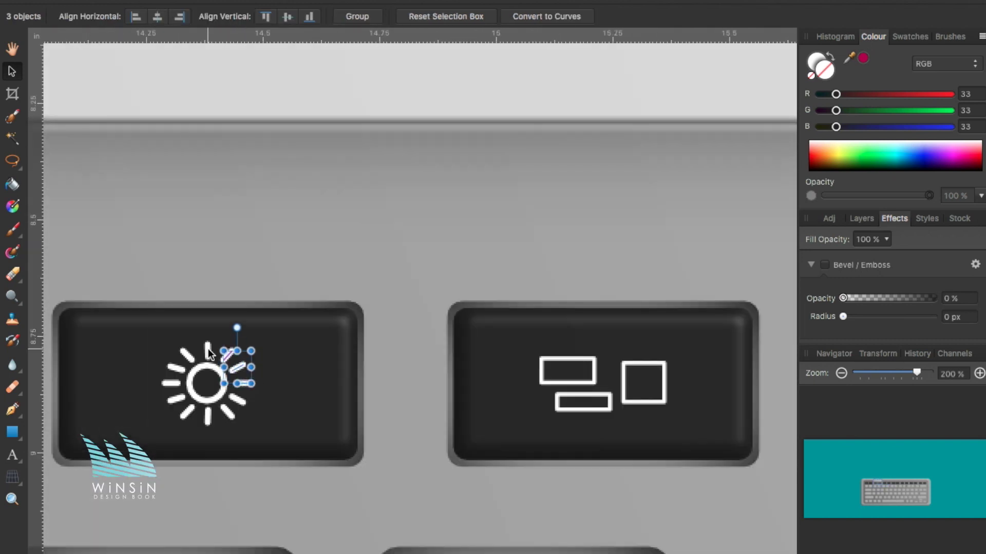
Step: Copy the sun rays onto the next key as a half sun with a Pen base line beneath
scroll(246, 380, right, 10)
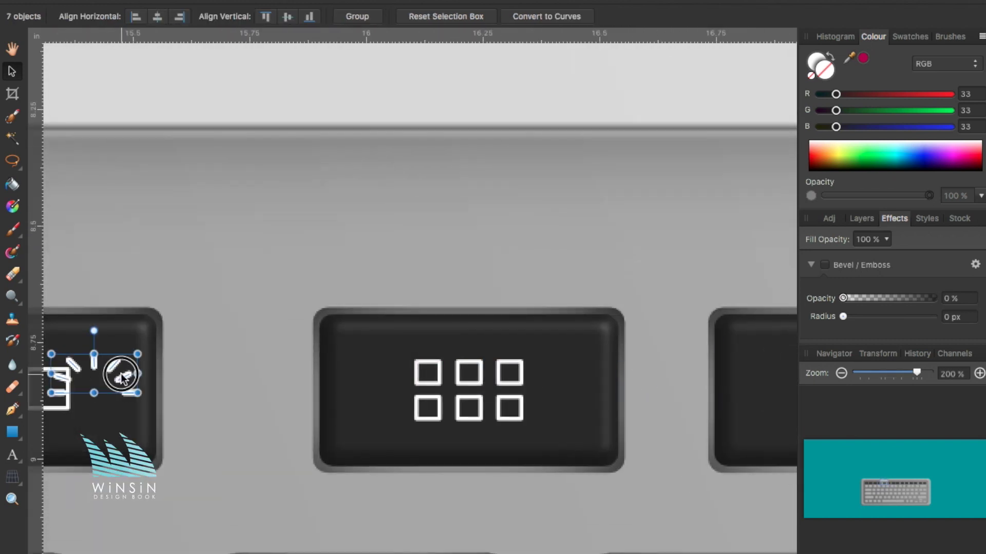
drag(667, 403, 492, 393)
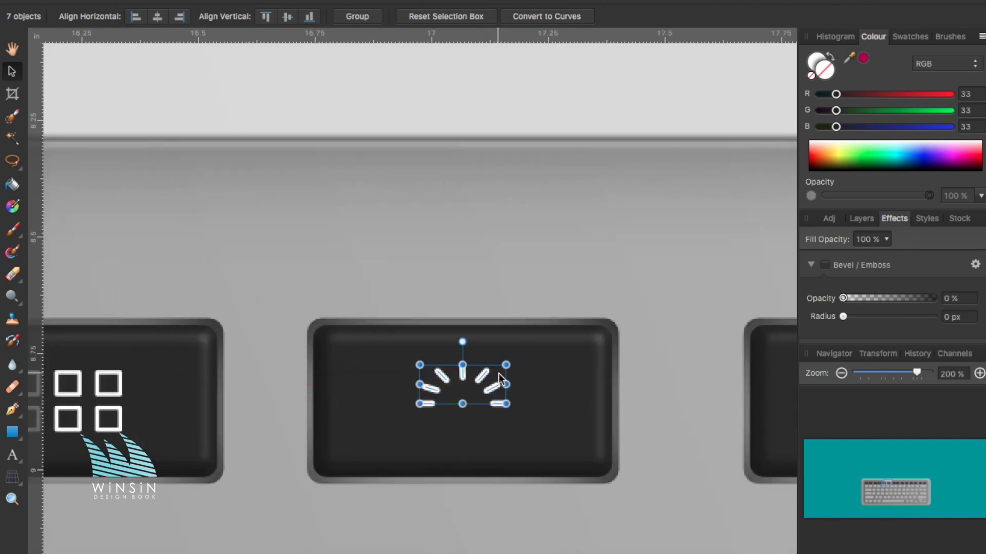
click(485, 296)
click(416, 419)
key(p)
click(443, 403)
click(481, 403)
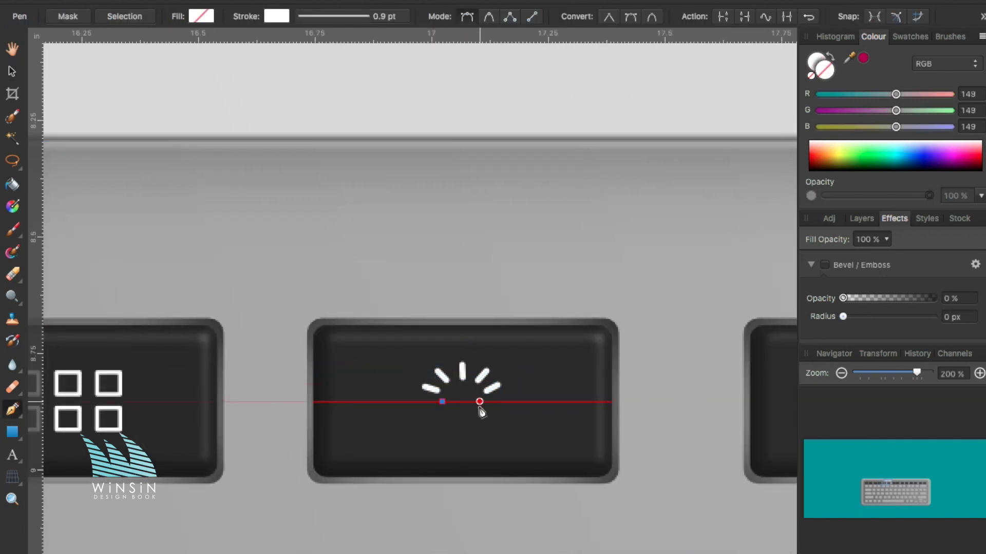
key(v)
scroll(421, 154, up, 5)
scroll(460, 540, down, 5)
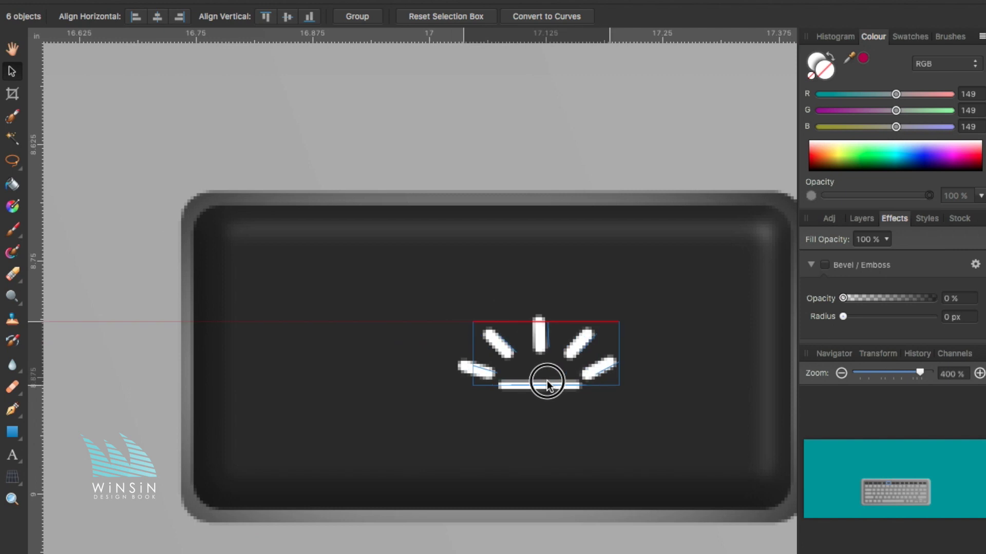
click(485, 385)
scroll(577, 420, down, 5)
key(Escape)
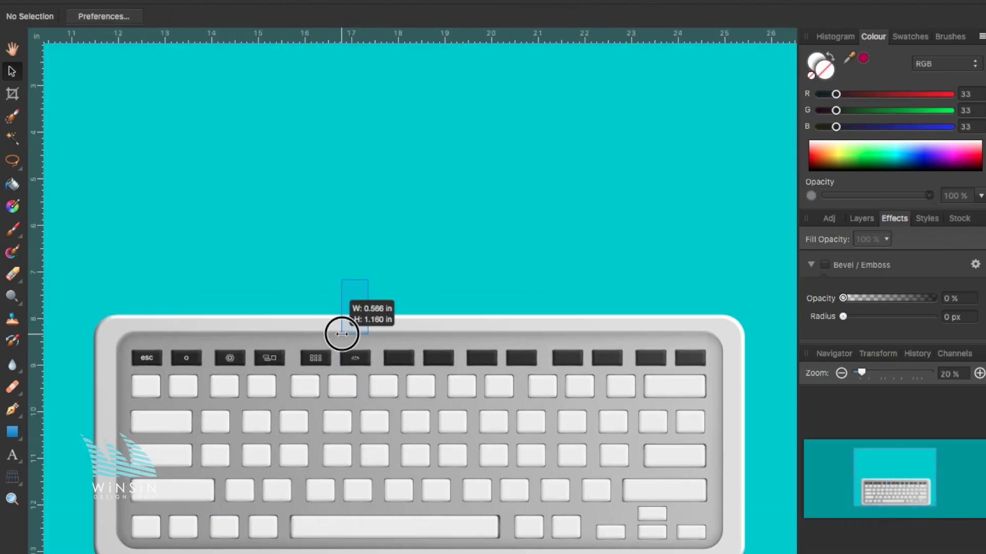
Step: Thicken the half-sun icon's ray strokes to 0.9 pt
click(355, 358)
scroll(354, 358, up, 5)
drag(342, 246, 231, 458)
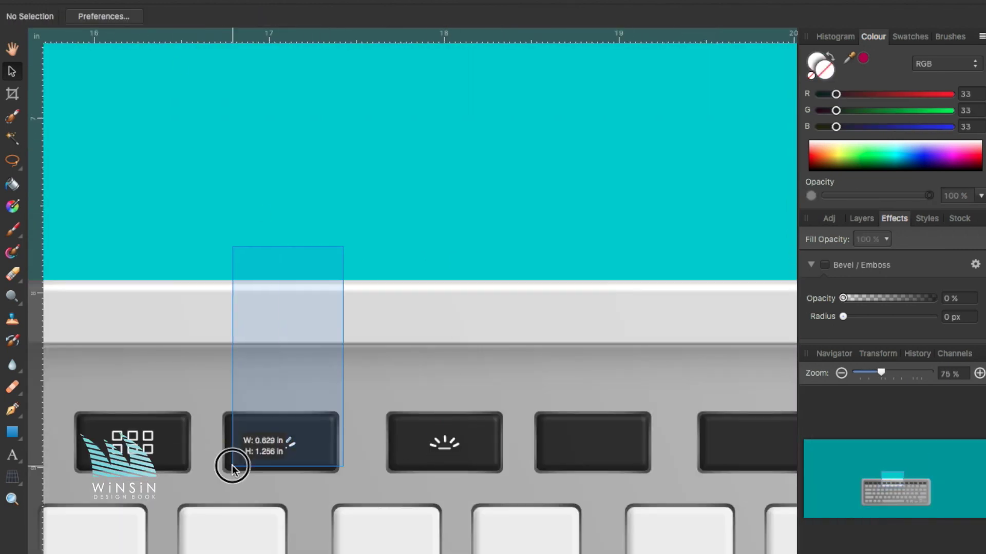
scroll(342, 319, up, 3)
click(343, 369)
click(153, 16)
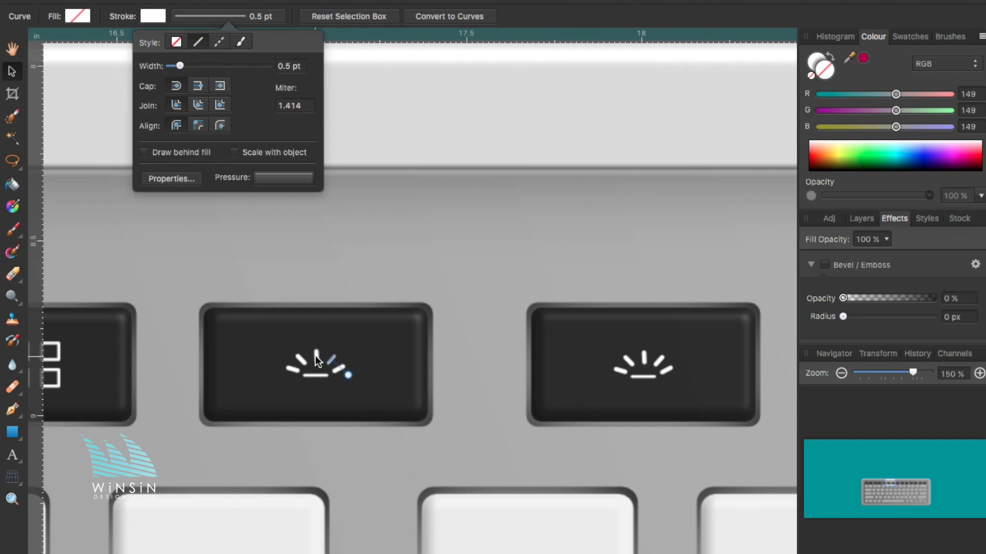
drag(181, 65, 189, 66)
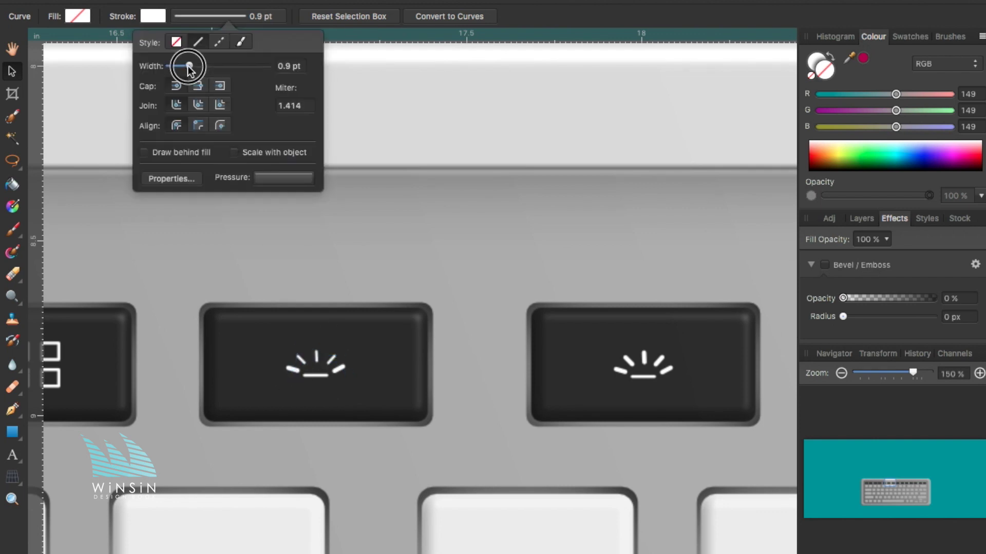
scroll(368, 106, up, 3)
click(368, 106)
click(338, 403)
key(ctrl+d)
scroll(523, 278, down, 5)
scroll(381, 392, up, 2)
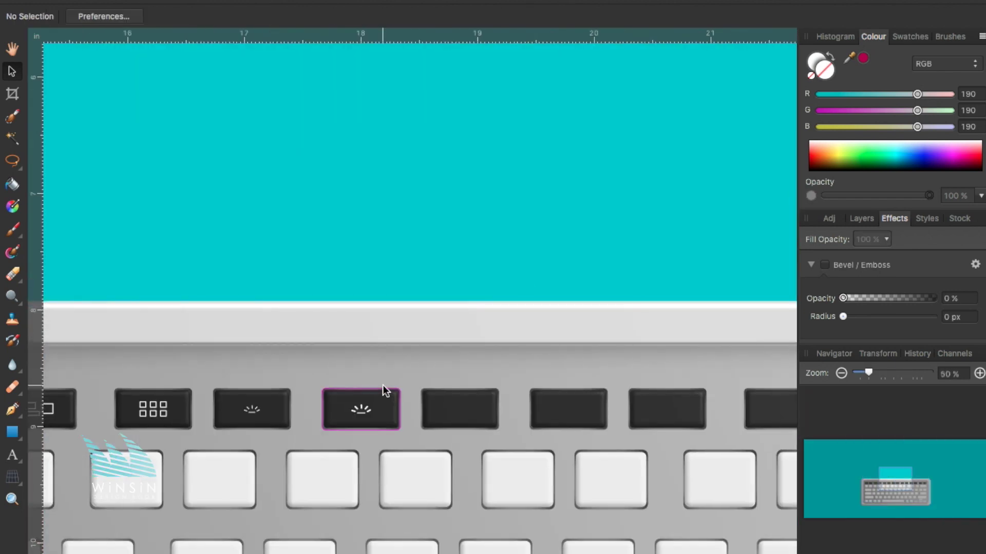
Step: Draw outline-free white triangles and flip a copy to form the rewind icon
key(m)
click(211, 16)
click(180, 40)
drag(431, 349, 391, 357)
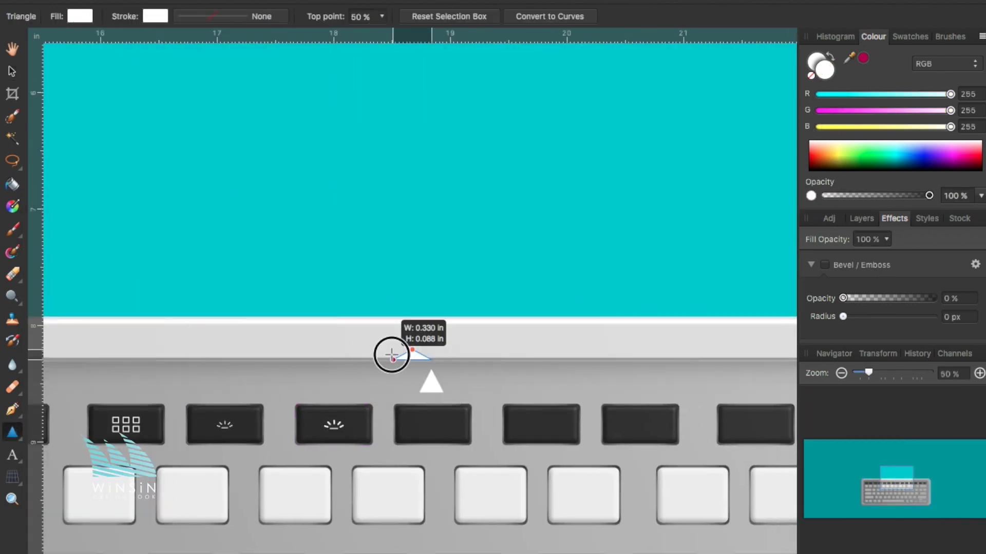
shift+click(359, 415)
mouse_move(408, 403)
mouse_down()
mouse_move(392, 403)
mouse_move(715, 398)
mouse_up()
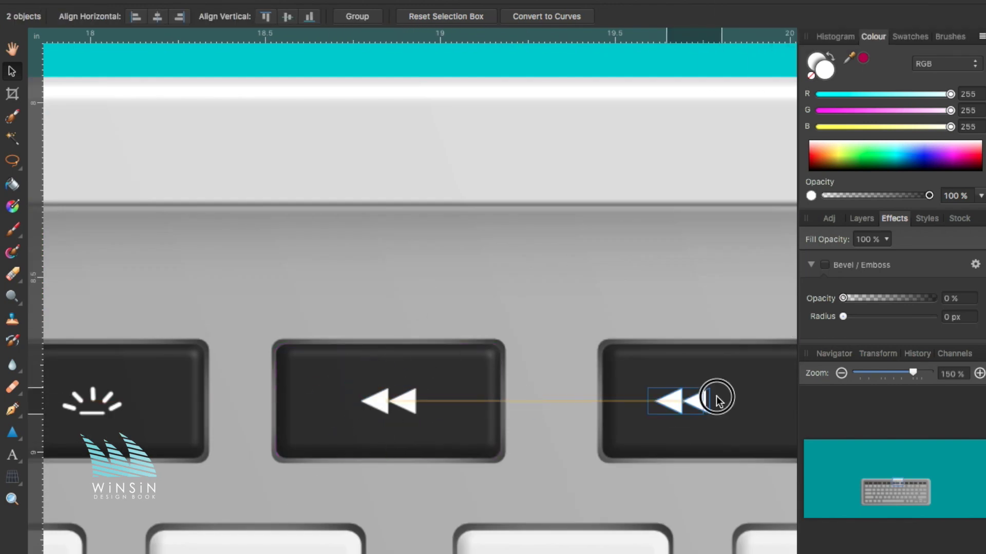
scroll(715, 398, right, 5)
right_click(549, 420)
click(729, 467)
Step: Add pause bars beside the play triangle and a flipped triangle copy as fast-forward
click(13, 432)
click(77, 200)
drag(531, 409, 562, 426)
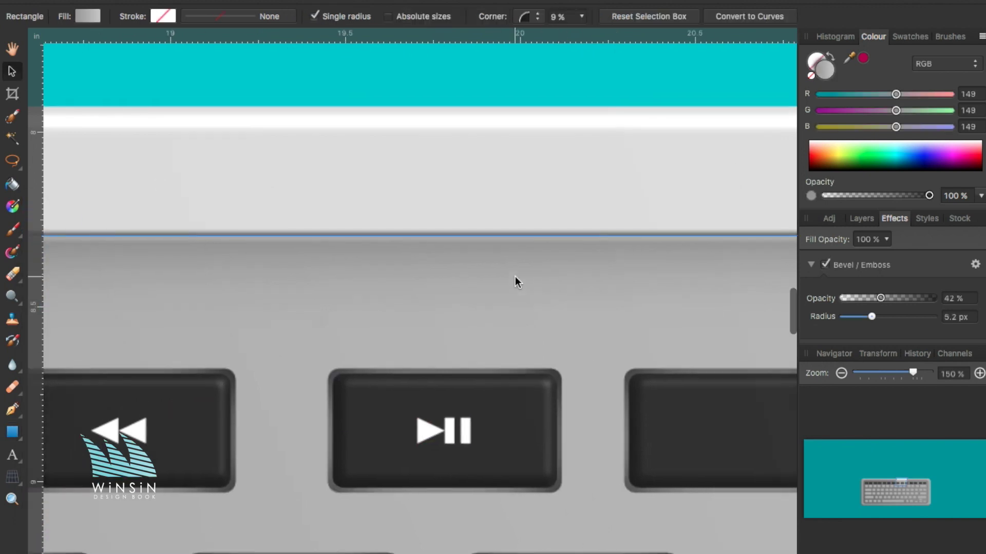
shift+click(469, 424)
drag(469, 425, 623, 424)
right_click(623, 424)
click(813, 482)
key(ctrl+d)
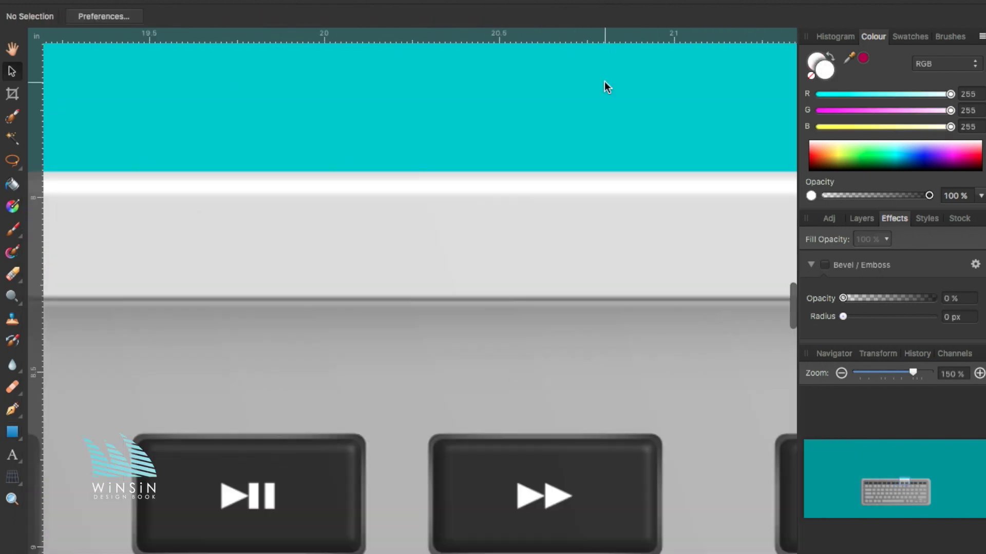
key(ctrl+0)
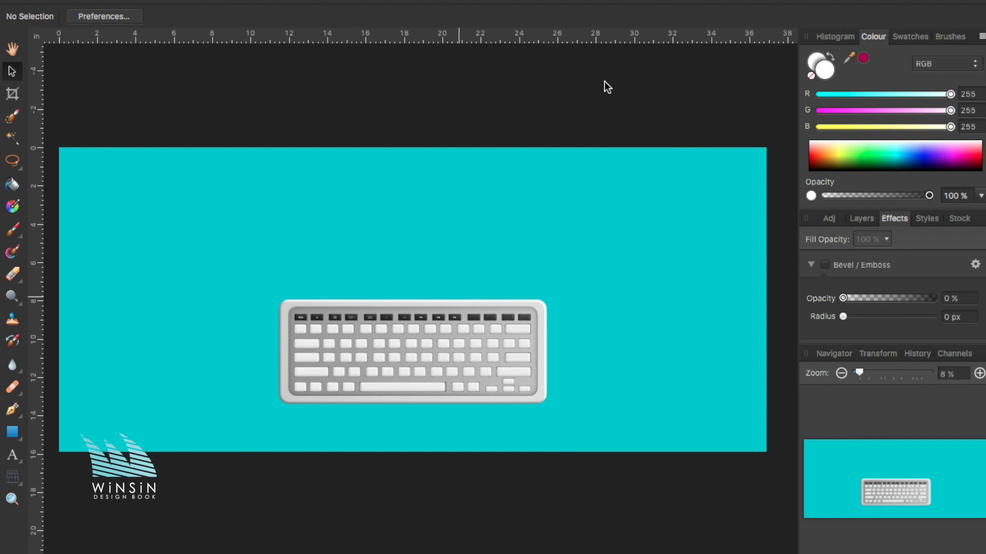
Step: Flip the speaker icon horizontally using Transform
key(ctrl+plus)
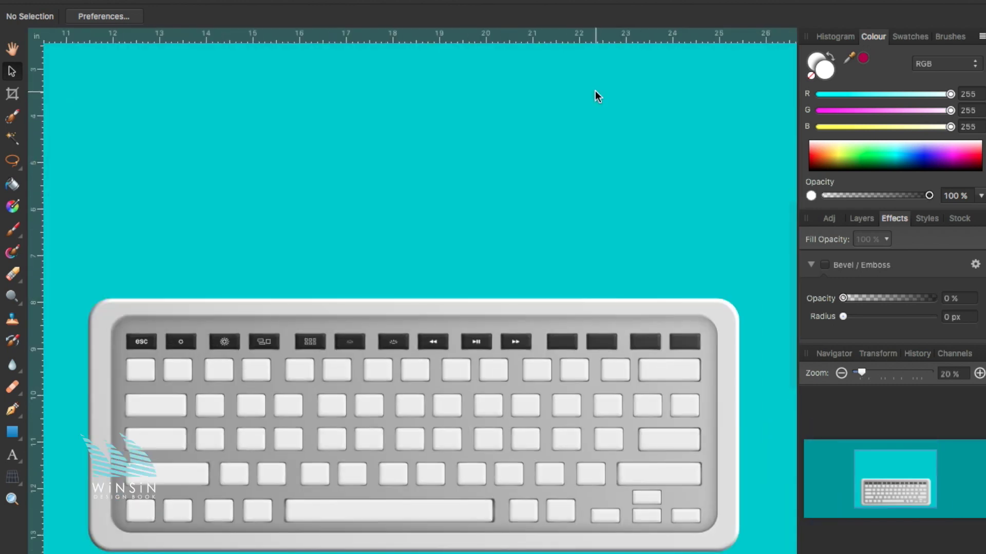
key(ctrl+plus)
click(229, 286)
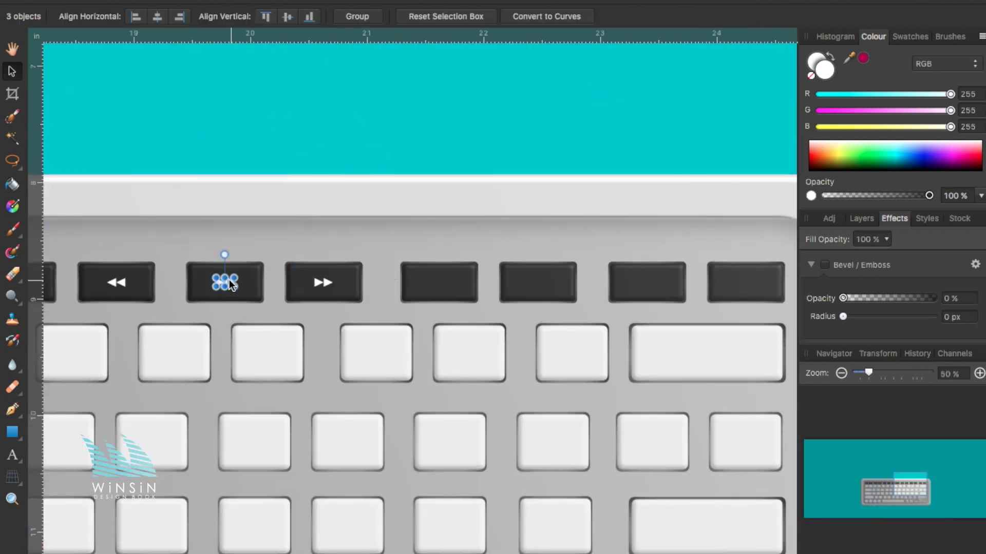
key(ctrl+plus)
key(ctrl+plus)
right_click(414, 245)
click(595, 447)
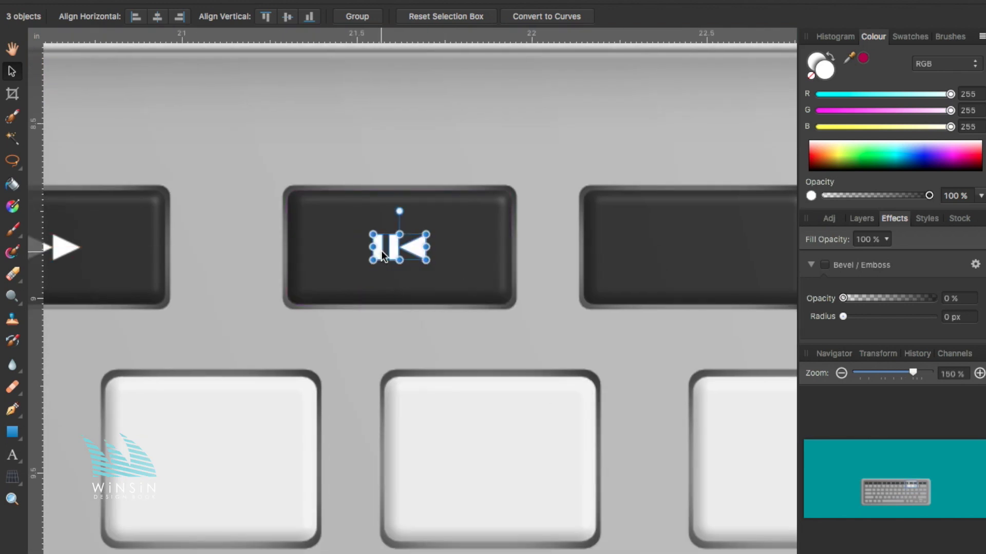
click(394, 252)
key(ctrl+plus)
click(374, 214)
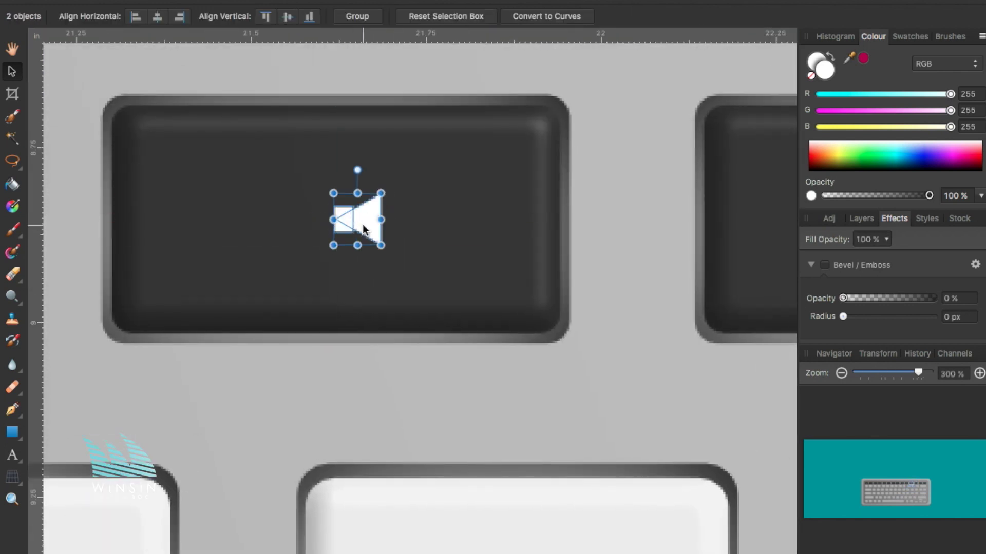
click(316, 226)
click(390, 226)
click(328, 219)
click(467, 199)
key(ctrl+minus)
Step: Copy the speaker icon onto the next key to the right and adjust its stacking order
click(323, 467)
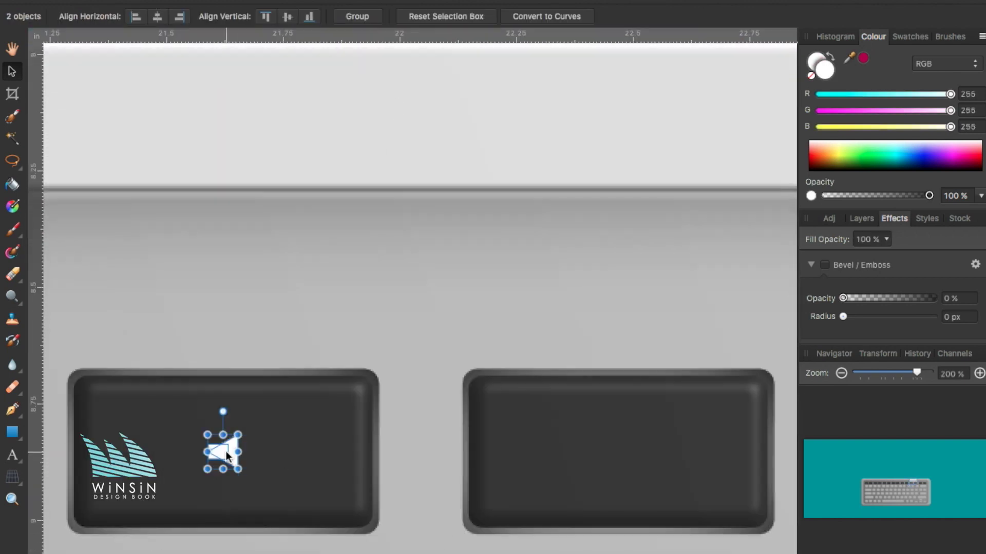
drag(311, 64, 220, 335)
drag(242, 507, 622, 508)
right_click(629, 511)
click(827, 391)
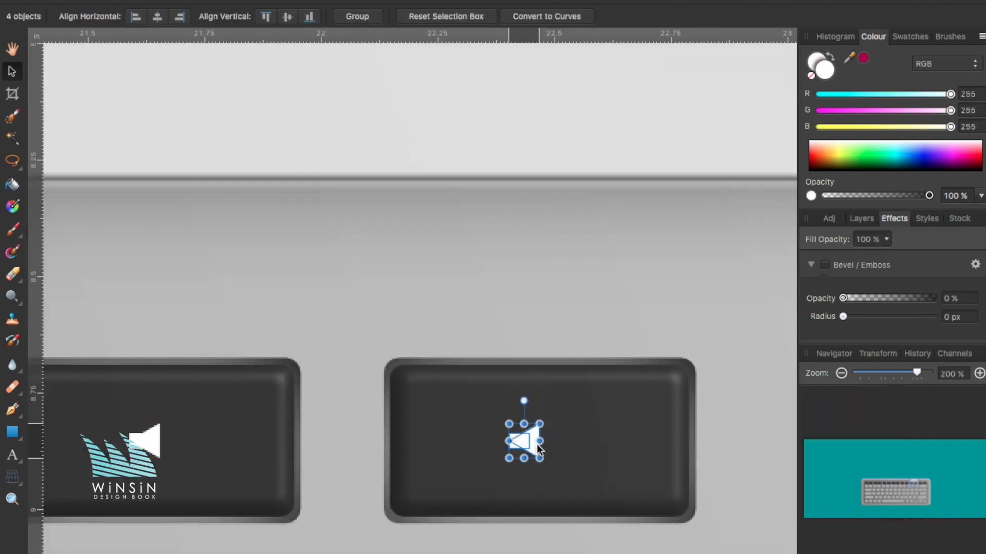
Step: Draw a curved sound-wave arc beside the copied speaker with the Pen tool
key(p)
drag(529, 479, 530, 479)
key(v)
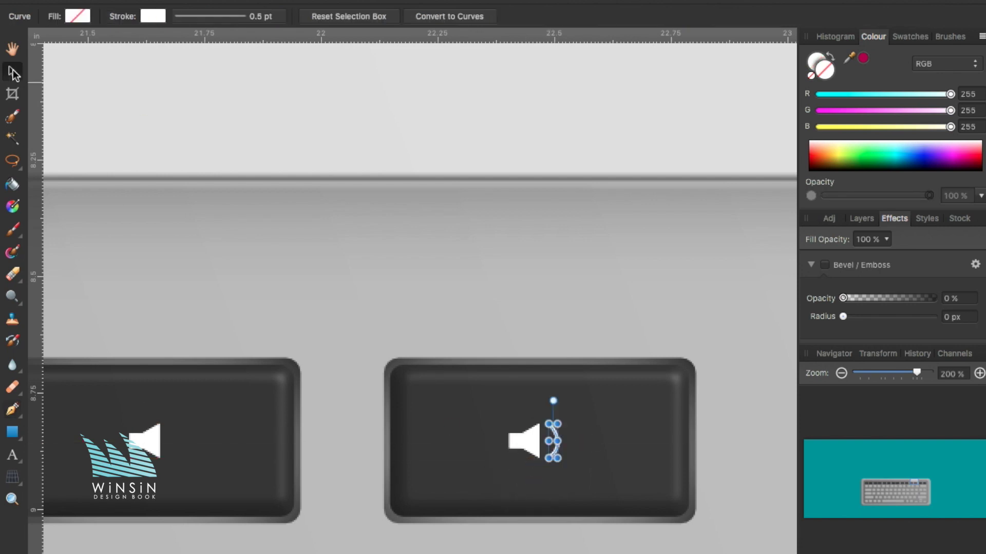
key(a)
scroll(406, 400, up, 2)
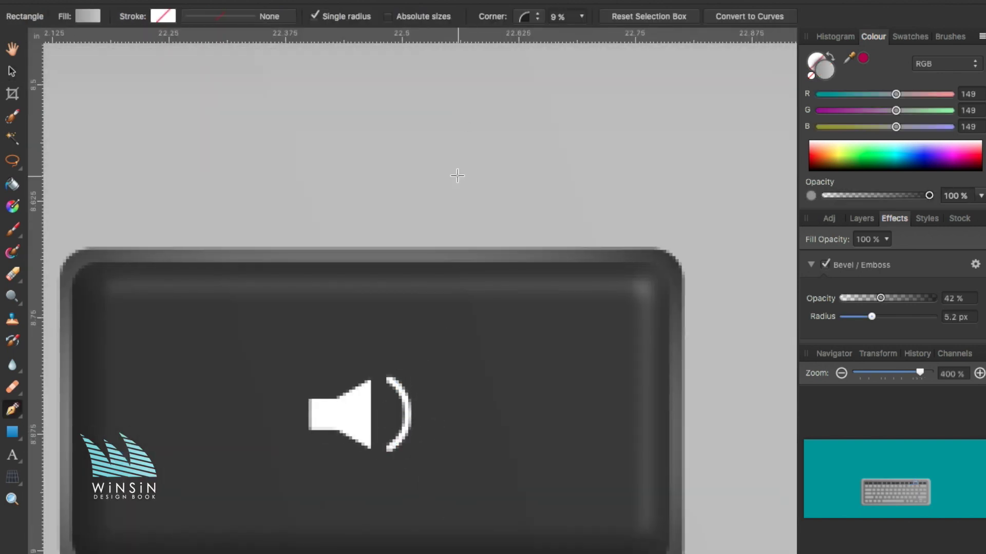
key(ctrl+0)
key(ctrl+1)
key(v)
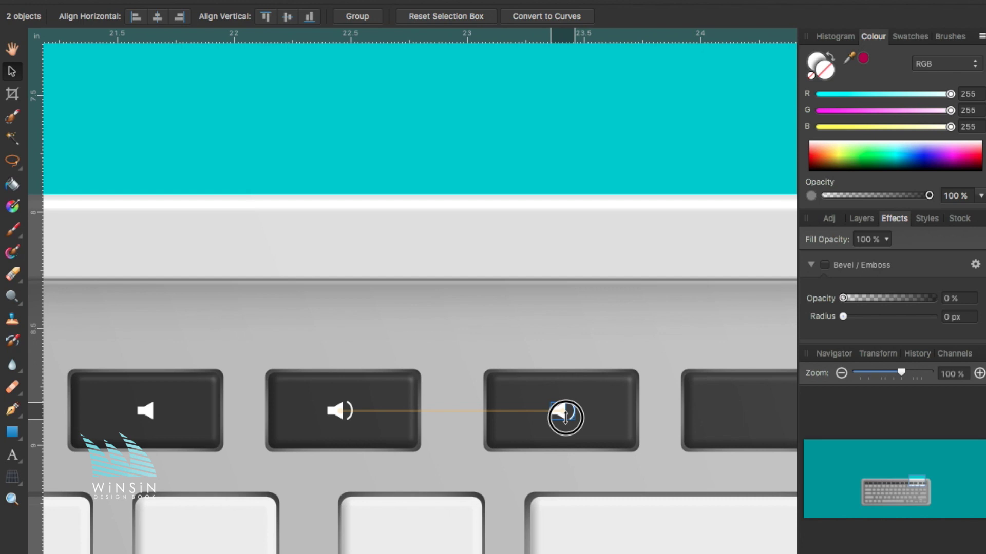
scroll(565, 417, up, 3)
click(435, 416)
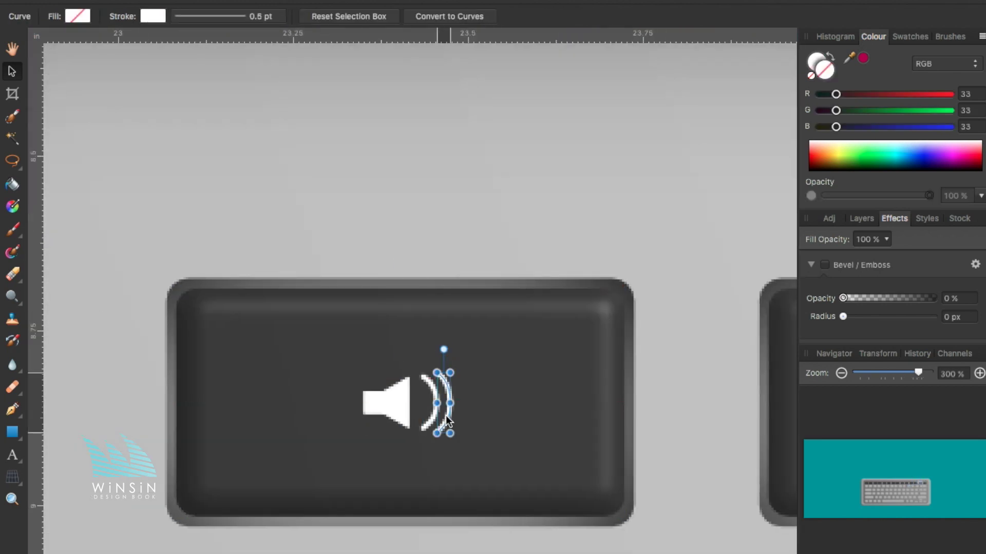
shift+click(436, 406)
click(527, 234)
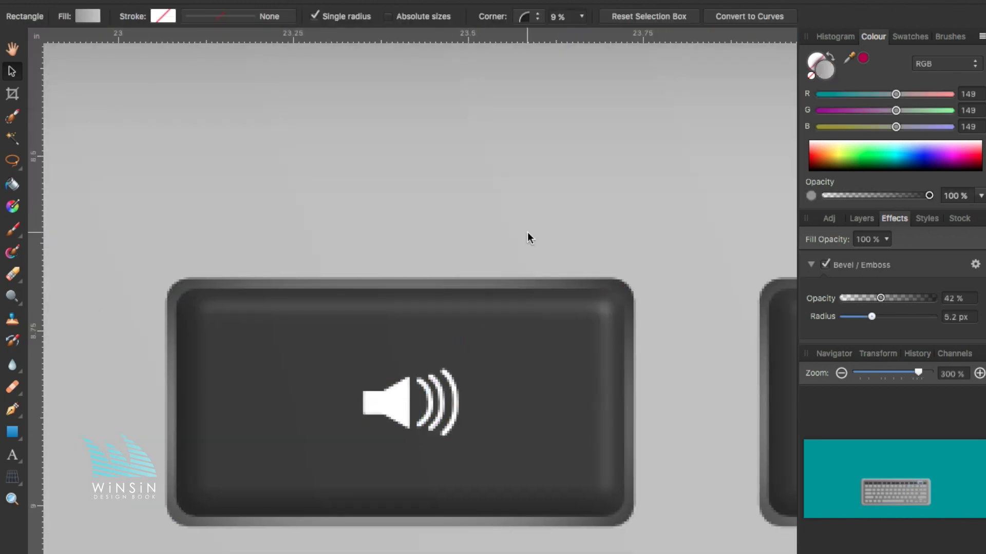
scroll(528, 232, down, 5)
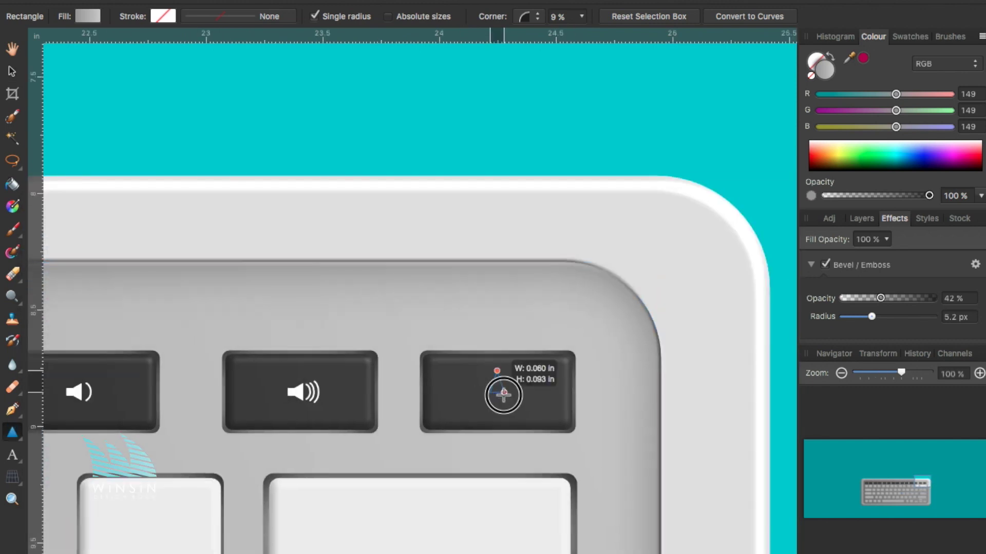
Step: Build the eject symbol from a white triangle and a line beneath it on the last key
drag(512, 389, 514, 392)
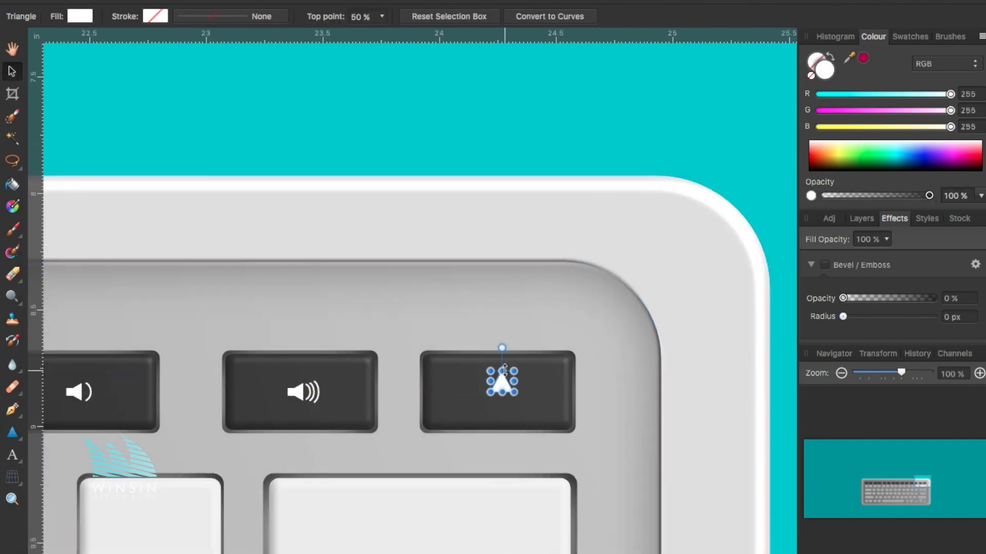
click(5, 415)
click(490, 400)
click(513, 400)
click(211, 16)
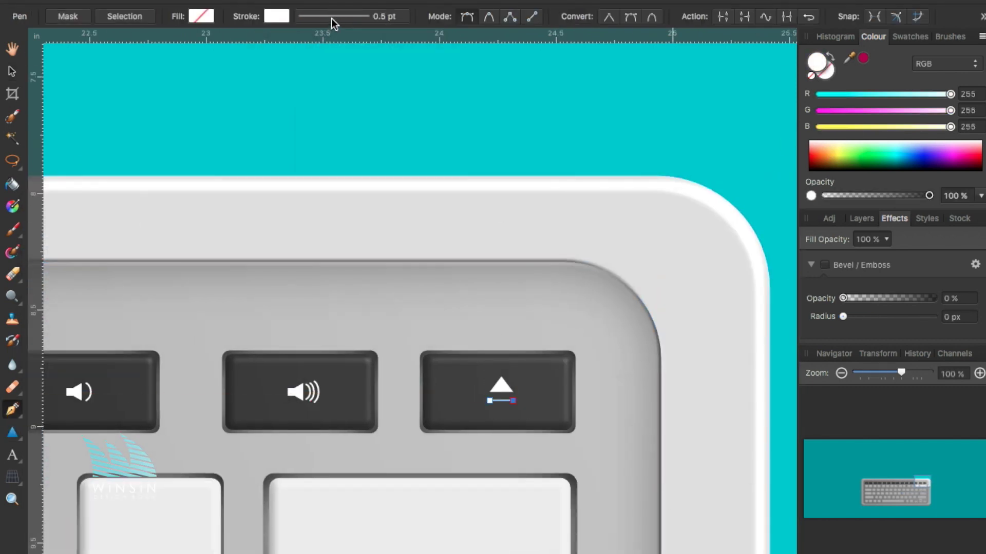
click(16, 75)
click(534, 134)
key(ctrl+0)
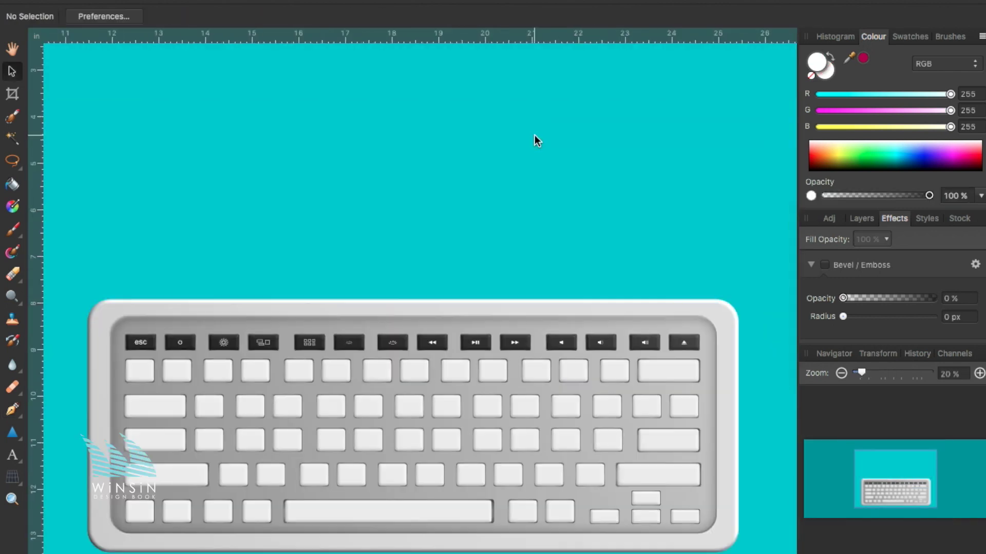
Step: Make the inner panel's gradient elliptical with a light grey stop, then select the number-row keys
click(109, 328)
key(g)
click(86, 18)
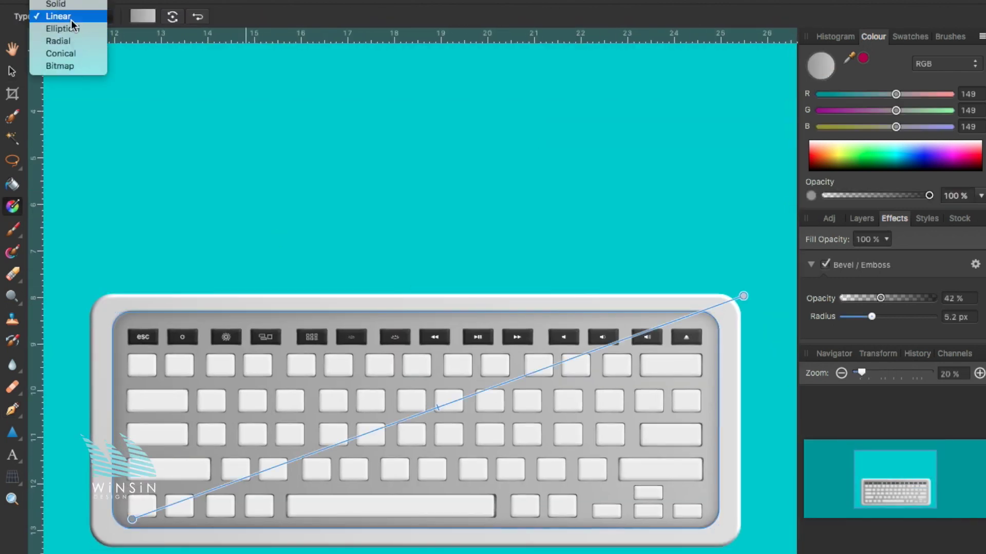
click(61, 28)
click(821, 65)
mouse_move(568, 209)
mouse_down()
mouse_move(606, 208)
mouse_move(595, 180)
mouse_move(632, 260)
mouse_up()
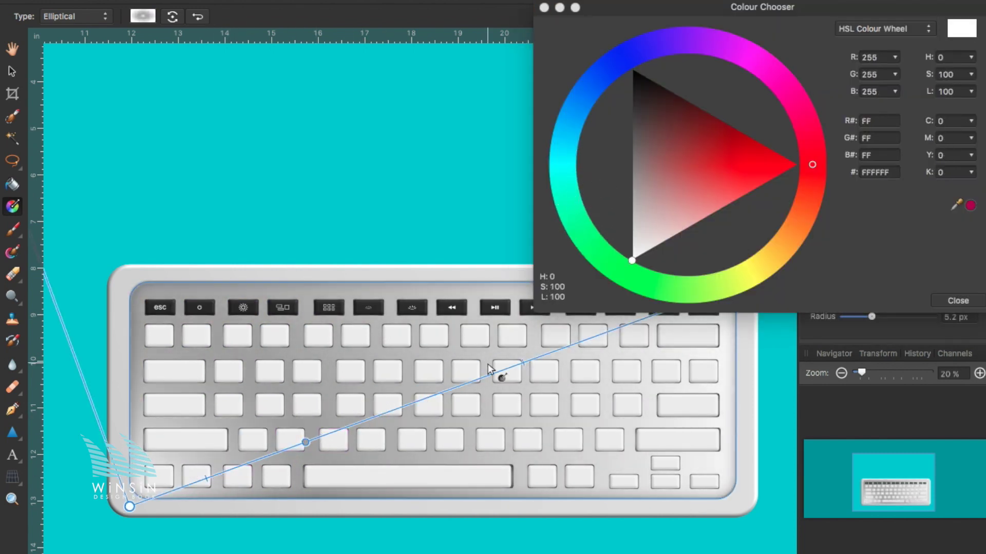
drag(488, 368, 633, 187)
click(543, 7)
key(v)
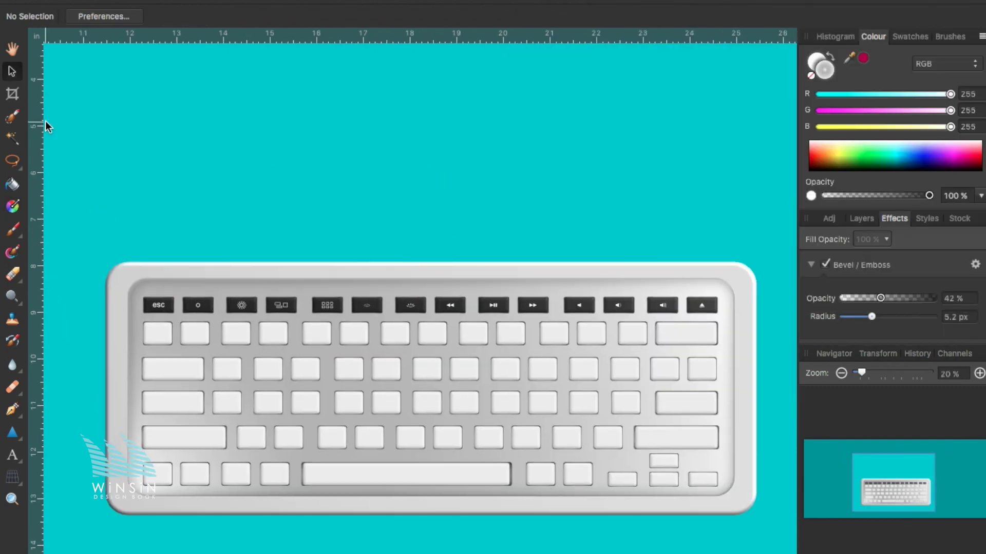
drag(138, 317, 357, 337)
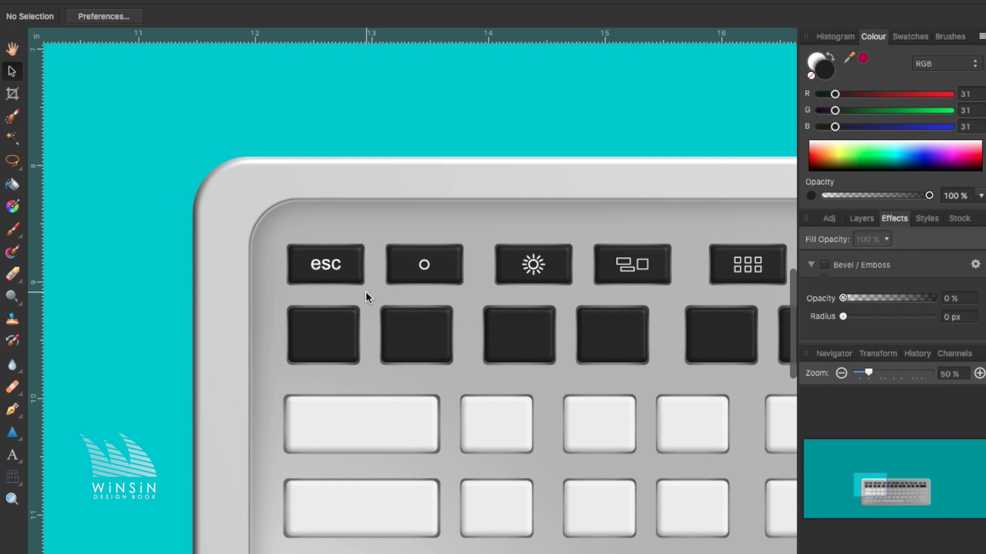
Step: Pen-draw a tilde on the first dark key and make it narrower
key(p)
click(308, 336)
click(322, 335)
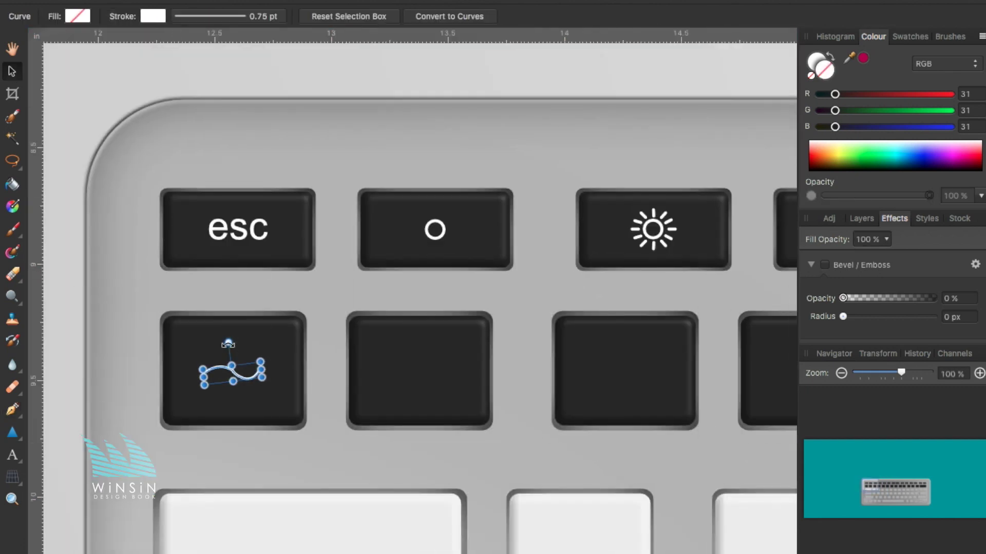
double_click(212, 376)
key(v)
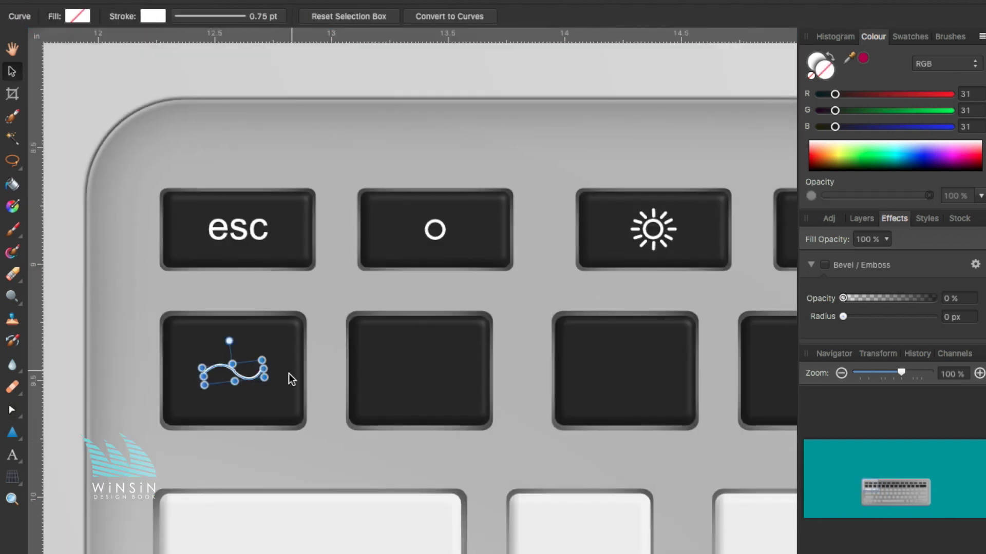
click(153, 16)
click(820, 134)
click(228, 374)
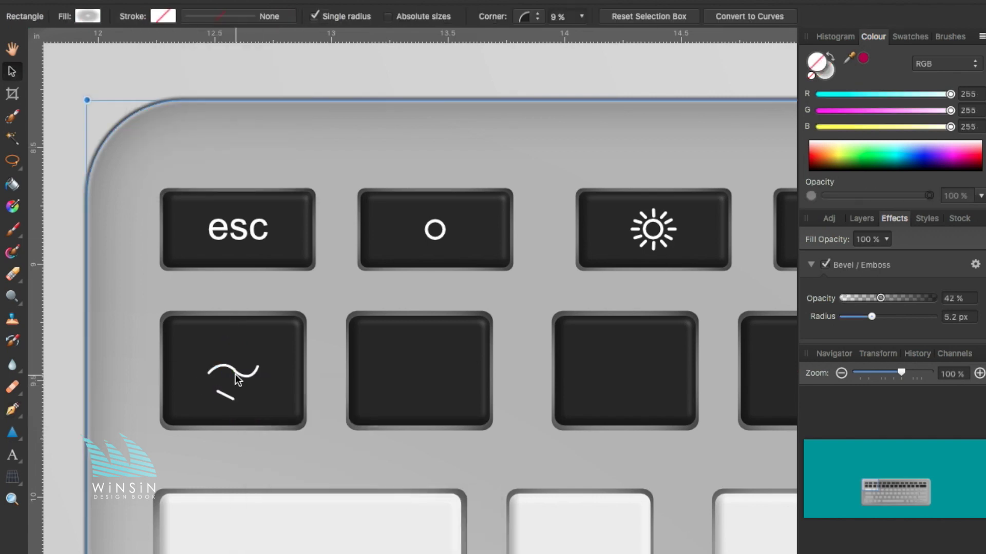
drag(259, 385, 253, 388)
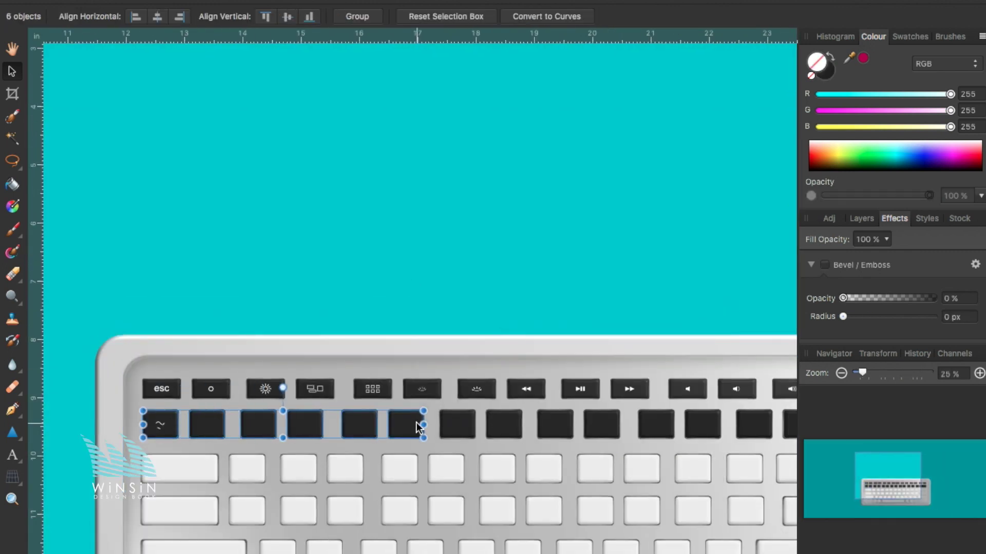
Step: Apply a linear gradient across the dark second-row keys and enlarge the keyboard's shadow radius
drag(186, 411, 754, 426)
click(13, 206)
drag(51, 436, 511, 414)
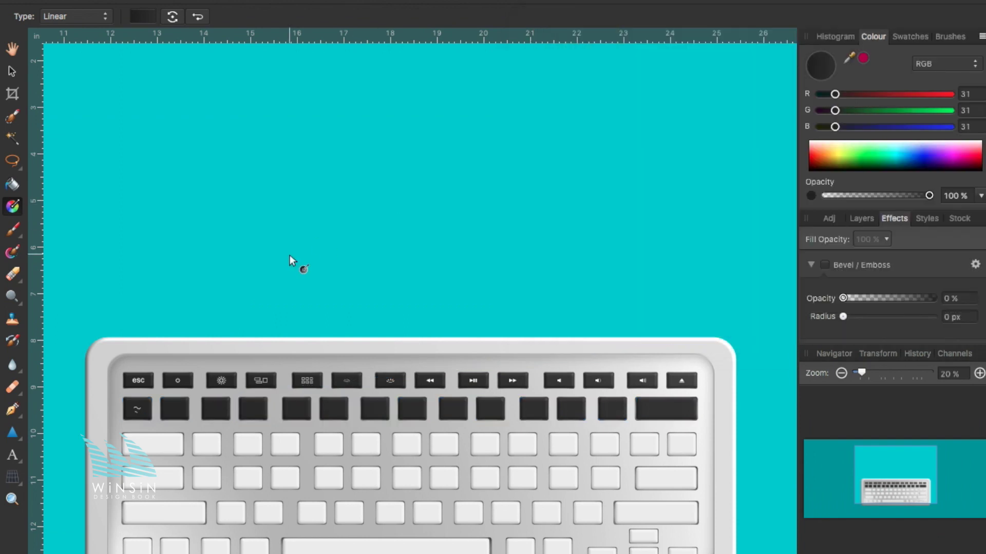
scroll(896, 288, up, 2)
drag(895, 291, 929, 292)
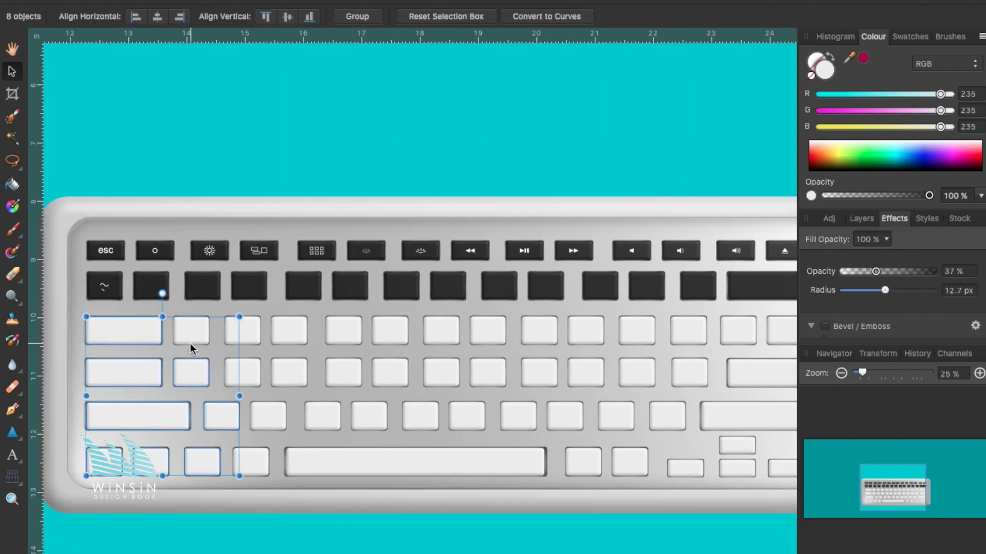
drag(190, 350, 331, 427)
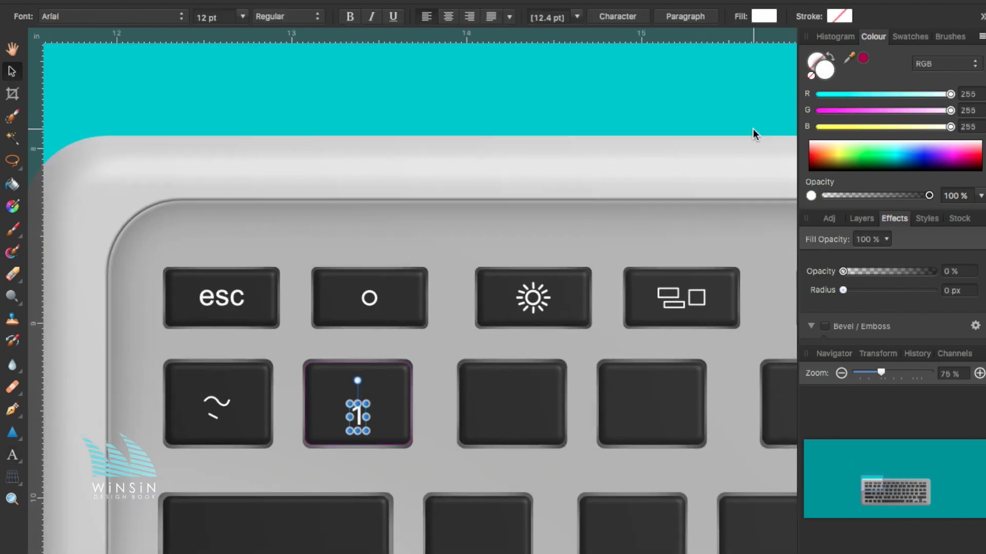
Step: Set the key label text to 10 pt and enter the ! symbol
click(243, 17)
click(211, 101)
scroll(353, 385, up, 3)
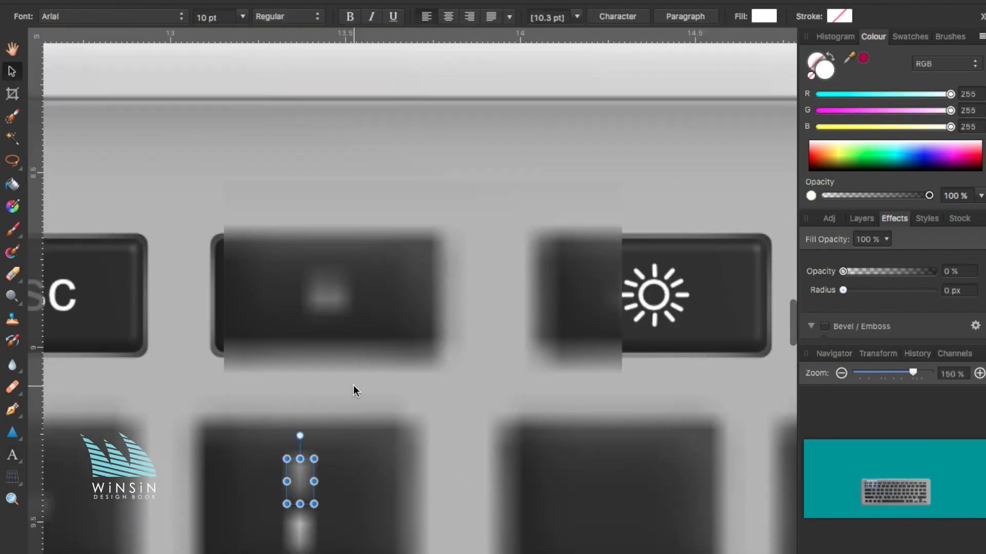
text(!)
Step: Copy the !/1 label onto the next key and centre the @/2 label in it
drag(343, 424, 657, 417)
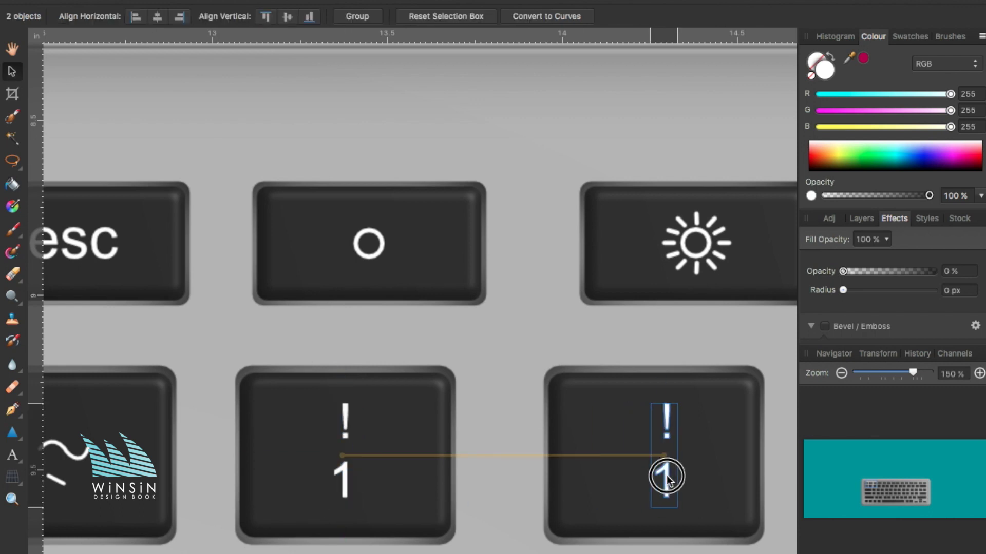
double_click(657, 417)
scroll(460, 354, right, 5)
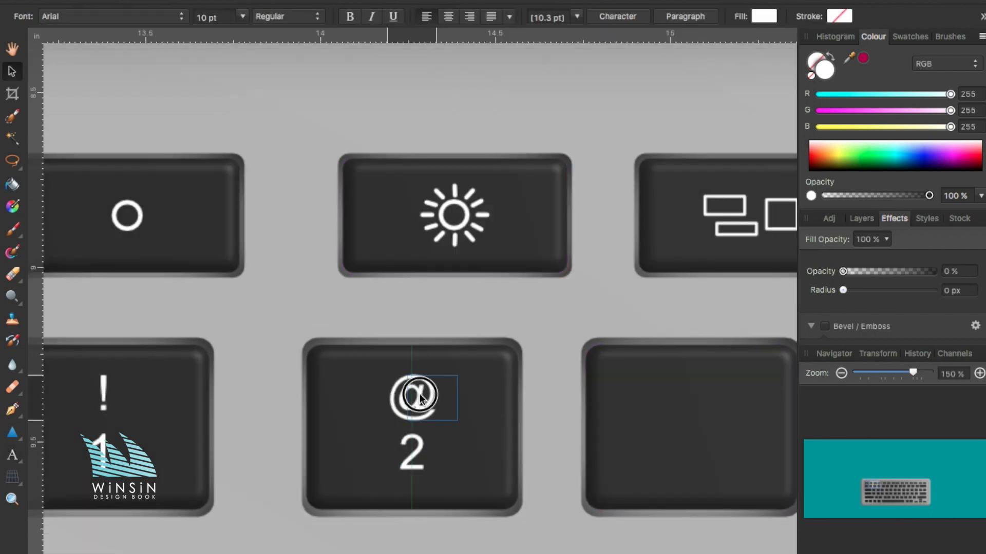
key(v)
drag(411, 437, 380, 437)
click(105, 434)
shift+click(102, 410)
scroll(195, 409, left, 4)
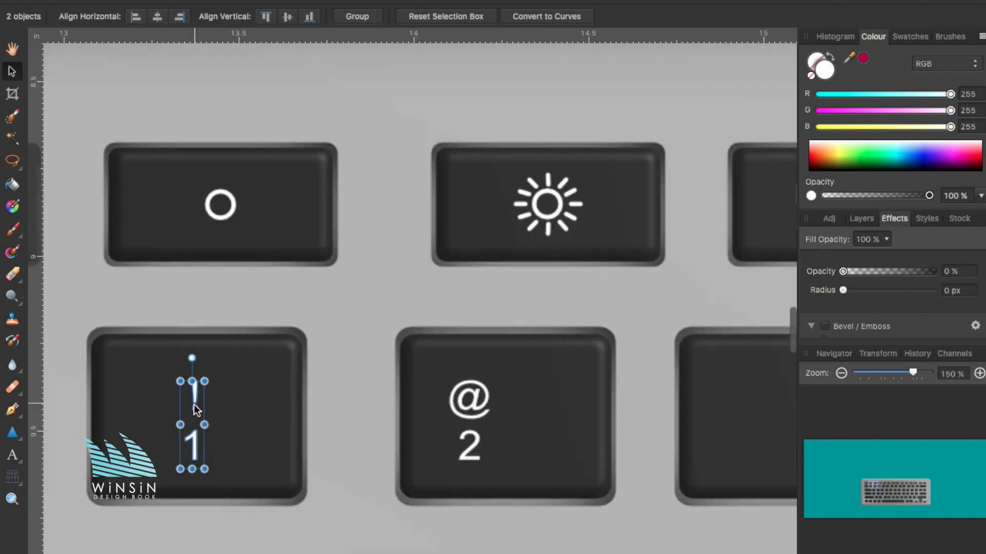
drag(480, 435, 513, 436)
Step: Create the #/3 and $/4 label pairs on the next number keys
scroll(514, 434, right, 5)
double_click(523, 384)
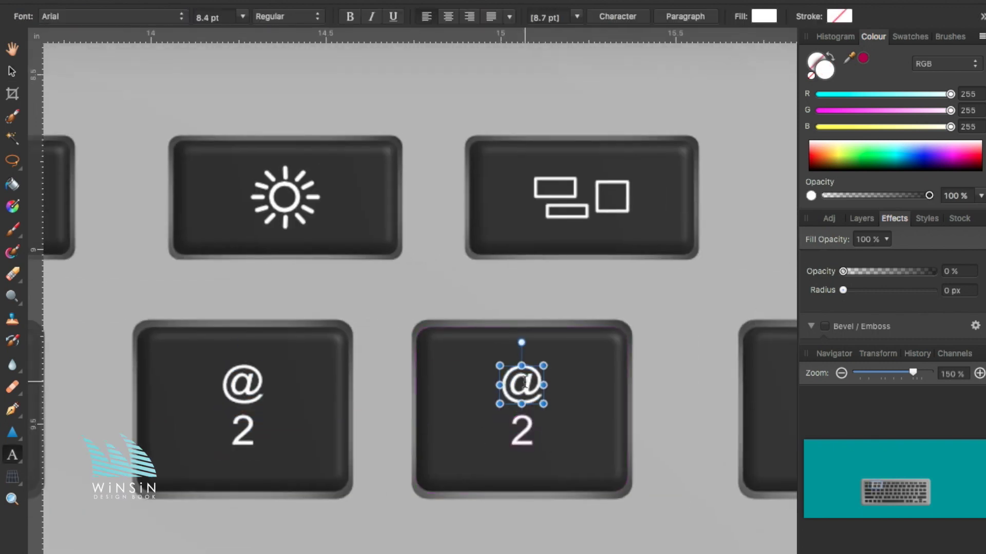
text(3)
scroll(520, 435, right, 3)
key(v)
drag(418, 406, 666, 415)
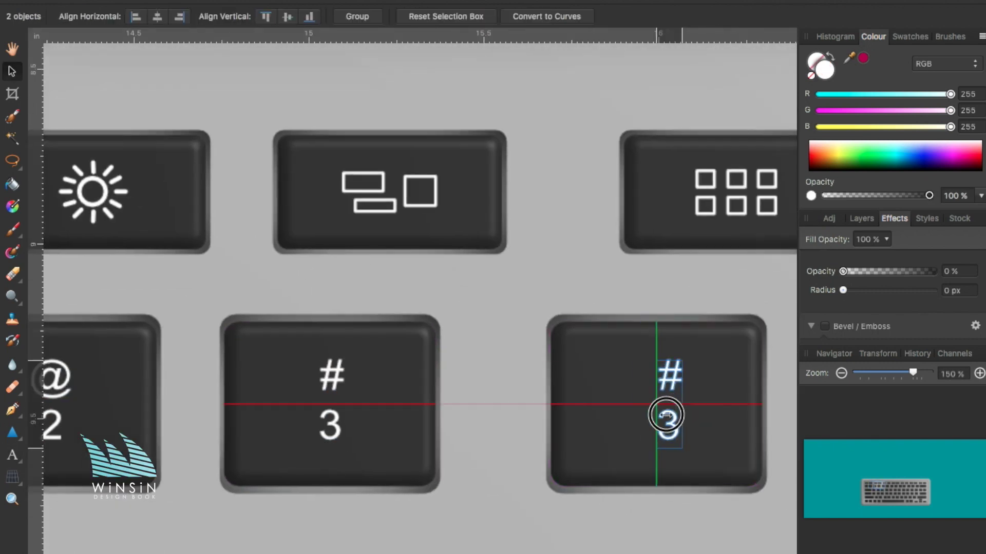
click(658, 382)
text(4)
Step: Duplicate the labels to make the %/5 and ^/6 key pairs
scroll(659, 424, right, 5)
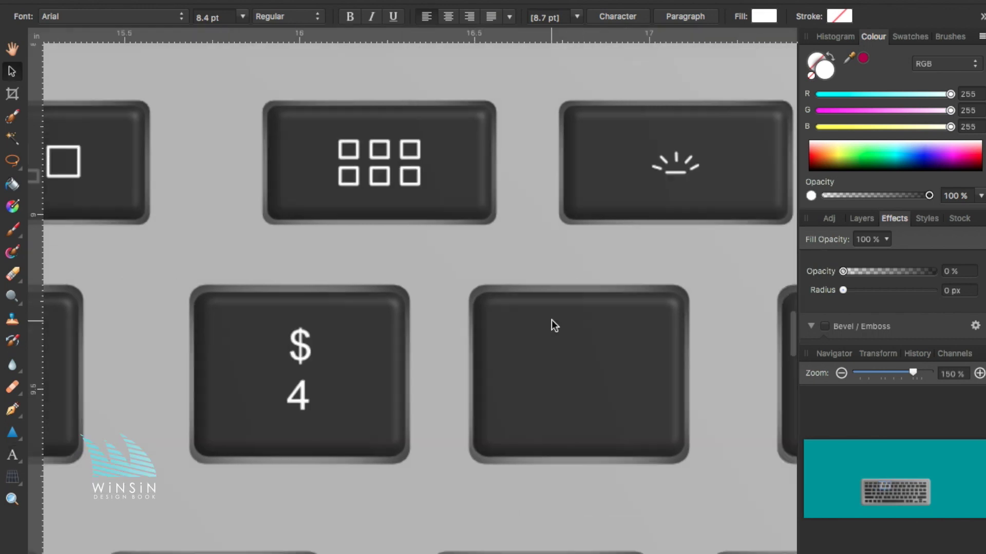
key(v)
drag(267, 370, 547, 370)
double_click(546, 354)
scroll(318, 332, right, 3)
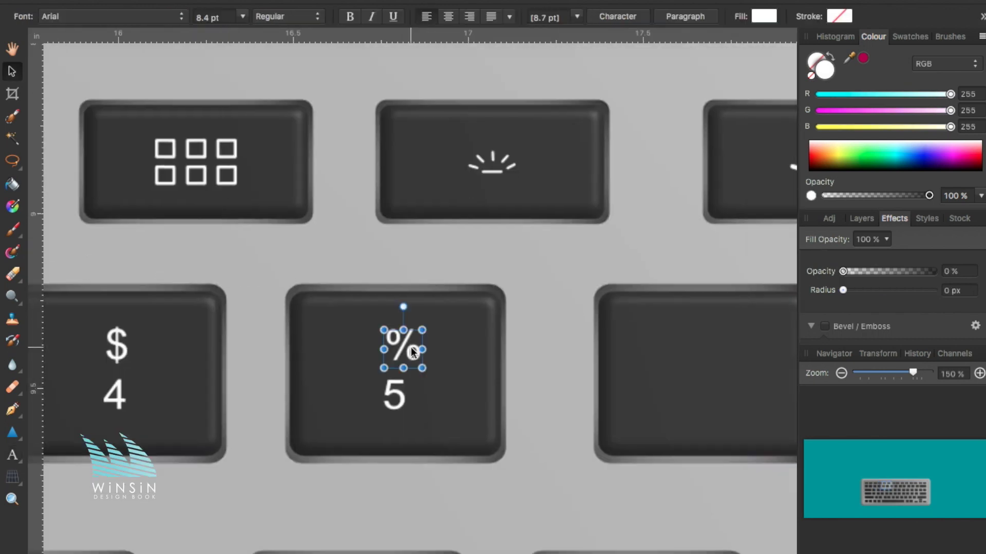
key(v)
drag(393, 380, 708, 380)
scroll(708, 380, right, 3)
double_click(562, 359)
text(^)
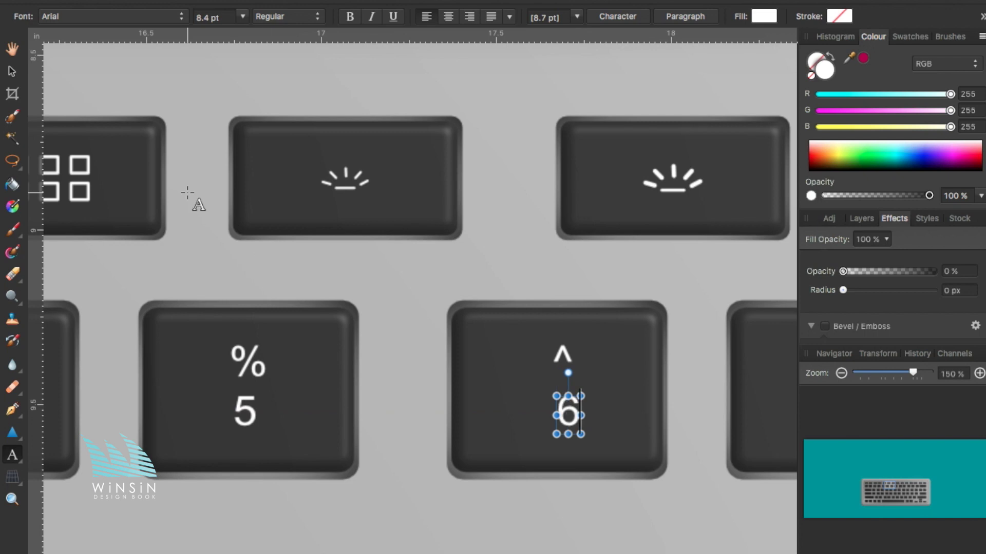
Step: Create the &/7 and */8 label pairs on the following keys
scroll(568, 416, right, 5)
key(v)
drag(184, 380, 459, 380)
double_click(459, 406)
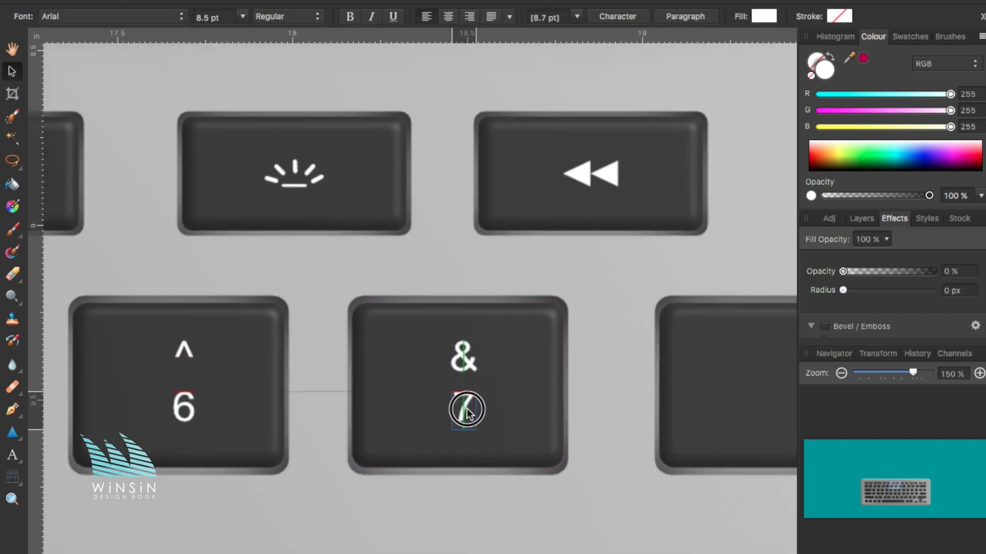
scroll(467, 412, right, 5)
key(Escape)
double_click(629, 373)
text(*)
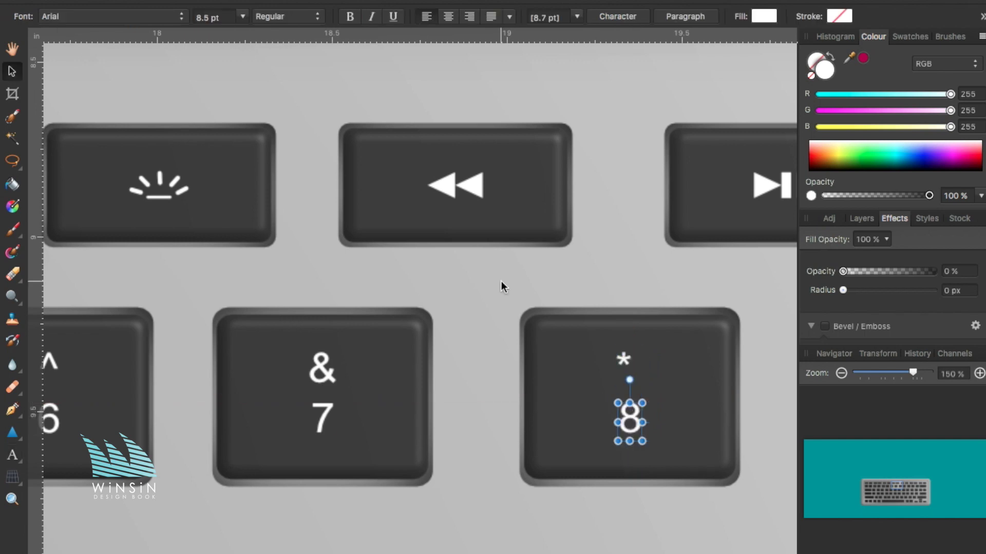
key(Escape)
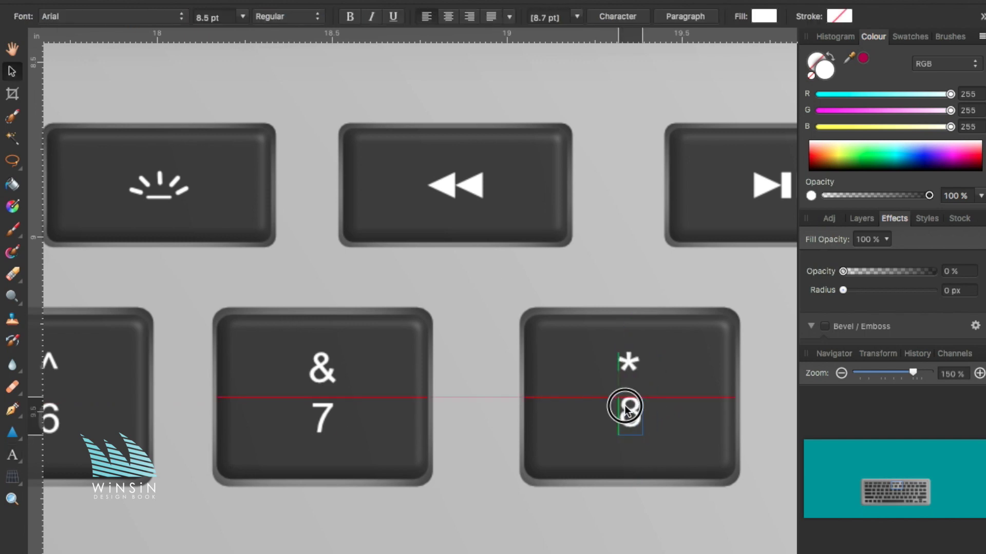
Step: Add the (/9 and )/0 label pairs, undoing a stray bracket on the next key
scroll(719, 403, right, 3)
scroll(642, 417, right, 3)
drag(642, 417, 579, 441)
double_click(579, 441)
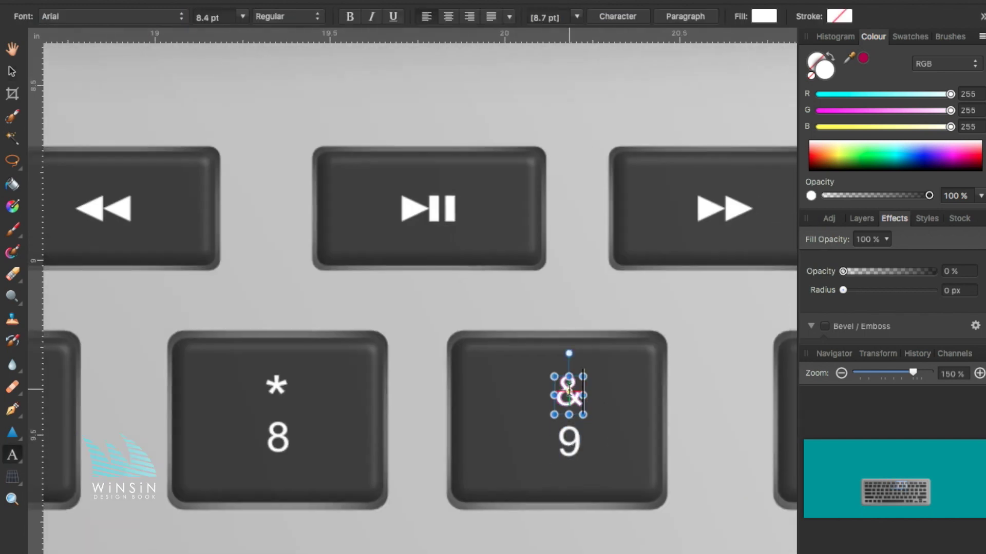
key(Escape)
scroll(277, 395, right, 5)
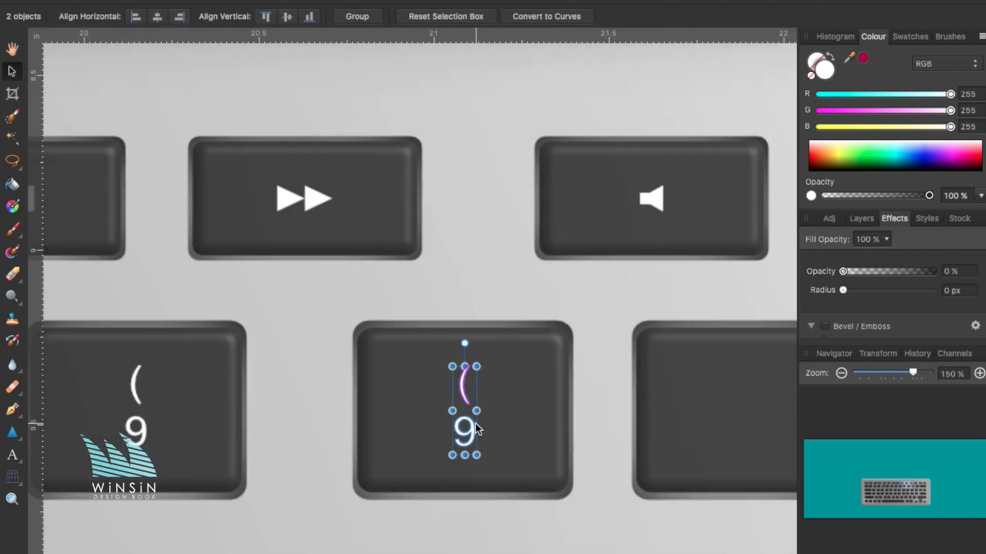
double_click(464, 431)
text(0)
double_click(464, 385)
text())
key(Escape)
scroll(277, 342, right, 4)
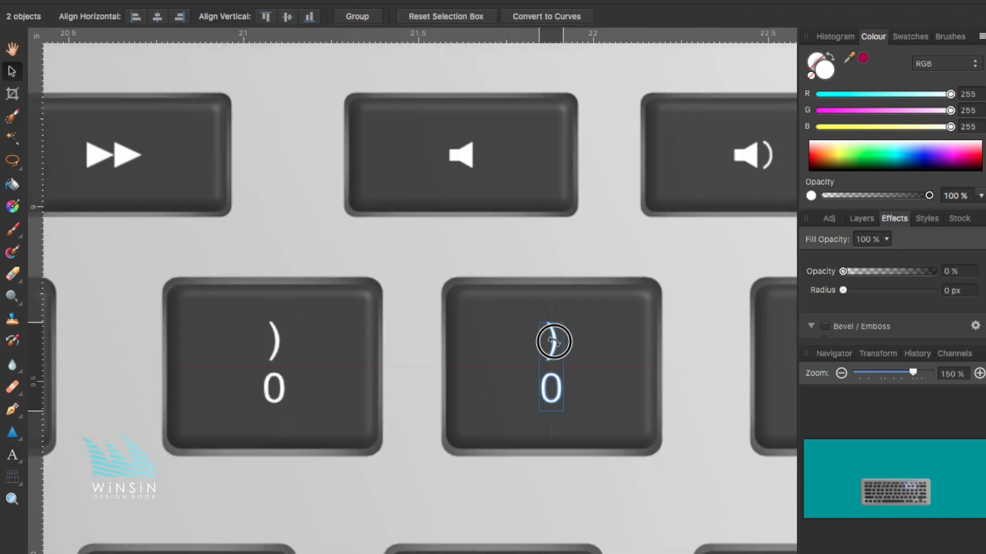
key(ctrl+z)
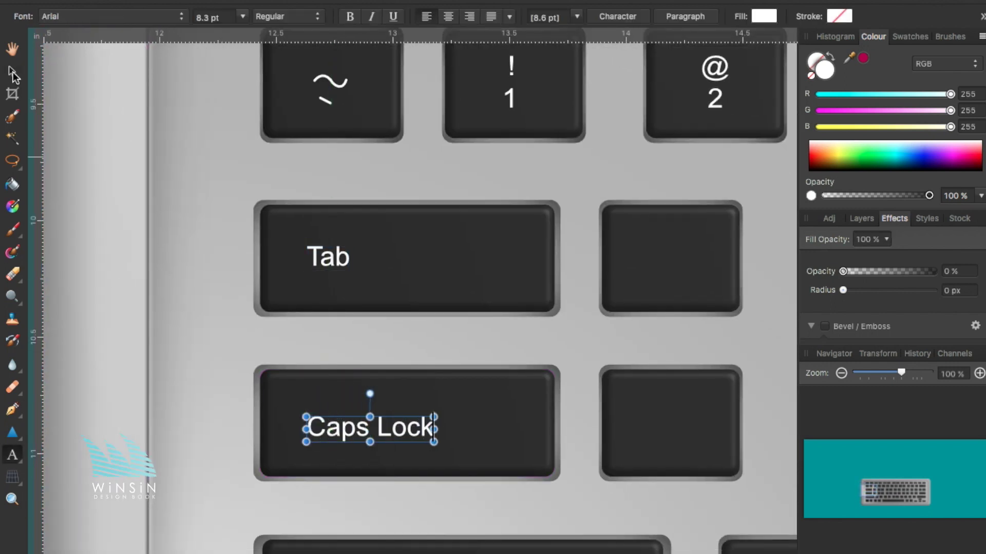
Step: Draw a thin white indicator bar on the Caps Lock key
click(12, 431)
drag(530, 394, 532, 394)
right_click(511, 387)
click(704, 503)
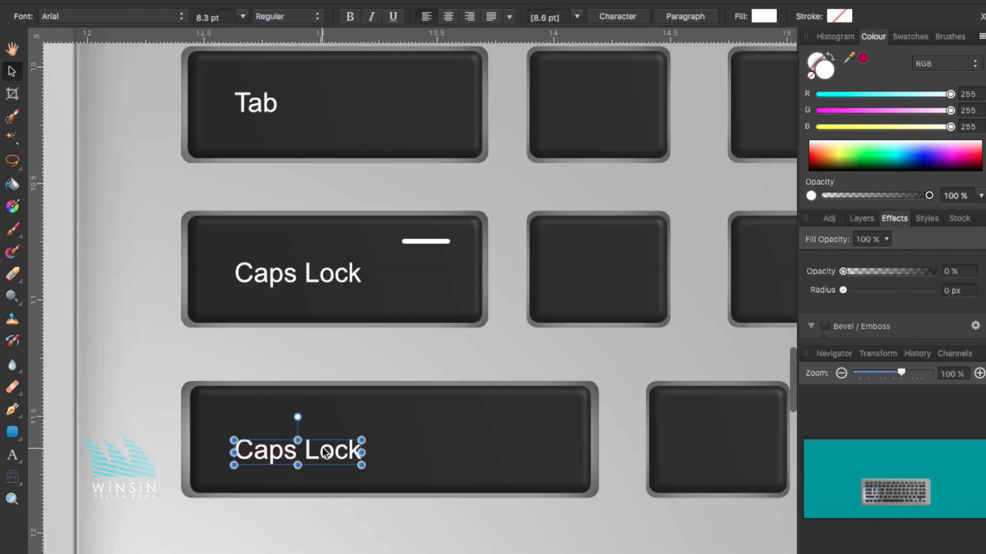
scroll(268, 445, down, 5)
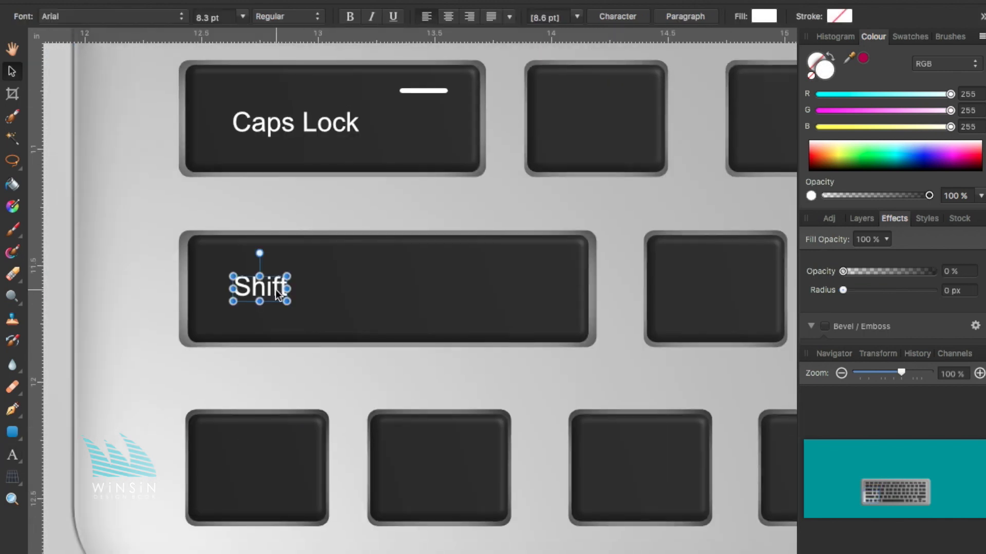
Step: Copy the Control label onto the neighbouring modifier key
click(12, 70)
click(377, 449)
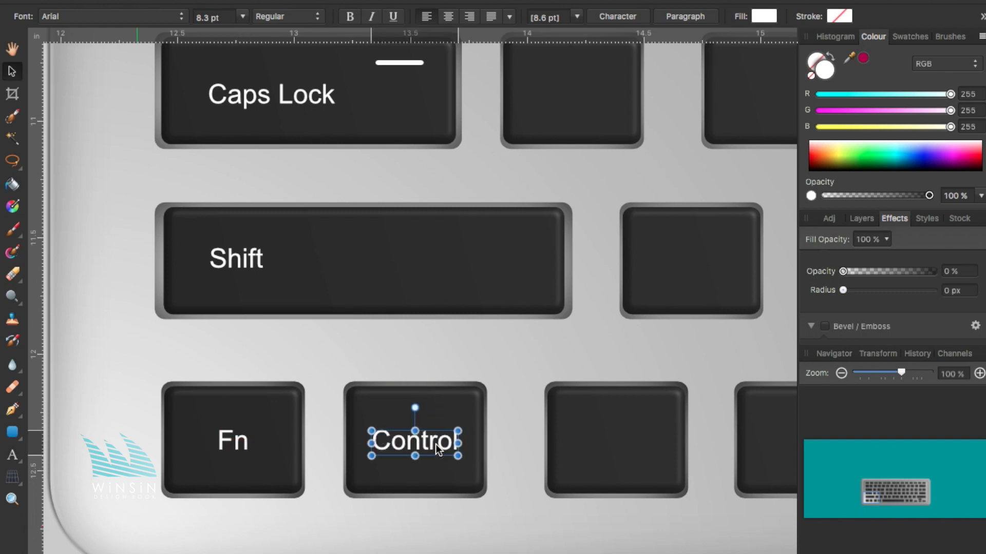
drag(437, 450, 395, 437)
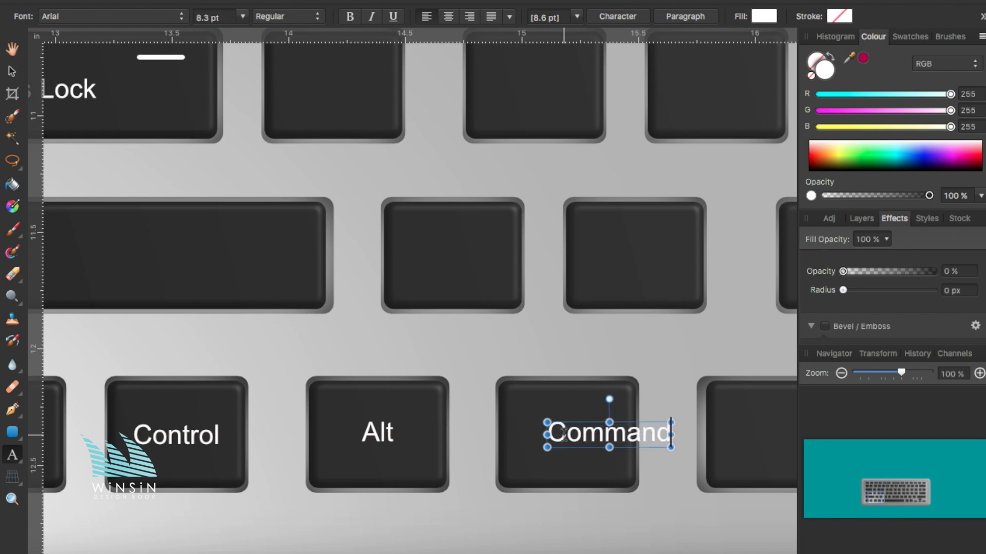
Step: Shrink the Command, Alt and Delete labels to 6 pt
click(243, 17)
click(205, 49)
click(243, 16)
click(235, 39)
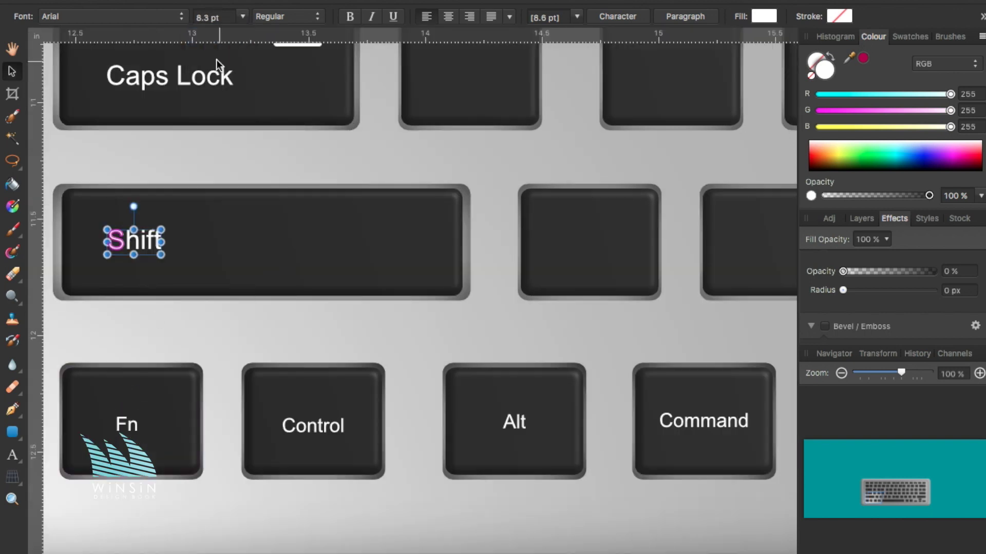
click(242, 17)
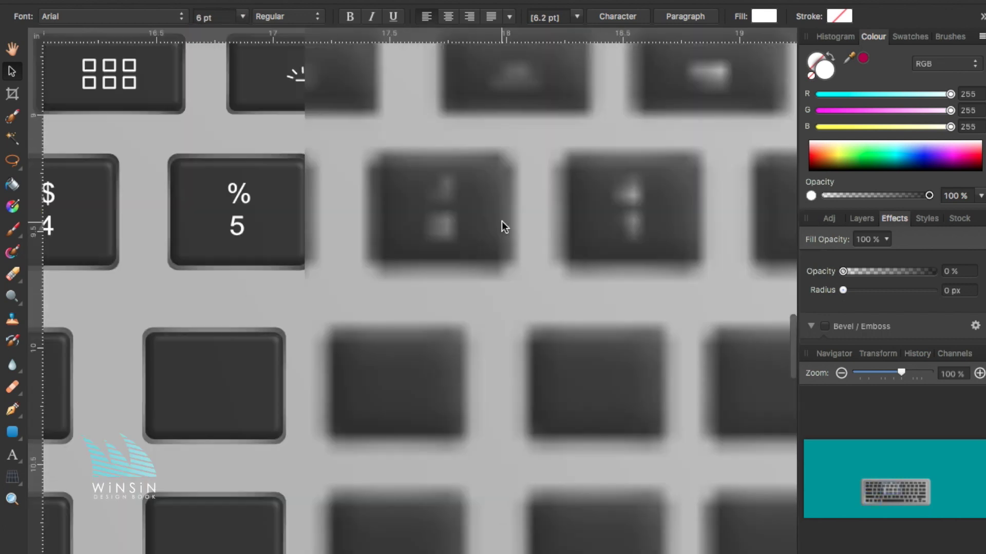
click(243, 17)
click(234, 52)
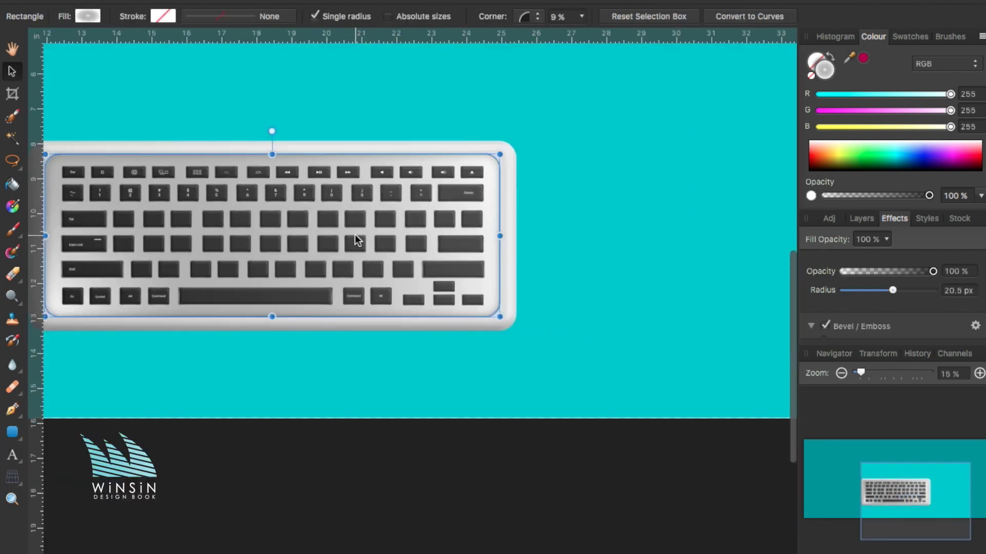
Step: Soften the keyboard panel's outer shadow: larger offset, 27% opacity, new angle
click(482, 171)
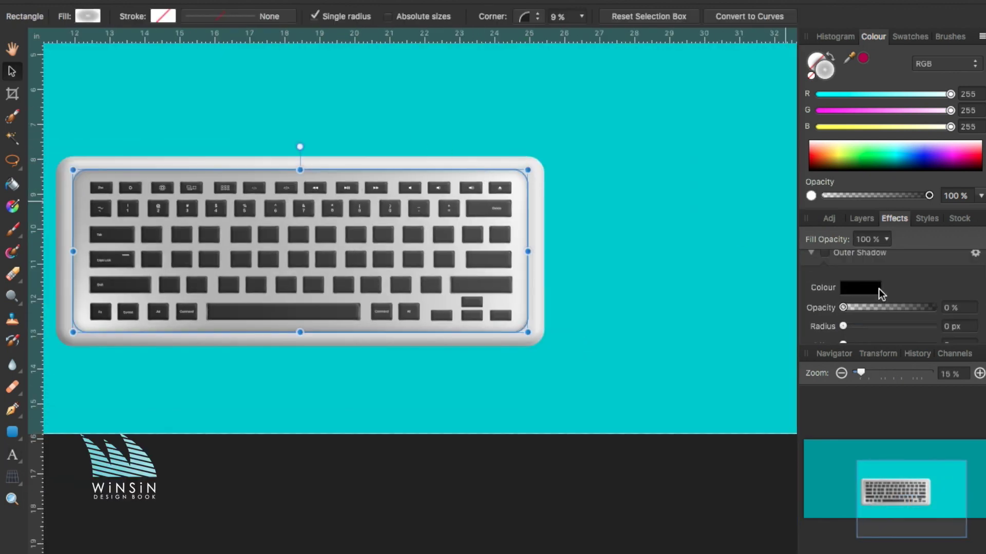
mouse_move(845, 298)
mouse_down()
mouse_move(924, 300)
mouse_move(915, 297)
mouse_up()
drag(904, 260, 868, 261)
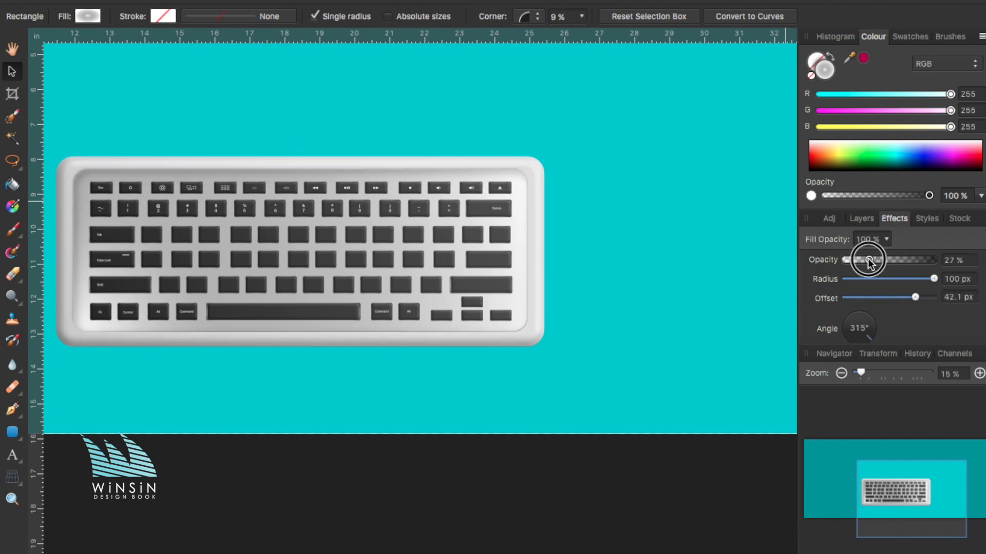
drag(845, 322, 858, 309)
click(630, 304)
Step: Give the cyan background layer a linear gradient starting in deep teal
scroll(630, 303, up, 3)
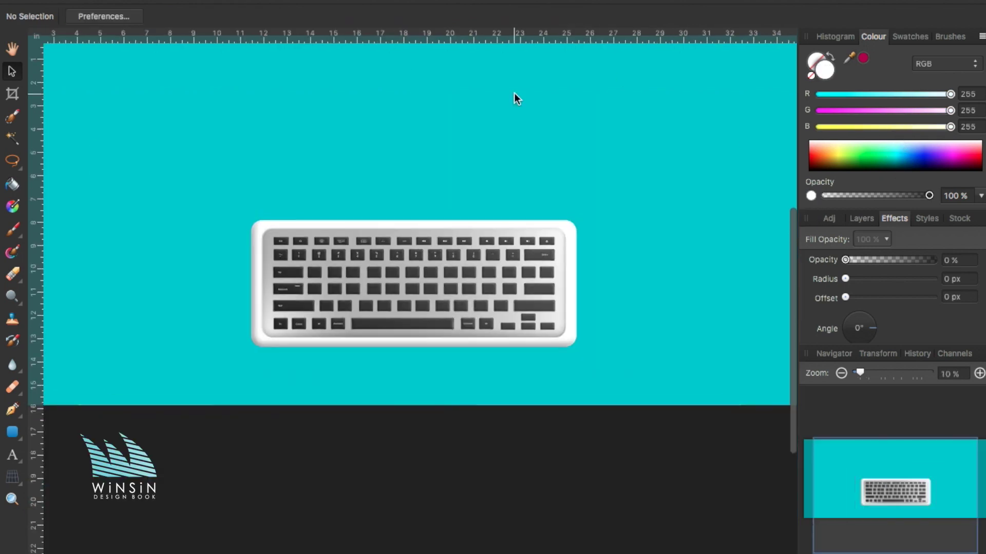
click(861, 218)
click(863, 288)
drag(821, 159, 898, 154)
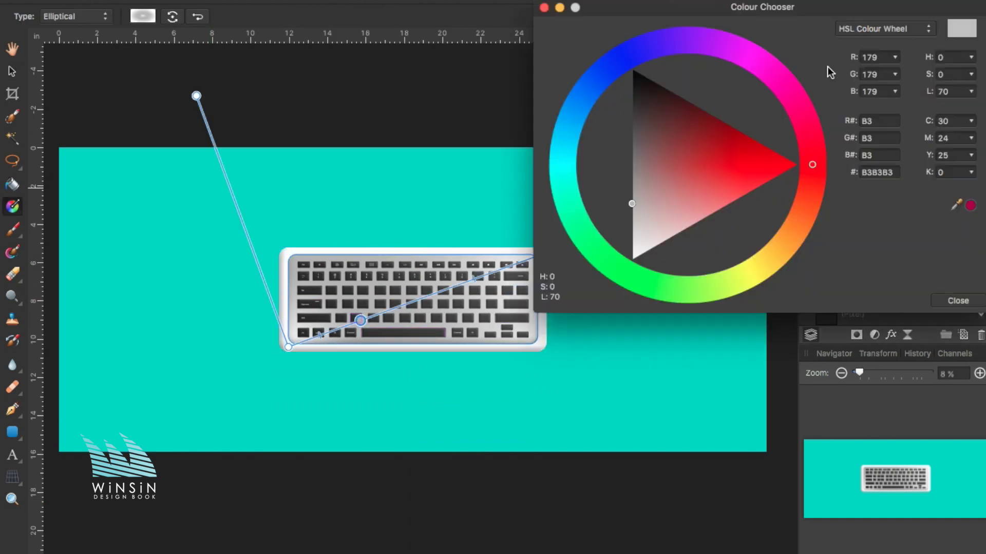
drag(595, 229, 595, 236)
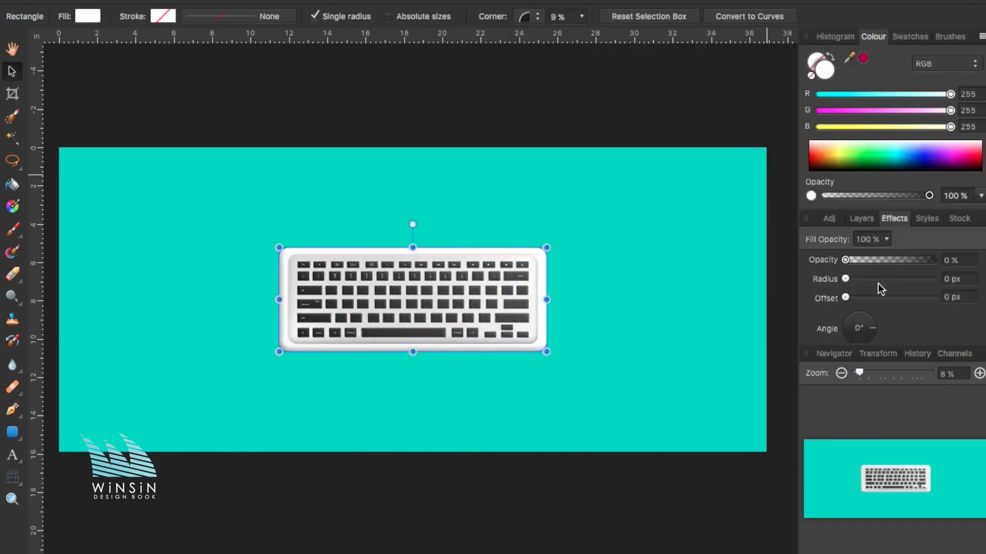
scroll(866, 308, up, 3)
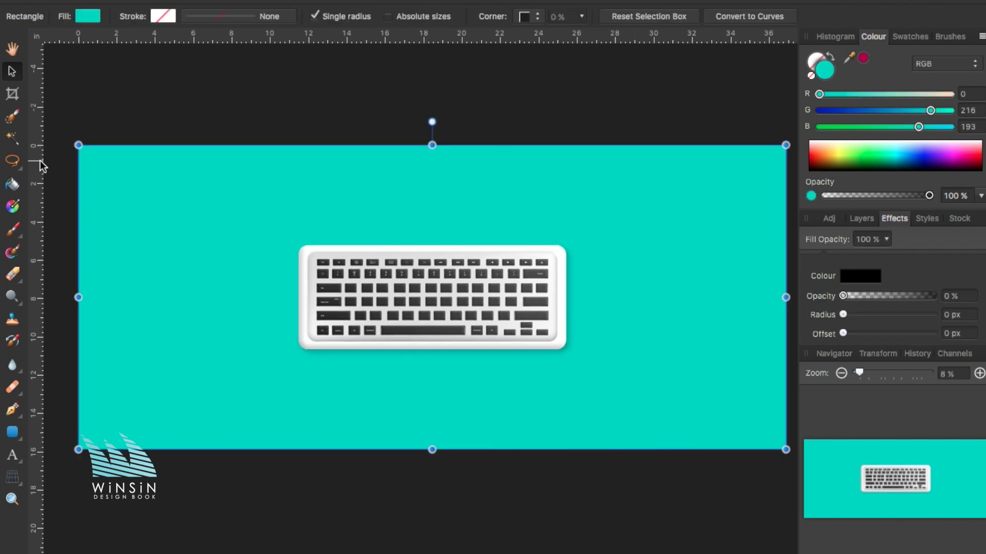
key(g)
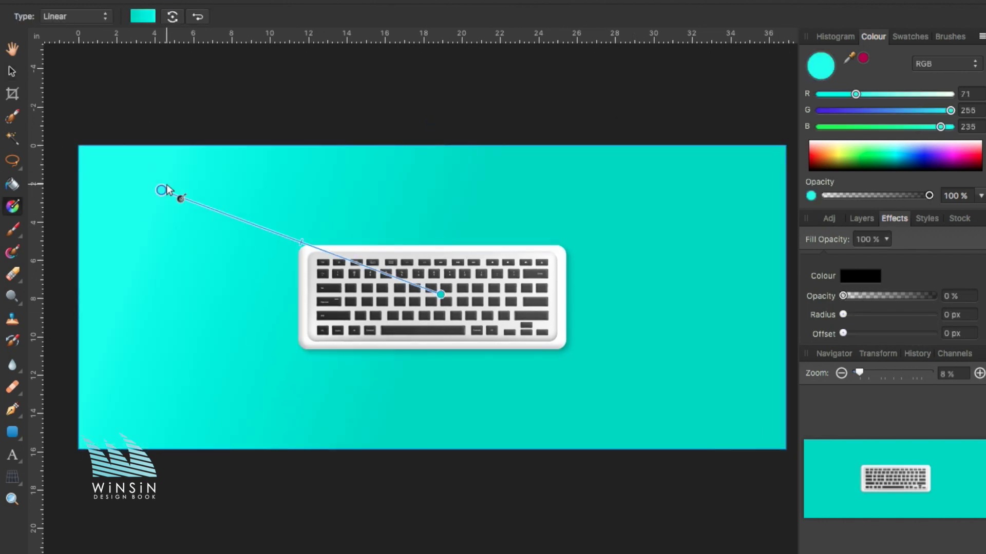
drag(440, 294, 749, 152)
mouse_move(931, 110)
mouse_down()
mouse_move(847, 110)
mouse_move(910, 110)
mouse_move(905, 127)
mouse_up()
mouse_move(910, 111)
mouse_down()
mouse_move(890, 110)
mouse_move(909, 127)
mouse_up()
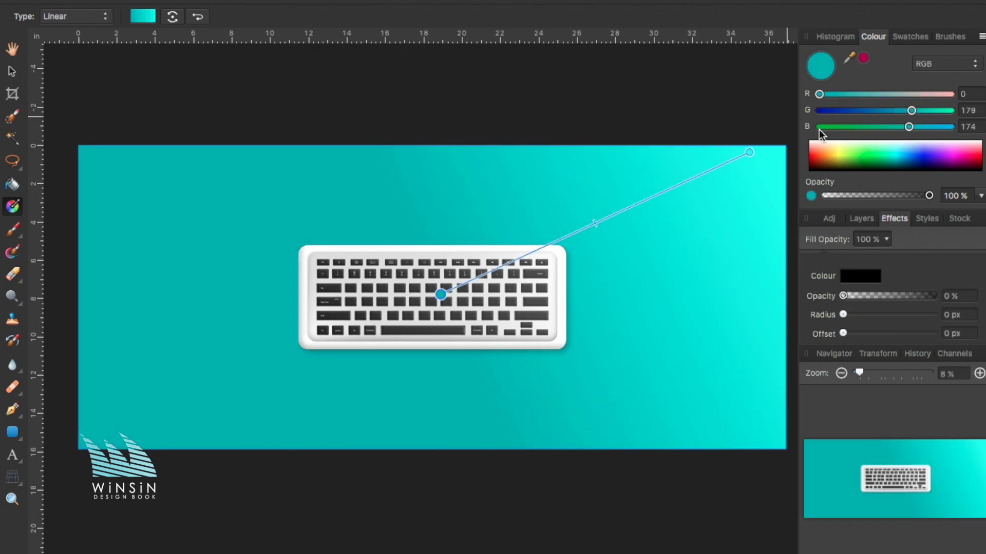
Step: Draw a white rectangle across the keyboard top and stretch it upward
click(12, 70)
click(218, 85)
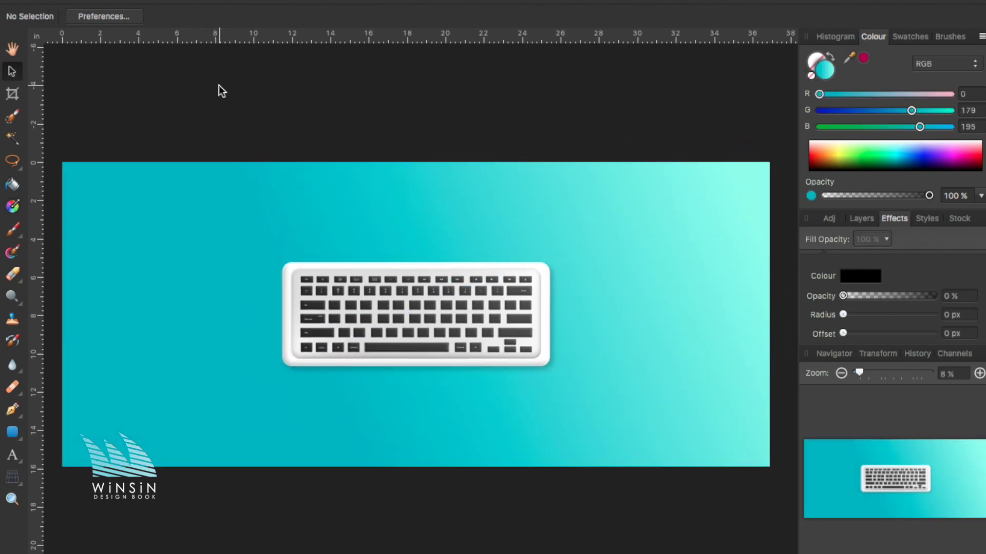
key(ctrl+plus)
key(ctrl+0)
key(m)
drag(279, 242, 546, 253)
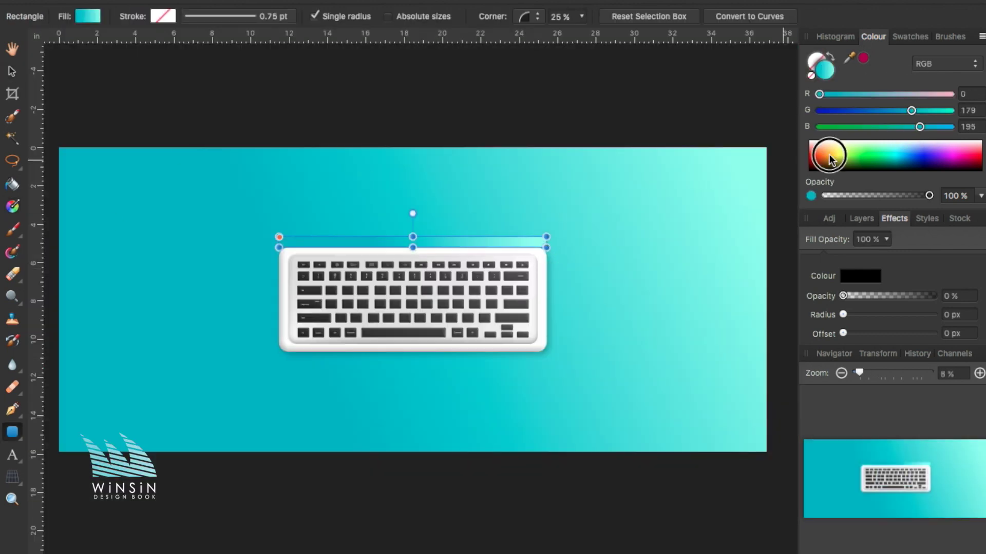
key(v)
key(ctrl+plus)
drag(414, 195, 415, 170)
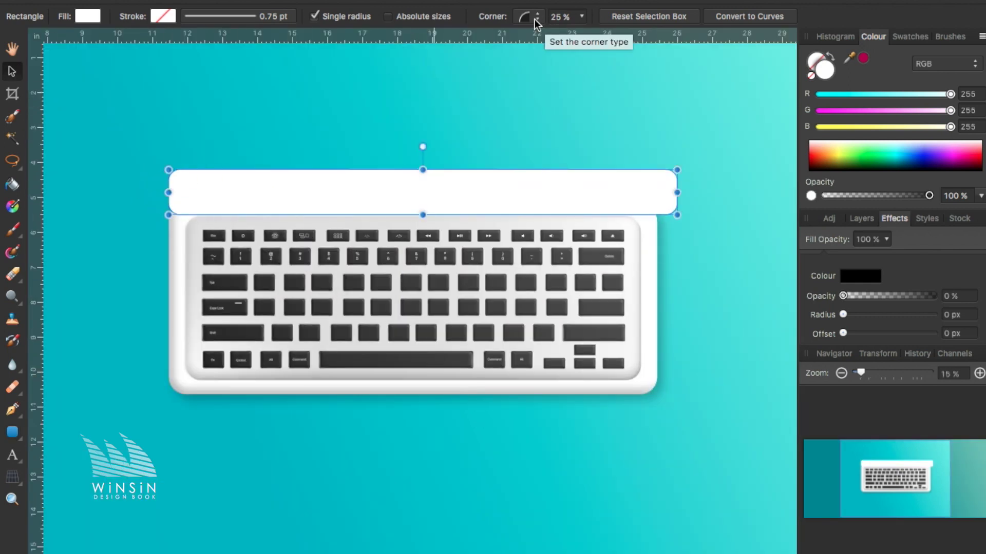
drag(674, 197, 655, 197)
scroll(411, 308, down, 5)
Step: Bring the keys to the front and merge the new rectangle into the keyboard body
click(861, 218)
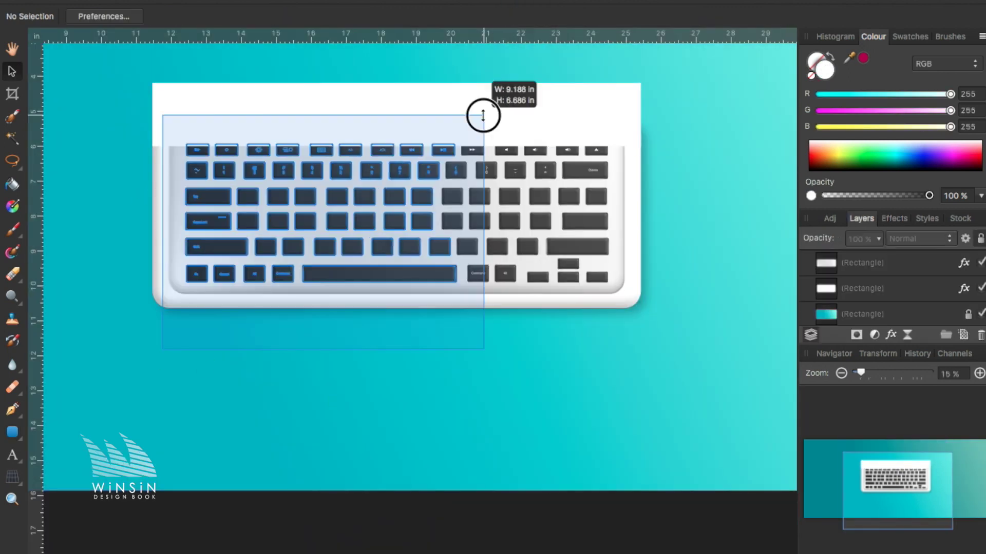
drag(161, 345, 580, 128)
right_click(576, 145)
click(746, 261)
click(154, 114)
shift+click(165, 216)
right_click(171, 189)
click(374, 325)
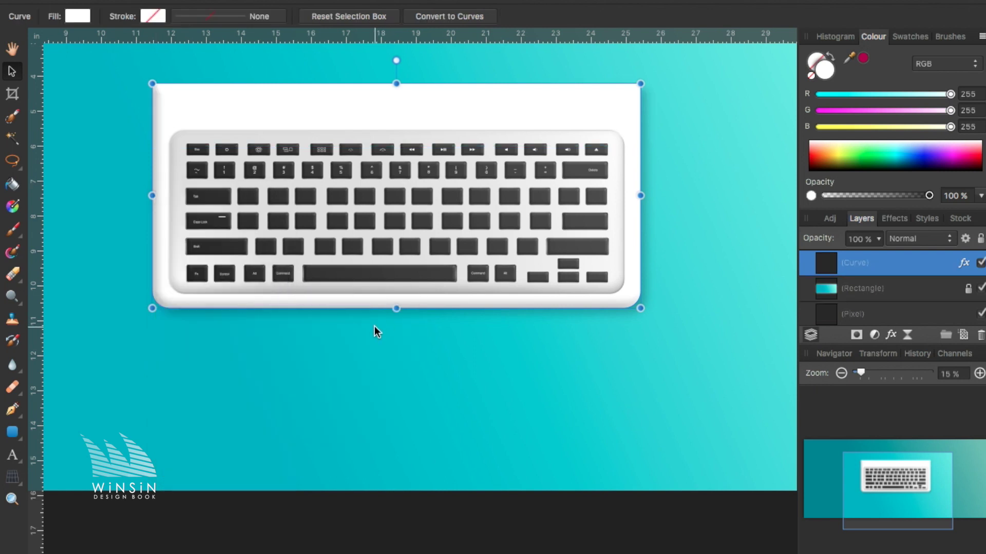
scroll(341, 154, up, 1)
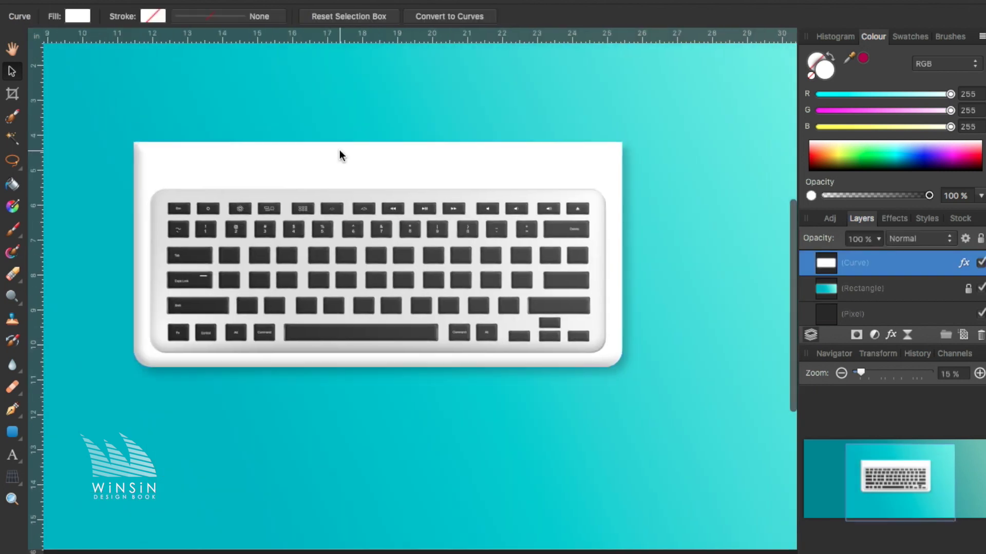
Step: Select the small Tab label, then zoom to fit the whole laptop document
scroll(341, 154, up, 5)
click(133, 290)
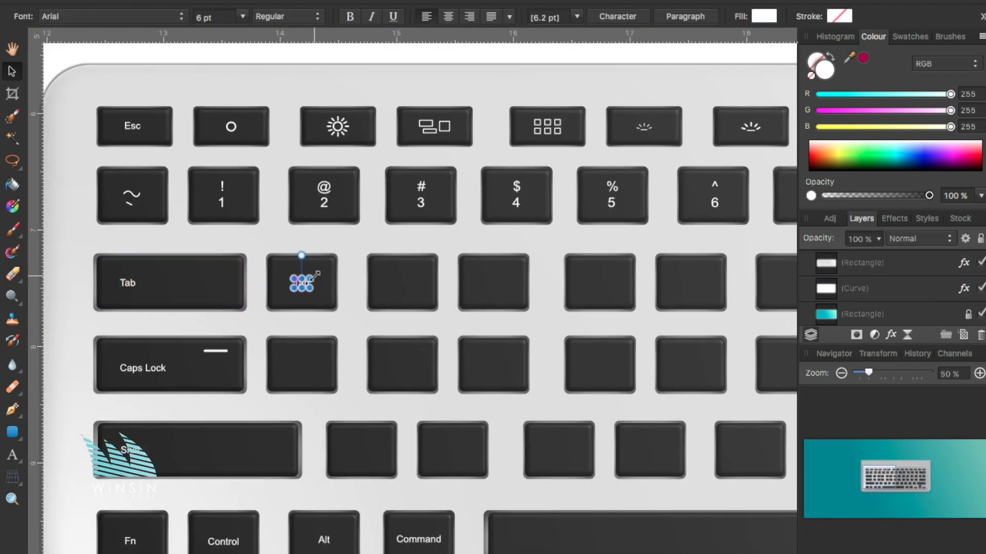
scroll(313, 277, up, 5)
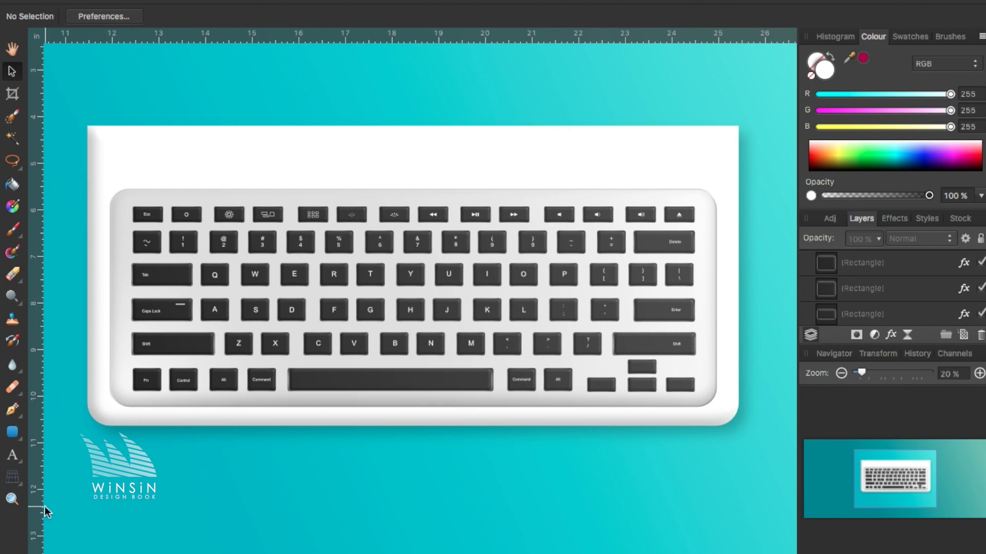
key(ctrl+0)
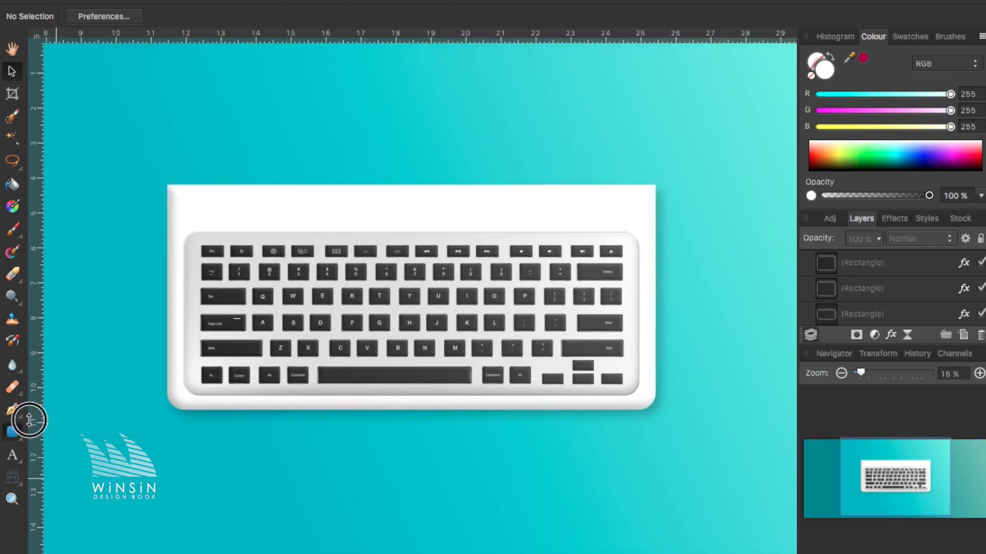
Step: Extend the white base downward below the keyboard, keeping the keyboard in front
click(12, 431)
drag(167, 396, 655, 455)
drag(411, 455, 413, 480)
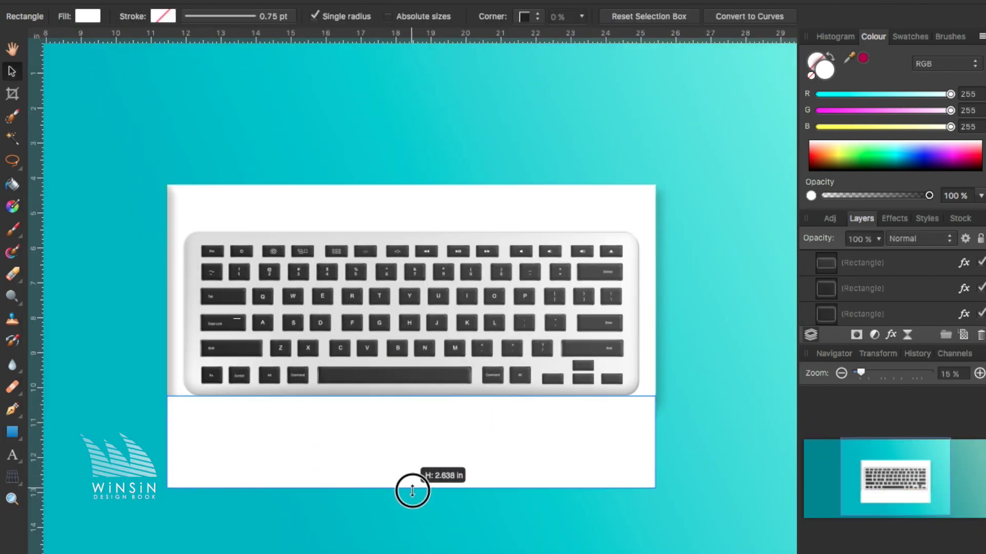
alt+click(492, 307)
key(ctrl+shift+bracketright)
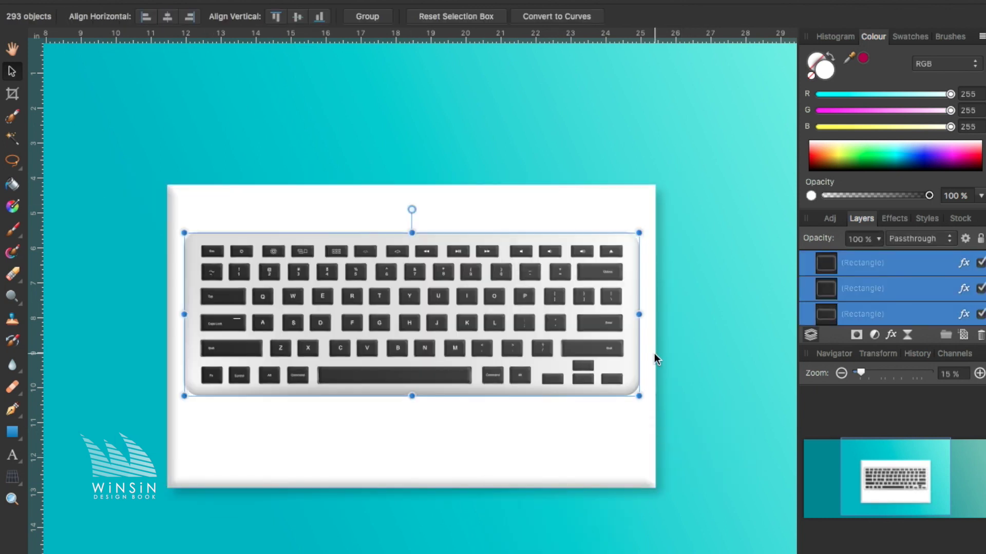
drag(654, 353, 566, 414)
key(ctrl+d)
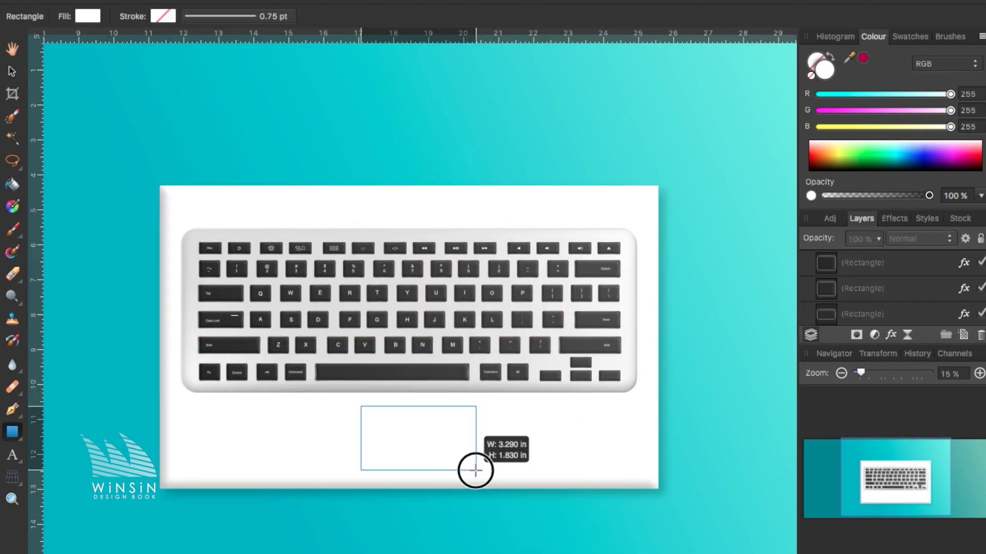
Step: Draw the trackpad and button divider with a 7.6 px inner shadow and white gradient, plus a top bar
drag(476, 471, 473, 470)
click(894, 218)
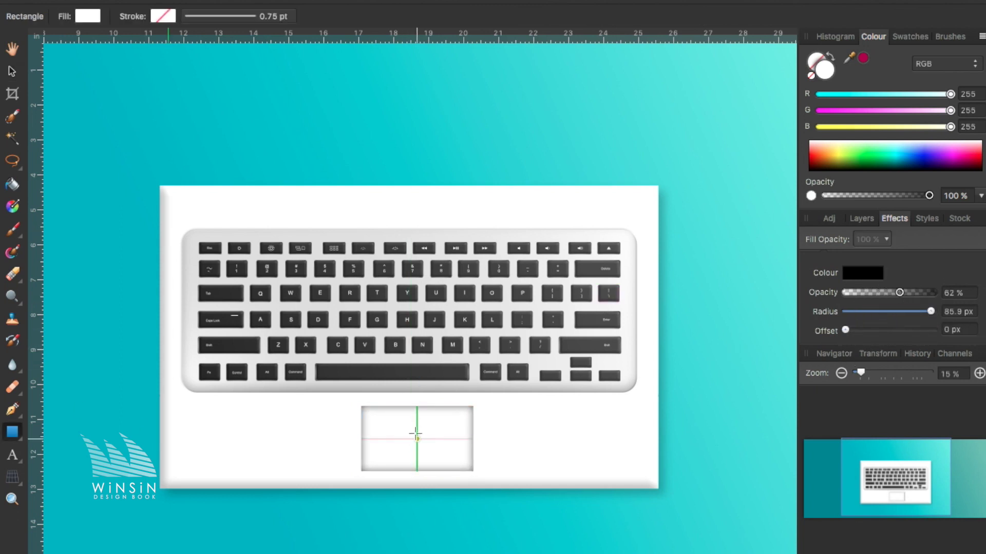
scroll(416, 434, up, 5)
drag(239, 312, 260, 421)
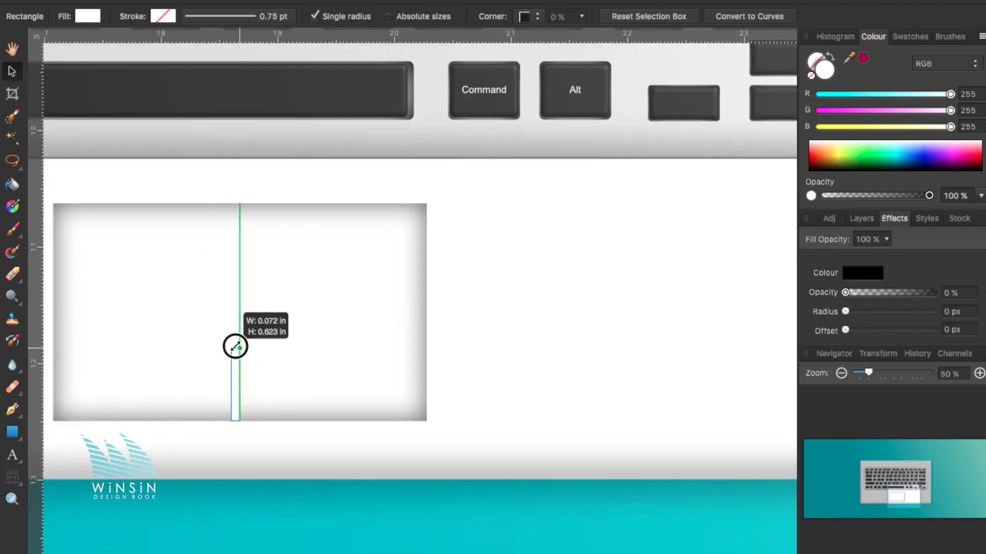
drag(347, 395, 296, 384)
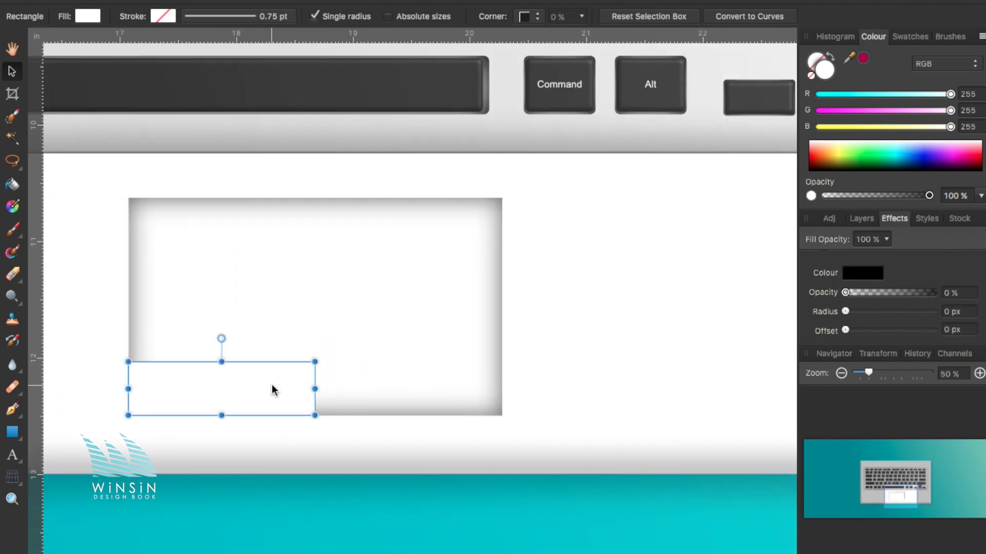
drag(892, 314, 880, 317)
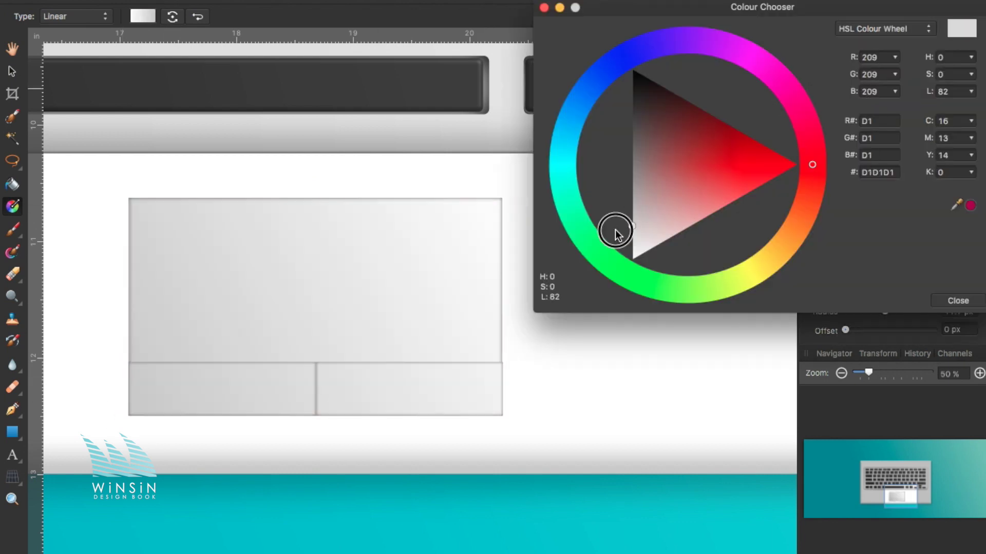
drag(616, 233, 632, 260)
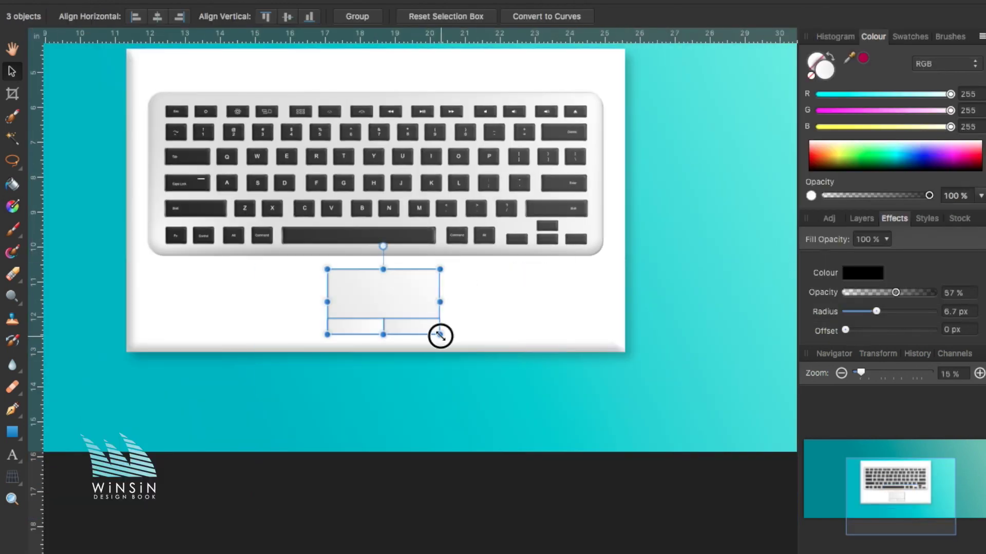
click(13, 434)
drag(183, 108, 585, 109)
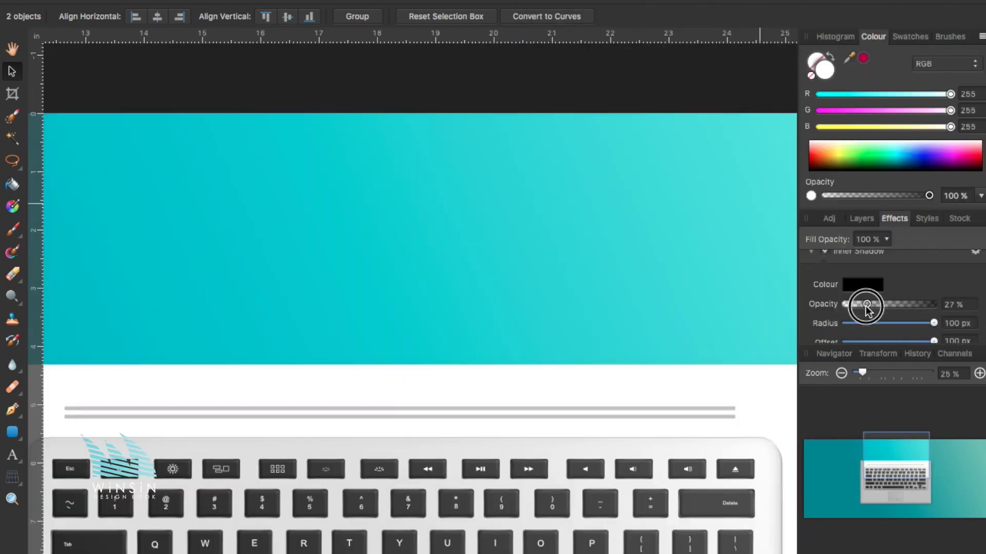
Step: Raise the inner shadow opacity to 34% and shorten the vent lines to 1.463 in
drag(867, 305, 875, 305)
drag(735, 412, 152, 408)
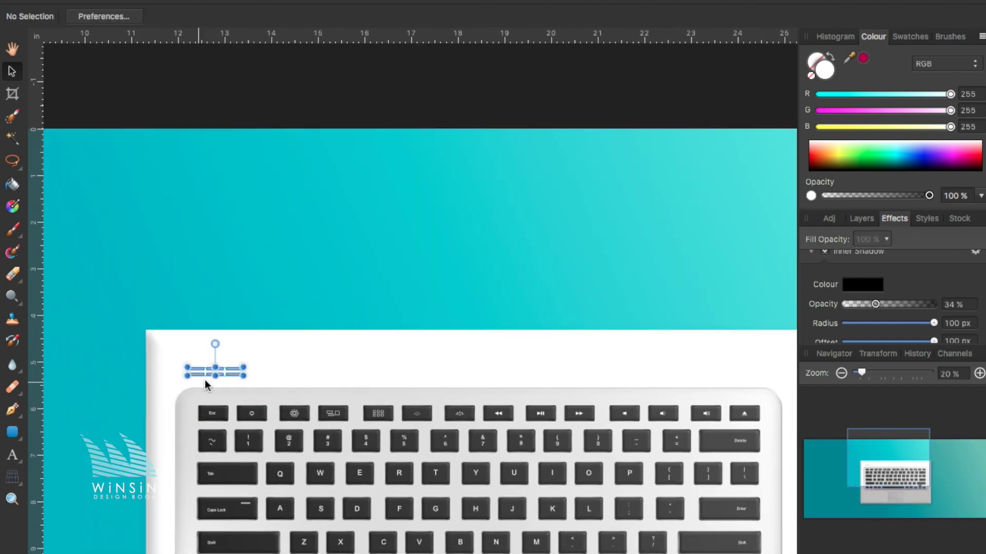
click(291, 86)
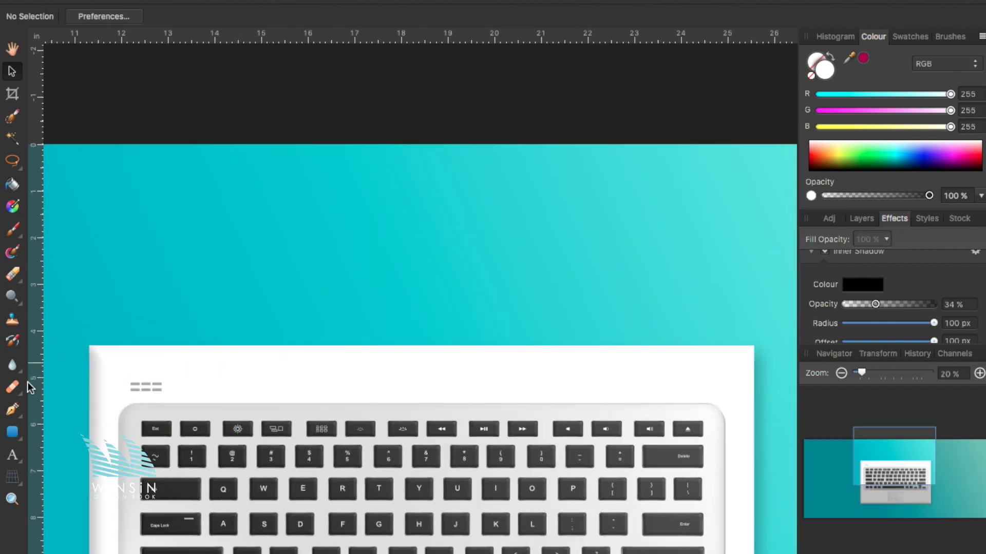
Step: Draw a long thin hinge strip along the base top filled dark grey #2C2C2C
click(12, 432)
drag(153, 345, 725, 355)
drag(845, 156, 534, 257)
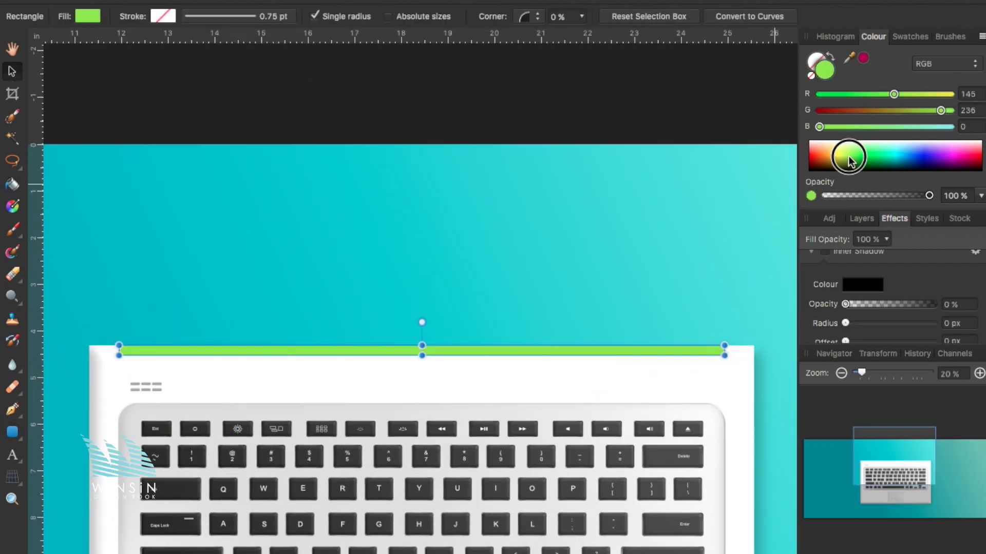
click(821, 66)
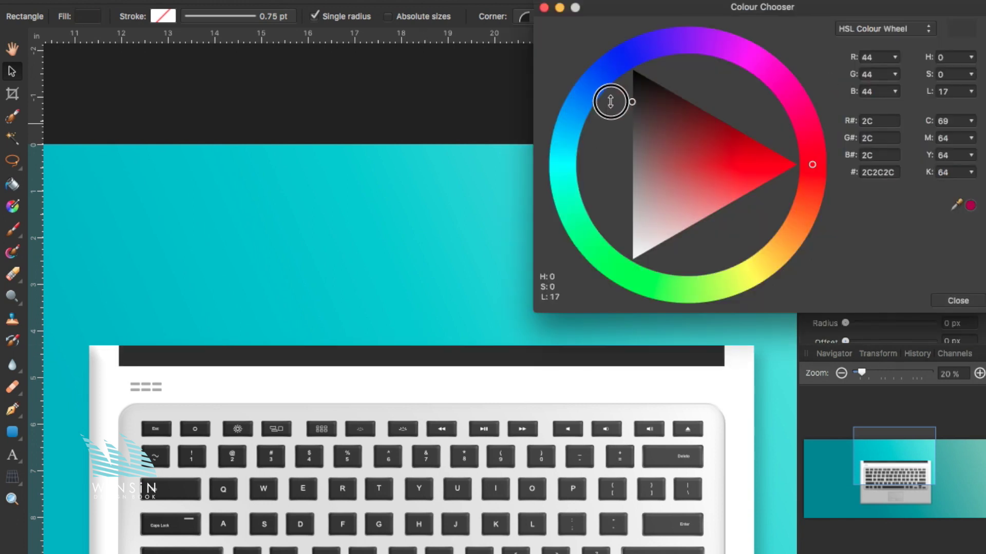
click(543, 8)
key(ctrl+a)
scroll(513, 339, down, 3)
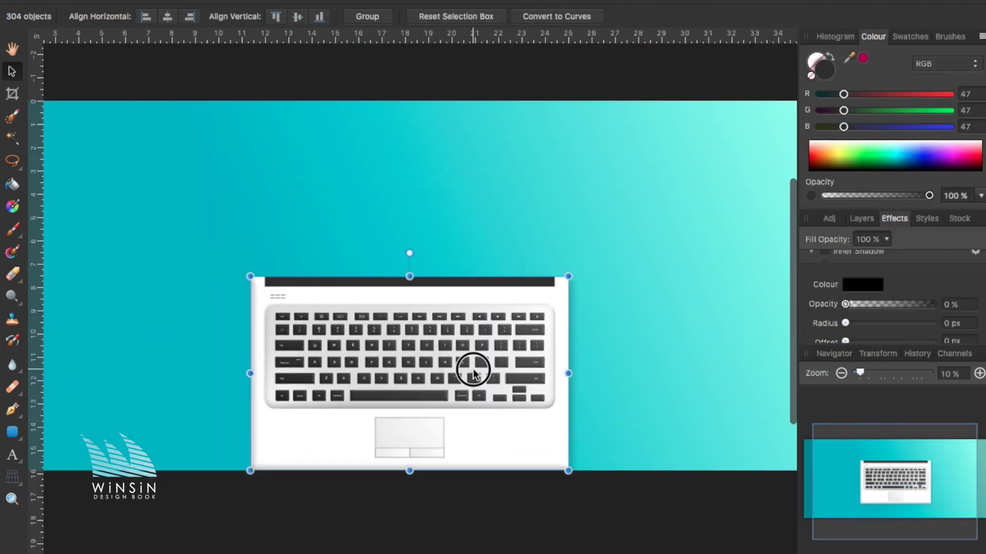
key(ctrl+d)
scroll(346, 145, up, 2)
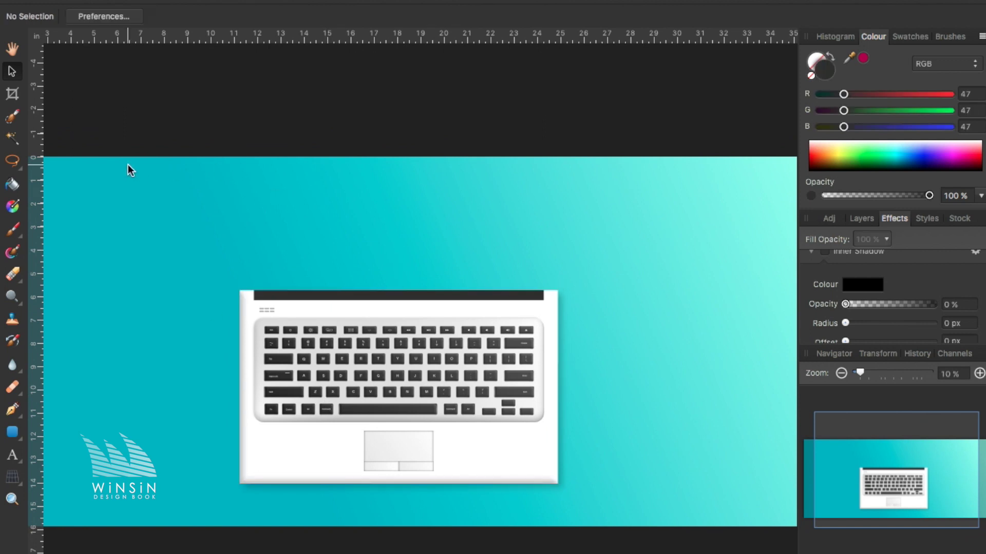
Step: Draw the dark screen panel above the base and crop the canvas tightly around the laptop
drag(240, 291, 558, 110)
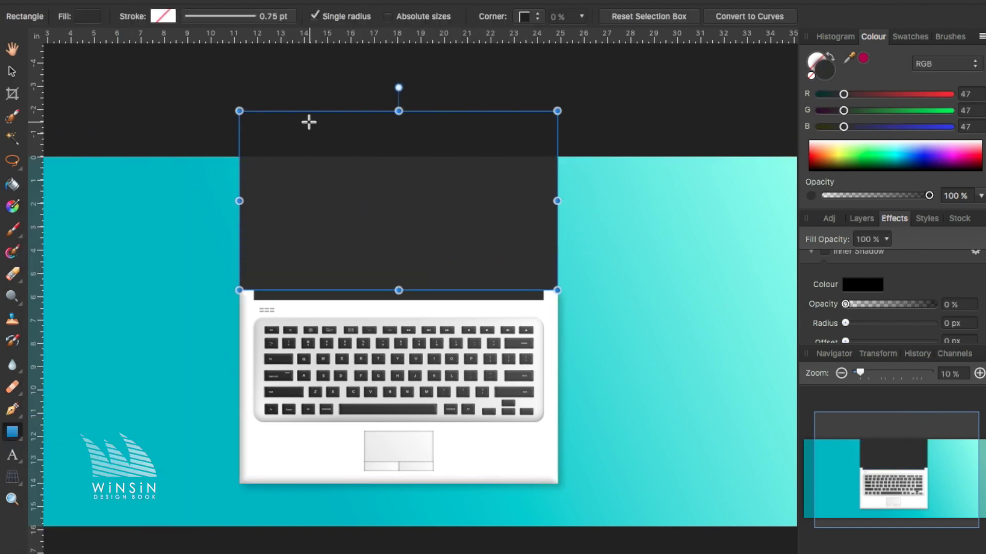
key(c)
drag(407, 165, 477, 102)
drag(77, 310, 114, 310)
click(12, 49)
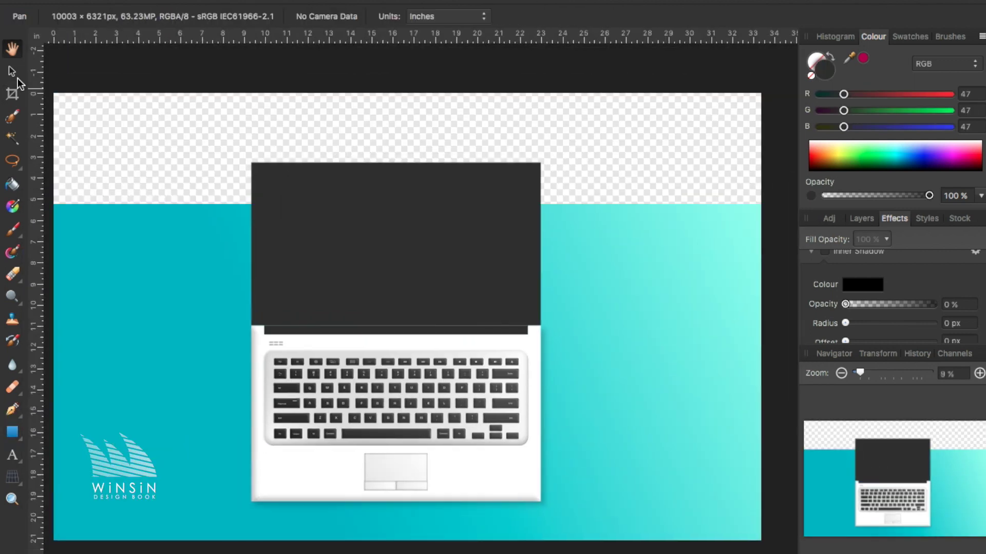
Step: Stretch the teal background layer up to the top of the cropped canvas
click(861, 218)
click(863, 288)
mouse_move(407, 204)
mouse_down()
mouse_move(407, 98)
mouse_move(405, 117)
mouse_up()
scroll(560, 322, right, 2)
scroll(115, 303, left, 4)
key(ctrl+d)
scroll(115, 303, up, 1)
Step: Give the dark screen lid an effect with a 27 px radius
click(405, 206)
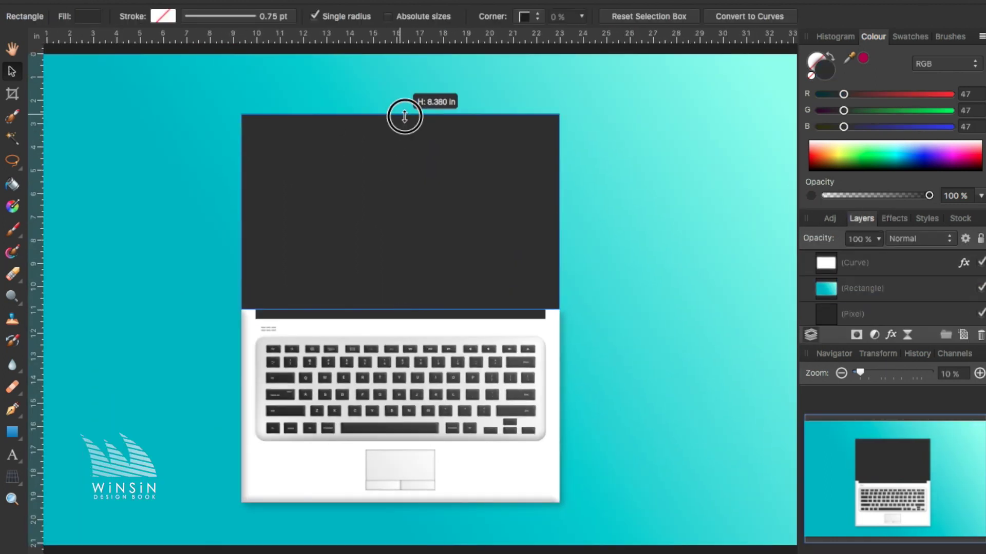
click(894, 218)
drag(875, 294, 899, 295)
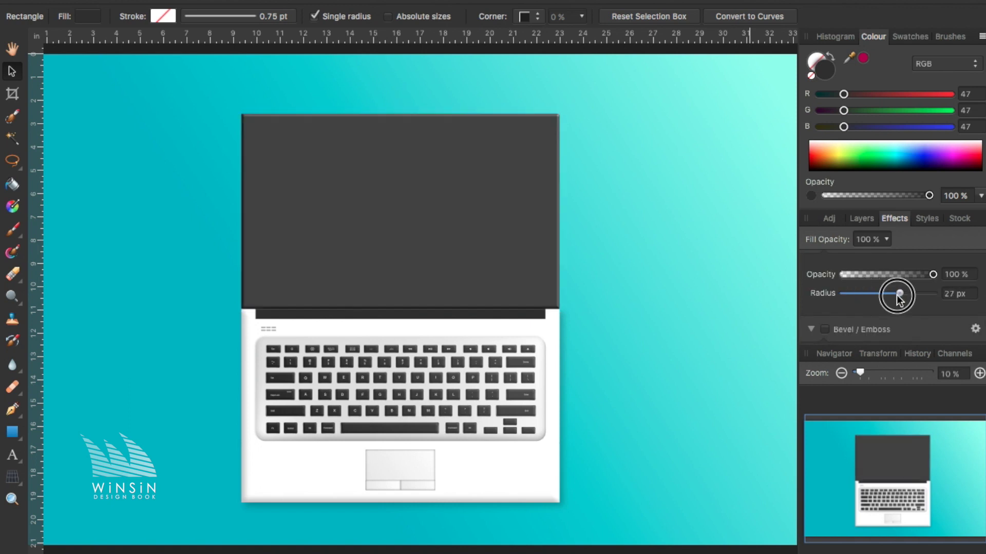
scroll(400, 335, down, 2)
right_click(467, 284)
click(411, 527)
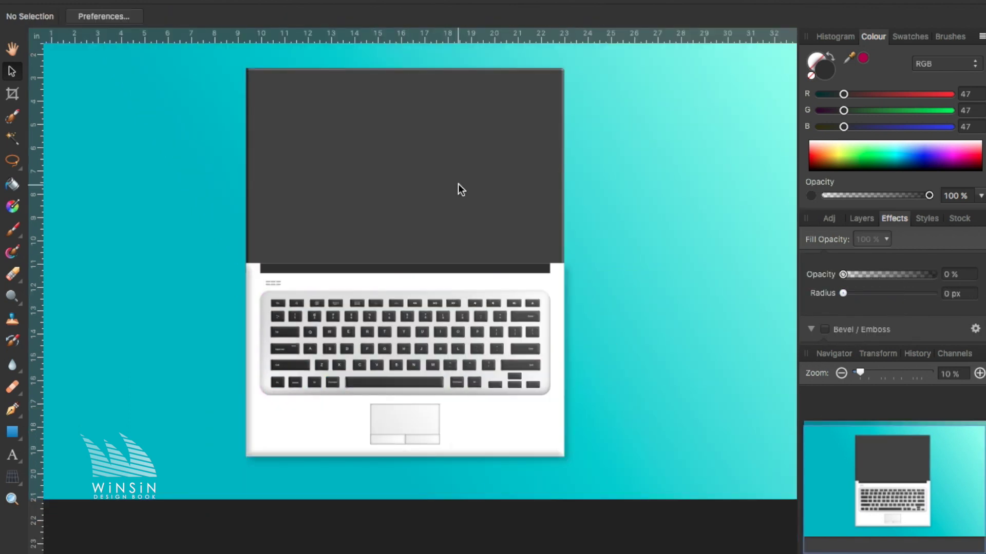
Step: Add a thin hinge strip and an inner display rectangle filled dark grey 3A3A3A
click(682, 250)
drag(384, 275, 386, 276)
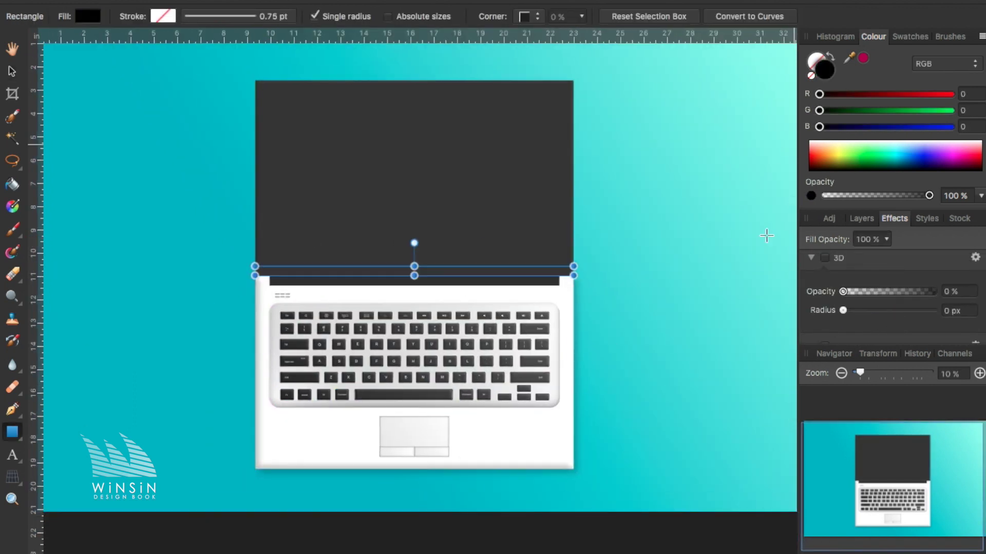
scroll(413, 287, up, 2)
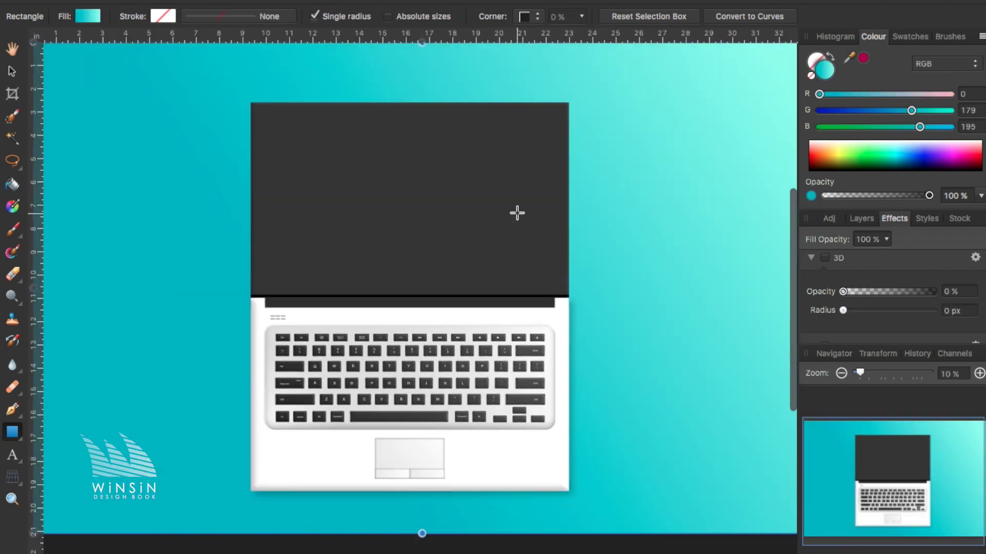
drag(269, 120, 550, 277)
key(v)
click(429, 165)
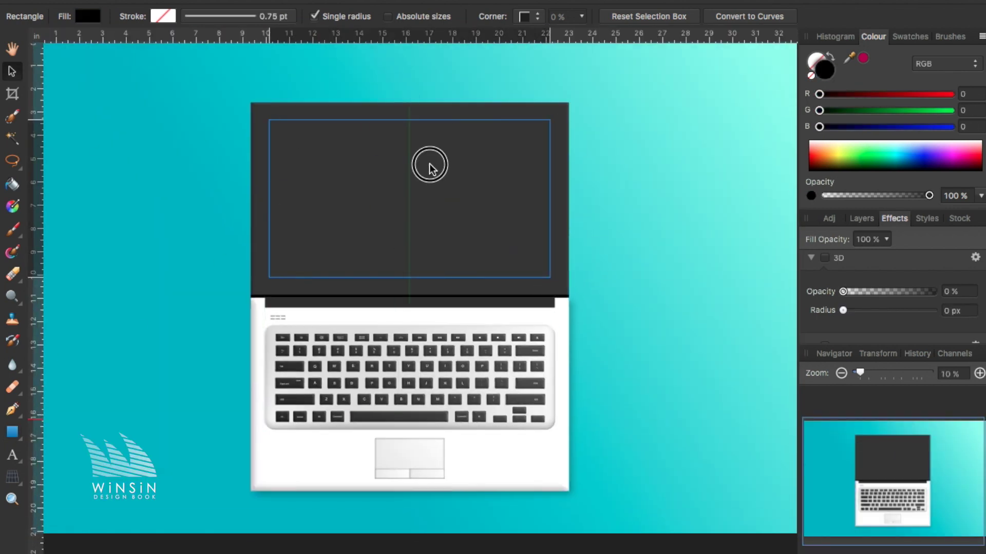
click(815, 145)
click(816, 168)
click(824, 188)
drag(625, 112, 602, 116)
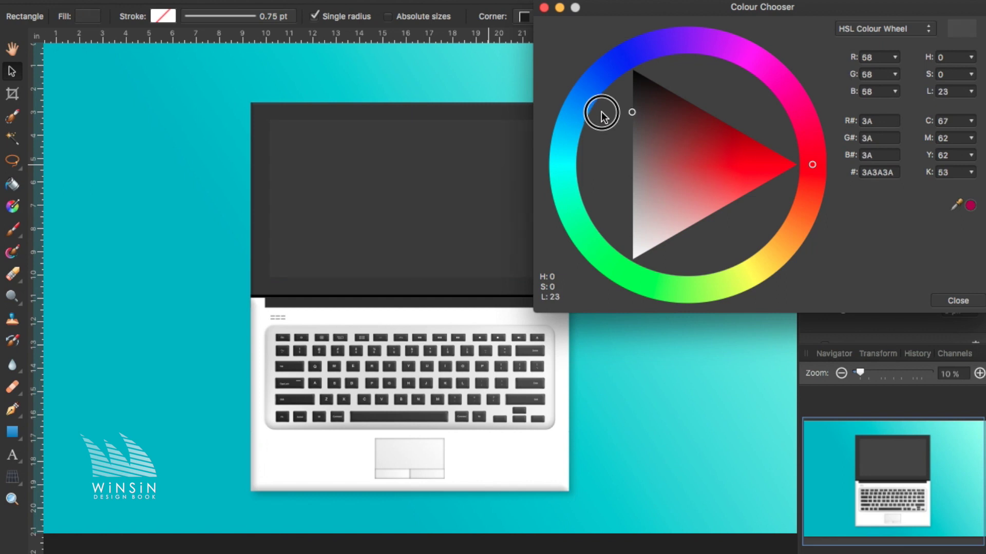
key(Escape)
Step: Set the display effect to 75% opacity and apply a linear gradient with a 212121 stop
click(826, 261)
drag(872, 298, 874, 300)
key(g)
mouse_move(281, 271)
mouse_down()
mouse_move(656, 97)
mouse_move(817, 114)
mouse_up()
double_click(282, 271)
click(630, 96)
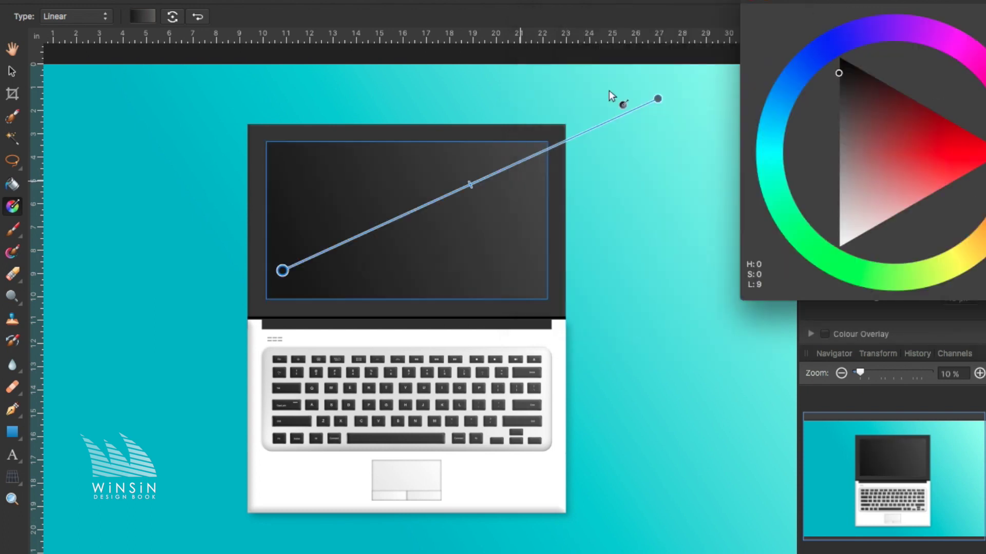
Step: Adjust the display's shadow and draw a white rectangle over the screen area
click(205, 141)
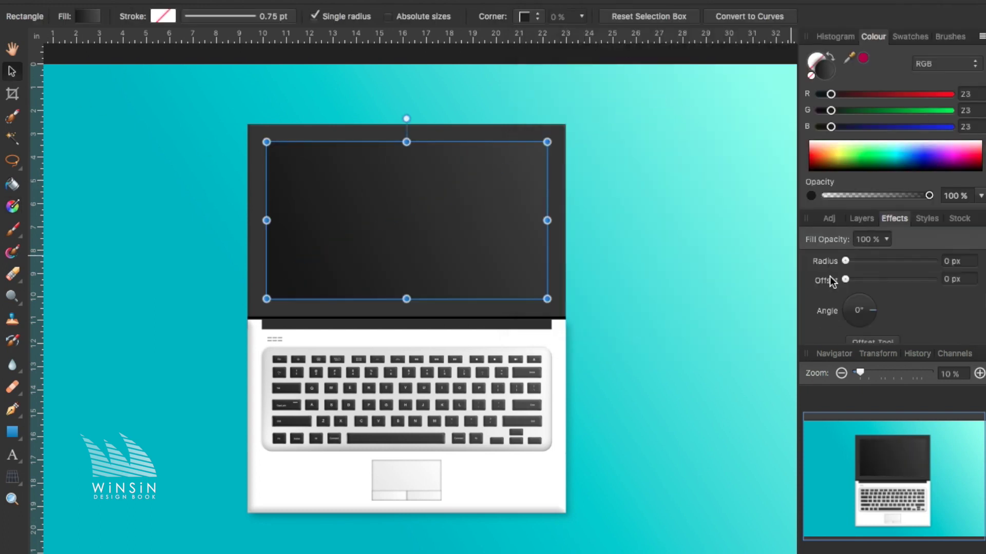
drag(872, 274, 914, 274)
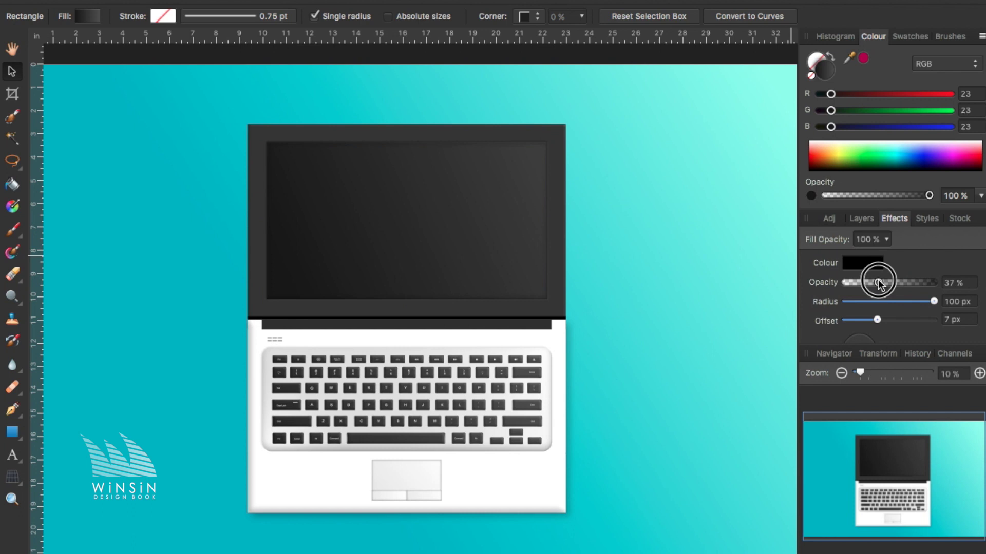
drag(246, 128, 565, 321)
Step: Lay a three-stop diagonal gradient across the white screen rectangle
right_click(475, 216)
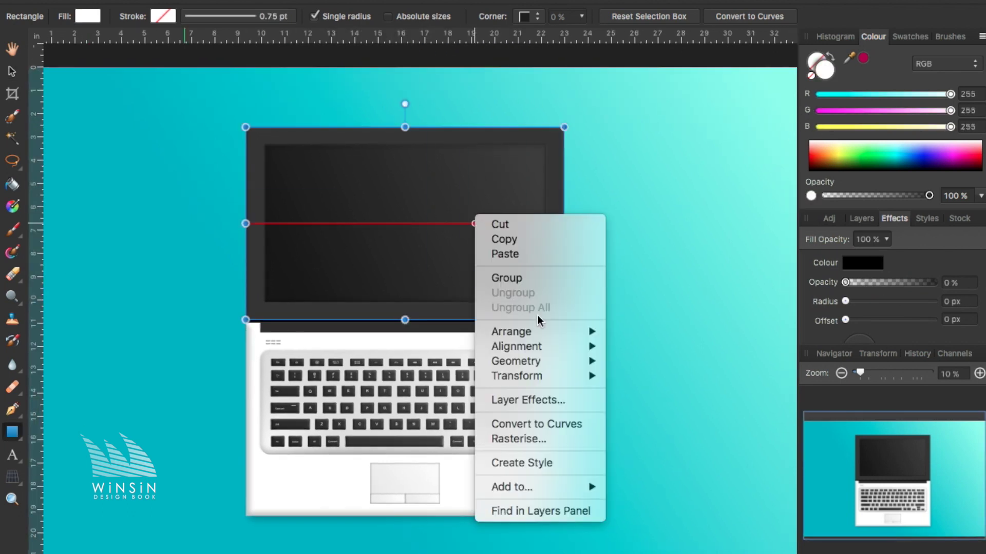
click(11, 208)
drag(246, 271, 564, 133)
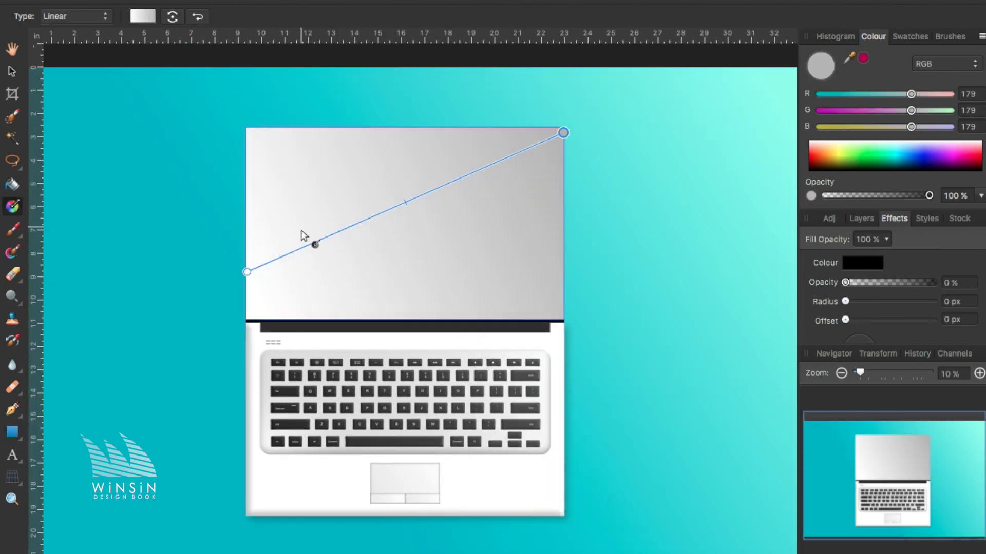
click(142, 16)
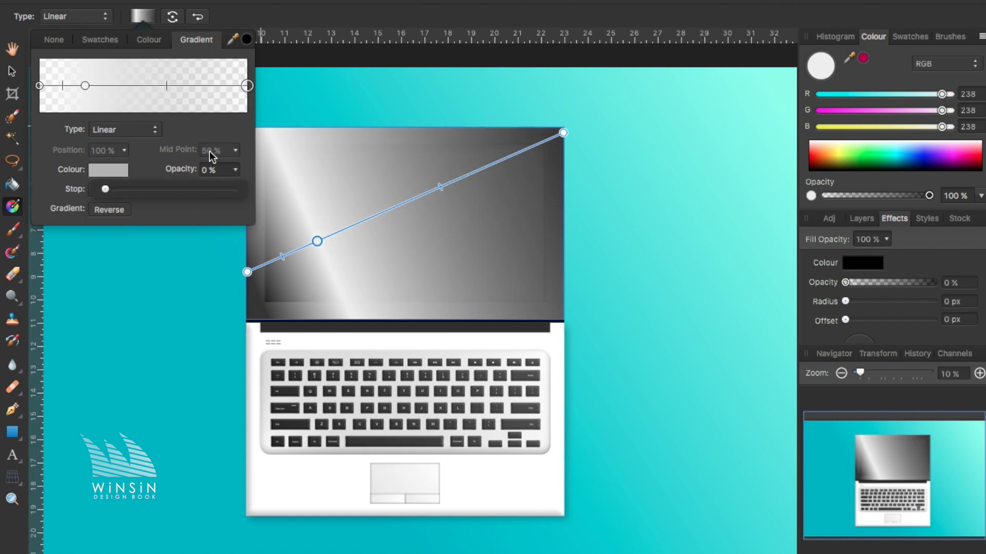
Step: Darken and lower the middle stop's opacity, moving the gradient end to the top-right corner
drag(234, 189, 132, 190)
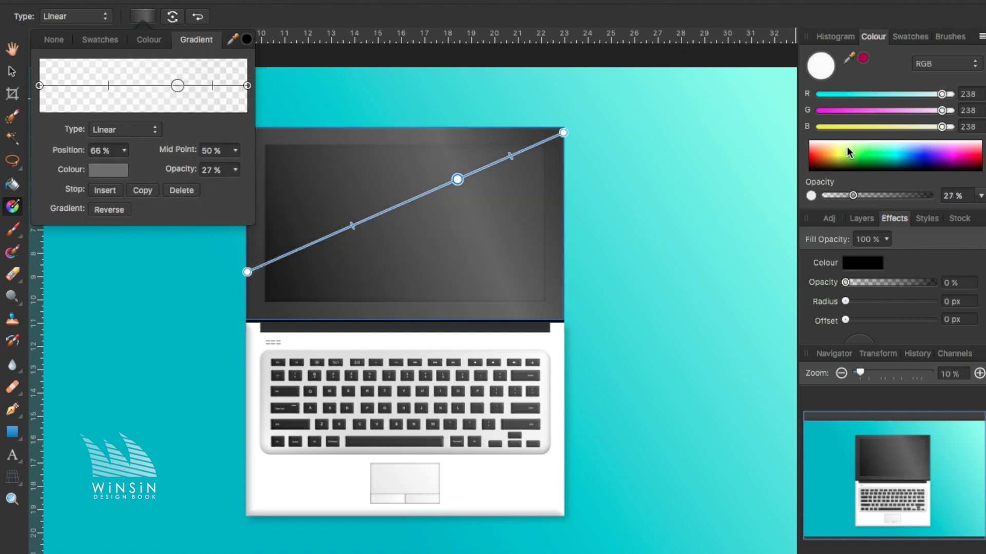
drag(247, 272, 322, 233)
mouse_move(563, 132)
mouse_down()
mouse_move(515, 156)
mouse_move(568, 110)
mouse_up()
click(449, 181)
click(142, 16)
click(235, 170)
scroll(502, 75, up, 2)
scroll(249, 226, up, 2)
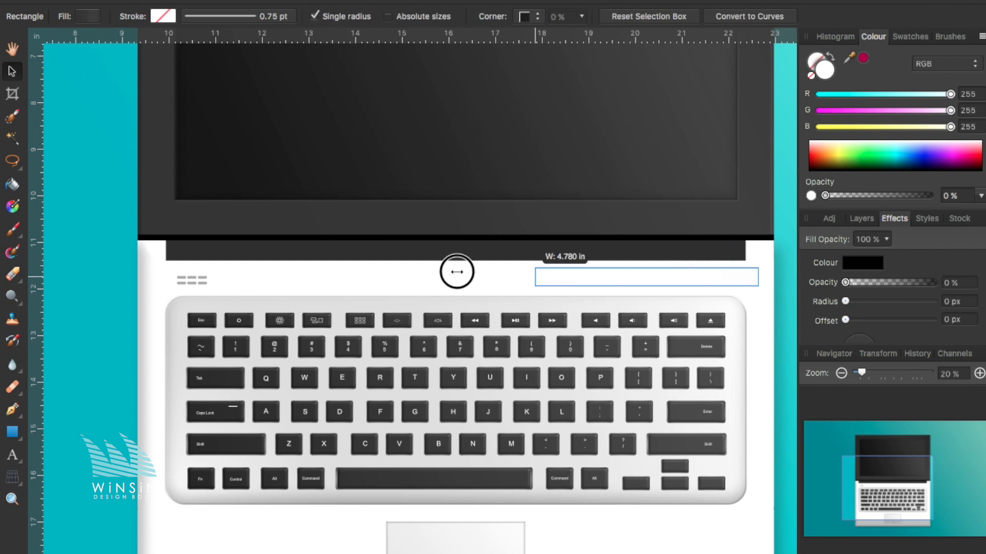
Step: Strengthen the recess's inner shadow and fit a coloured inner key into it
drag(889, 283, 924, 282)
right_click(719, 274)
click(842, 164)
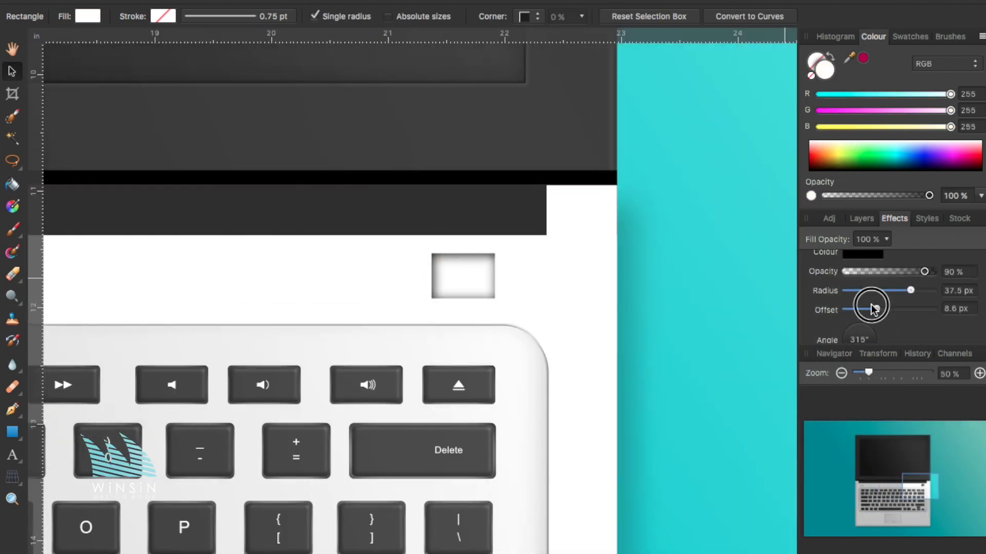
click(473, 280)
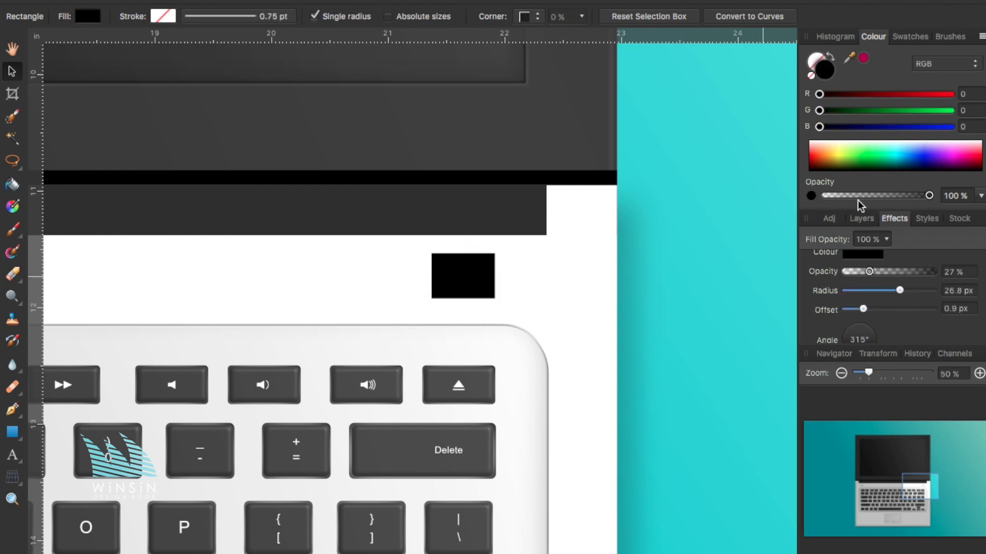
drag(483, 257, 490, 256)
scroll(871, 287, down, 5)
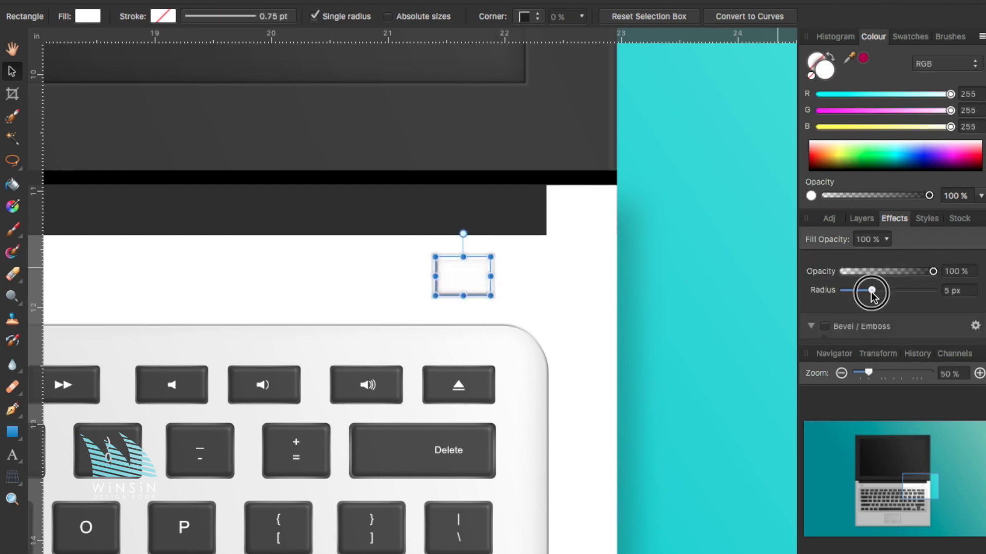
click(890, 148)
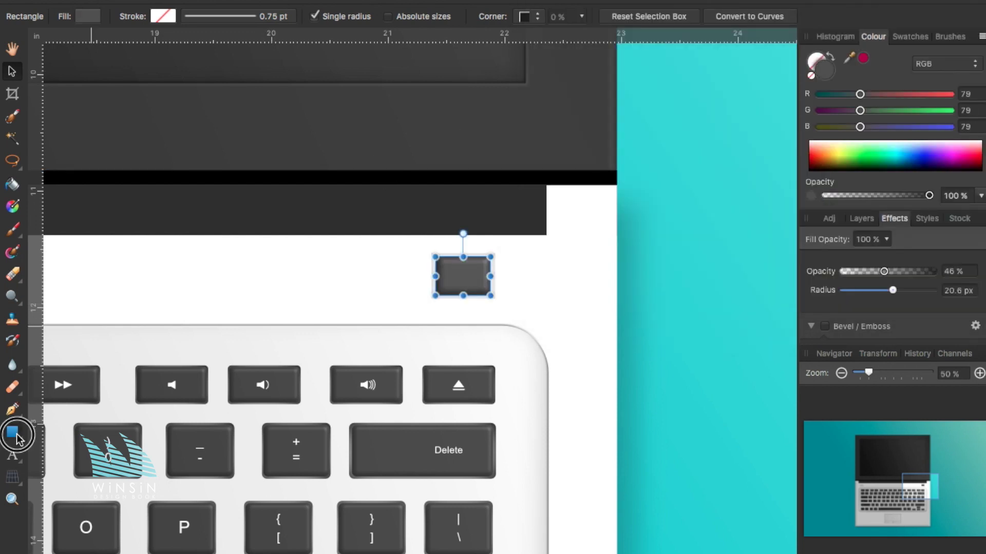
Step: Make a power symbol from a ring with a small rectangle subtracted from its top
drag(477, 287, 476, 283)
key(v)
key(super+1)
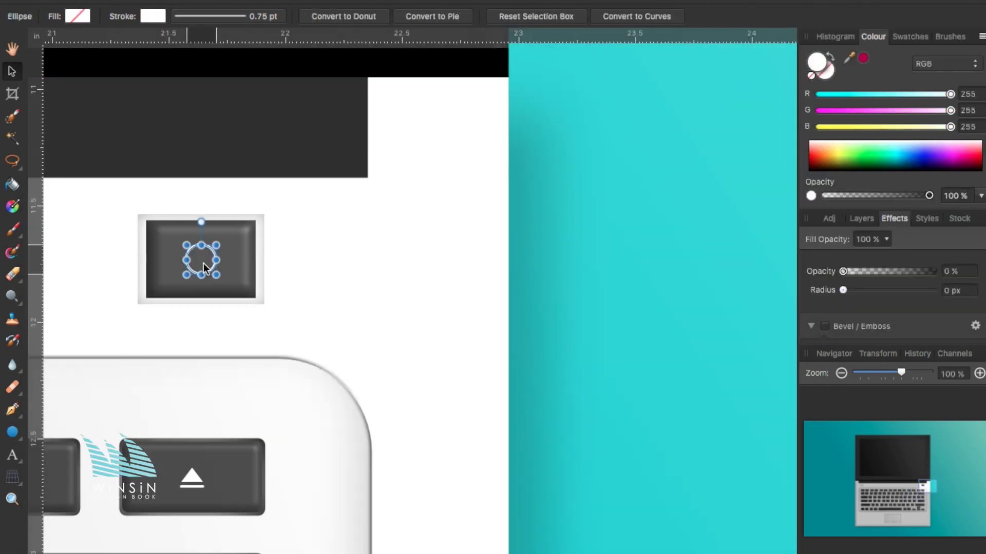
click(451, 16)
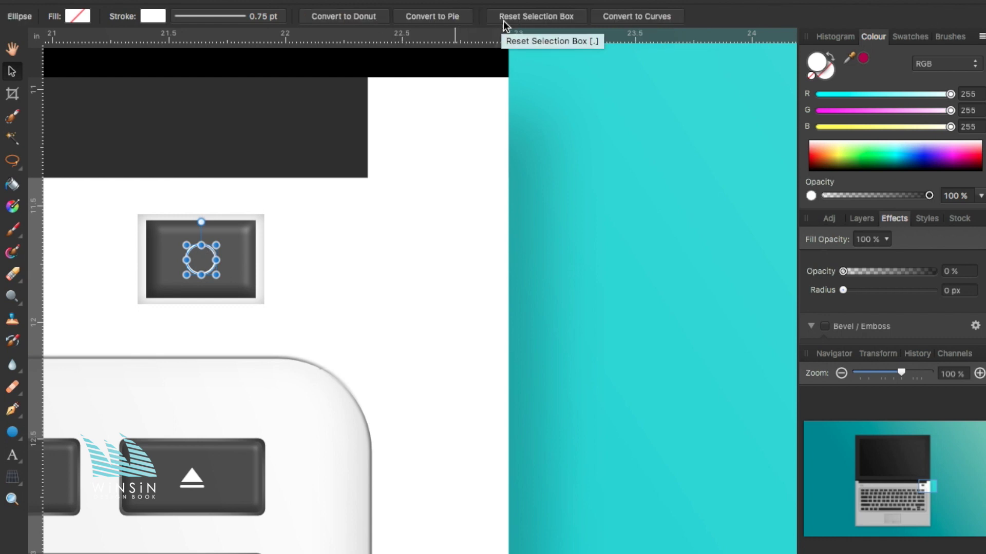
scroll(219, 222, up, 2)
mouse_move(232, 238)
mouse_down()
mouse_move(238, 261)
mouse_move(220, 289)
mouse_up()
right_click(246, 285)
click(411, 455)
Step: Recolour the power symbol, then select the small grey marks above the keyboard
scroll(251, 248, up, 2)
drag(831, 151, 807, 97)
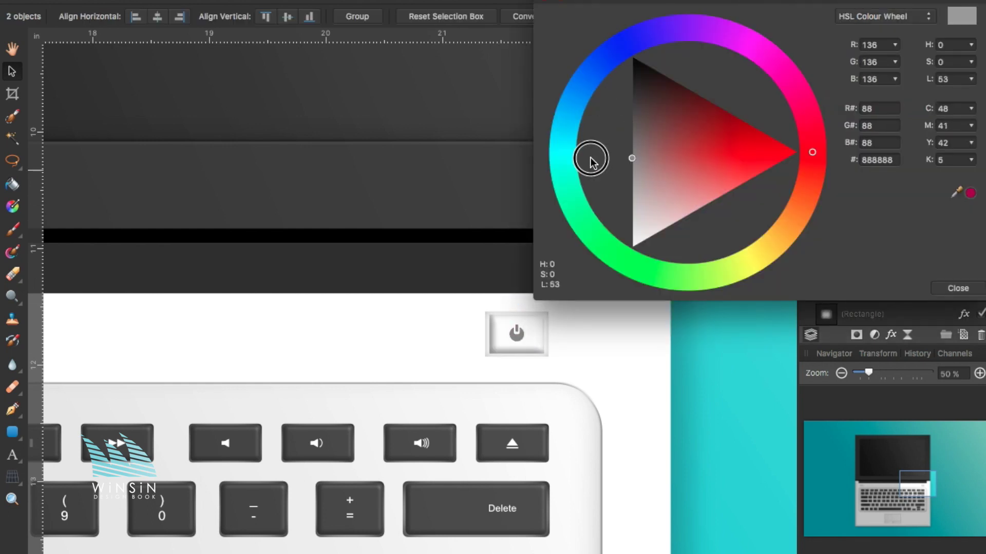
click(904, 160)
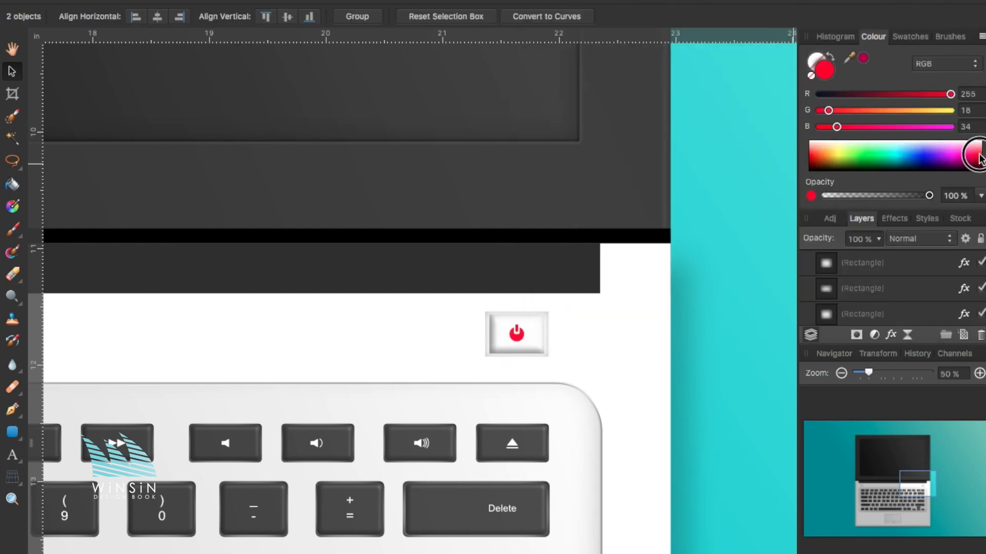
click(717, 245)
scroll(106, 276, down, 3)
click(205, 293)
mouse_move(91, 271)
mouse_down()
mouse_move(279, 306)
mouse_move(233, 308)
mouse_up()
Step: Draw dark black bars along the hinge strip under the screen
scroll(201, 306, up, 3)
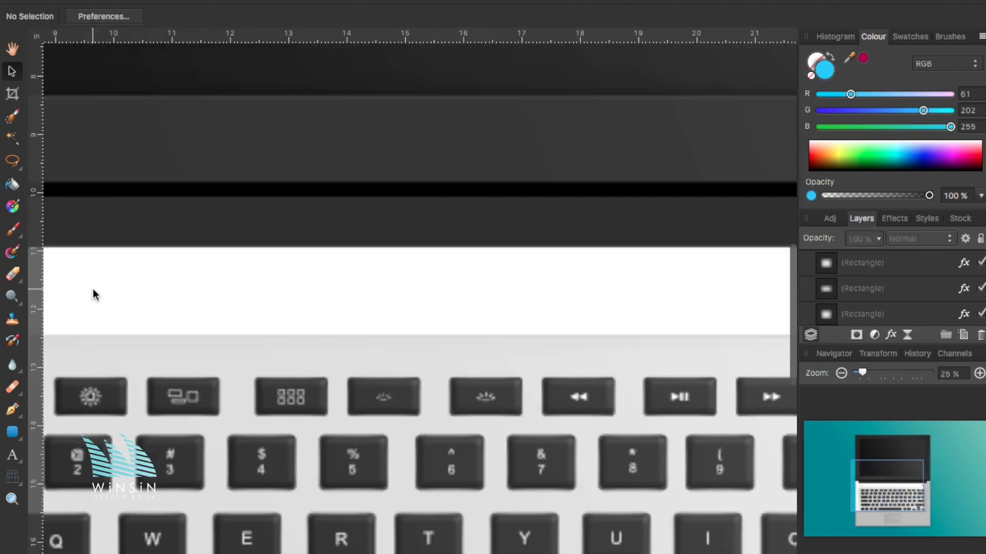
key(Escape)
scroll(141, 332, right, 5)
click(13, 432)
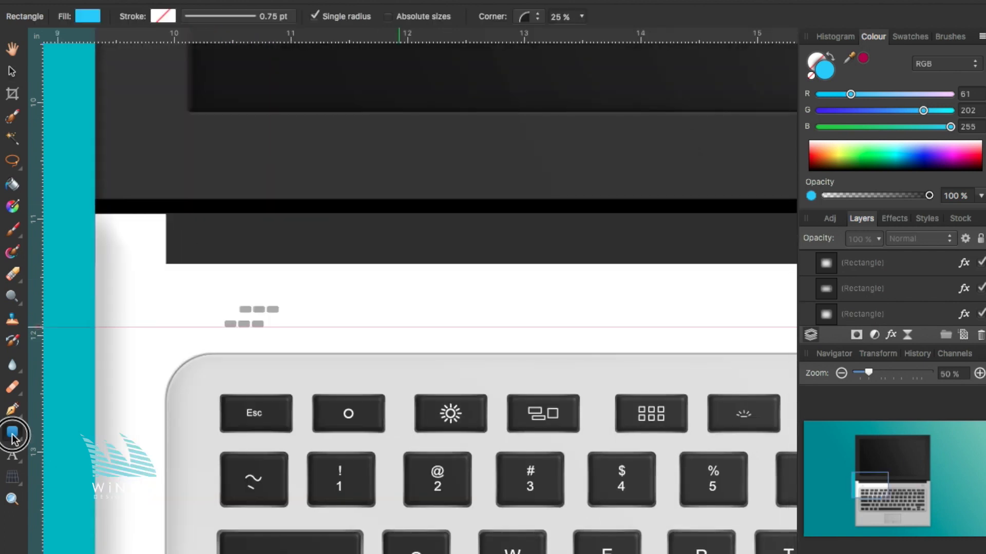
drag(178, 263, 178, 263)
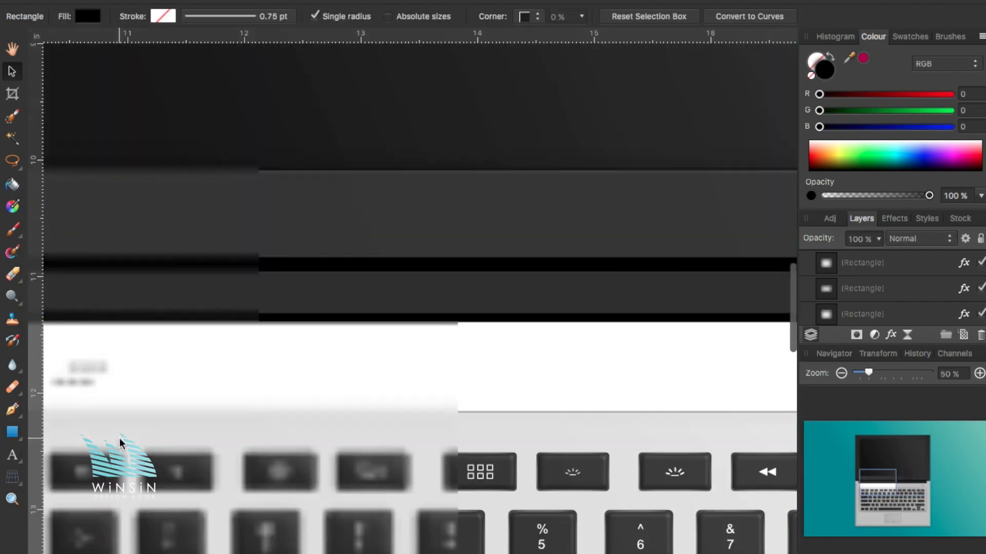
drag(204, 257, 684, 293)
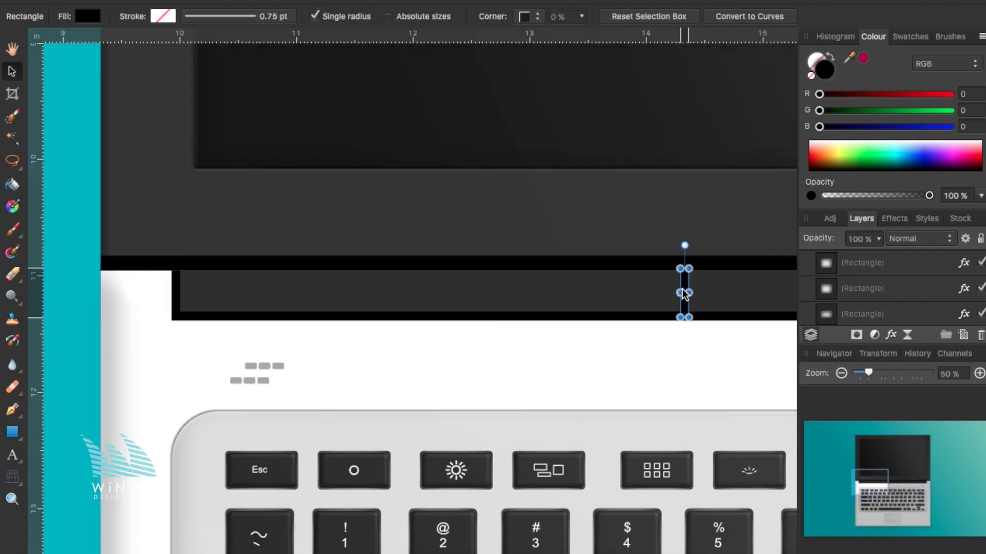
Step: Give the black hinge bar a linear gradient fill
scroll(686, 319, down, 5)
key(g)
drag(516, 325, 516, 343)
scroll(168, 282, down, 3)
scroll(287, 267, down, 2)
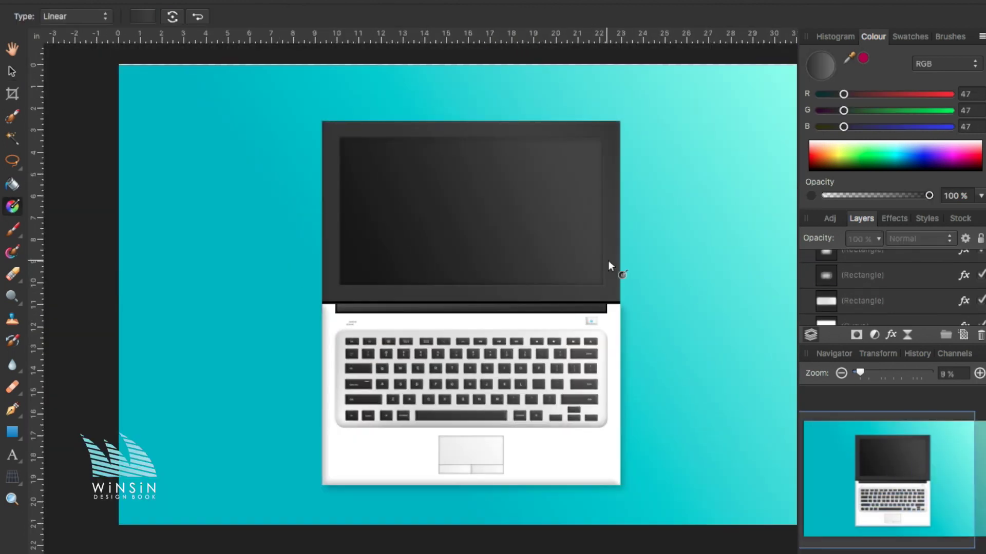
click(952, 289)
click(817, 64)
click(864, 278)
scroll(864, 288, down, 1)
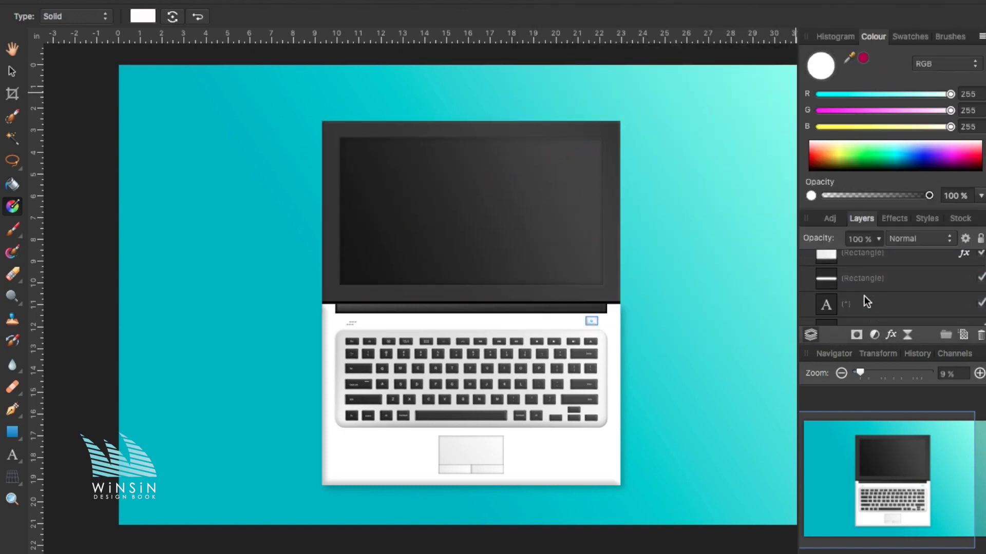
Step: Marquee-select every laptop part and move it to the left of the canvas
key(v)
drag(602, 55, 165, 490)
mouse_move(532, 227)
mouse_down()
mouse_move(388, 237)
mouse_move(421, 225)
mouse_up()
click(407, 66)
Step: Group the laptop parts and draw a white lid rectangle to its right
key(ctrl+g)
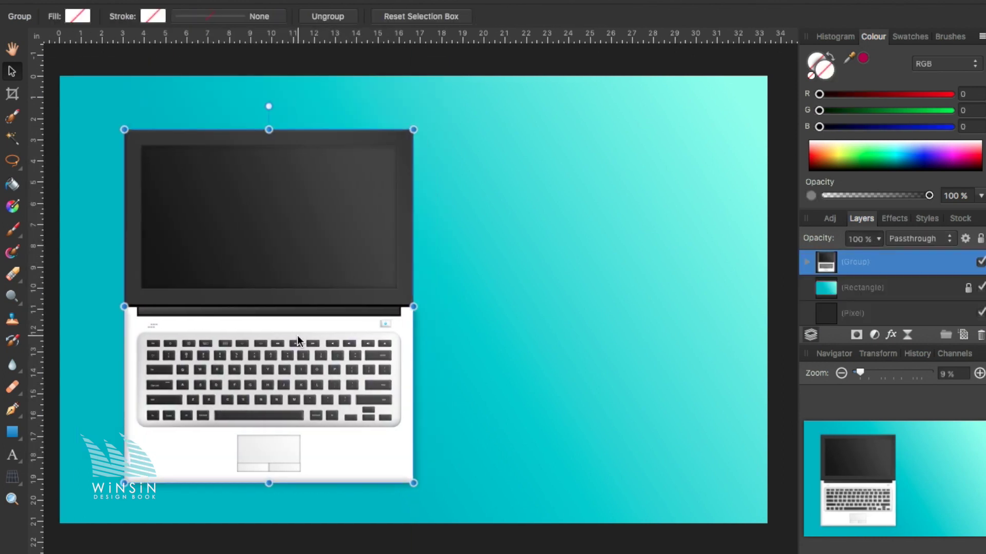
key(m)
drag(124, 293, 415, 471)
drag(260, 334, 581, 334)
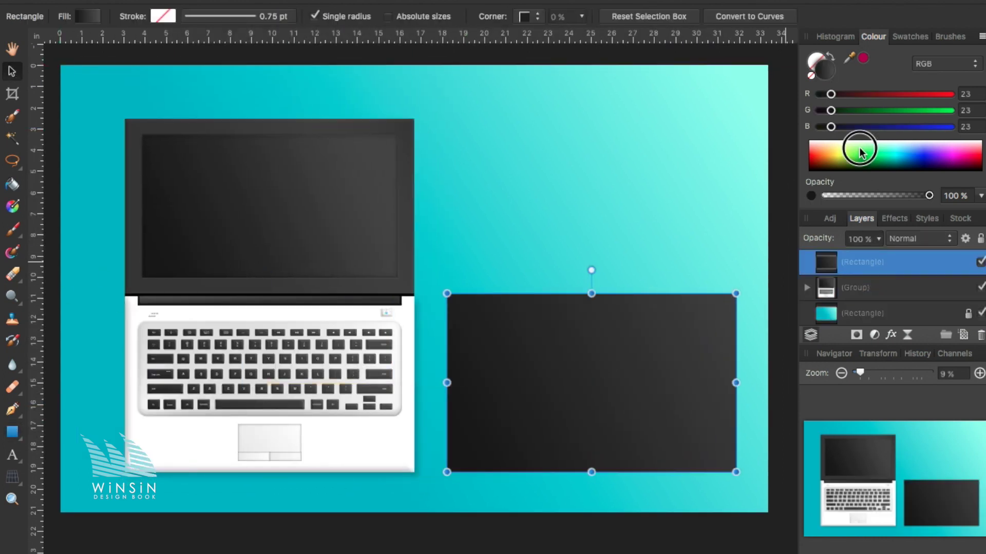
click(858, 146)
Step: Give the lid a widened bevel effect and a light grey linear gradient
click(894, 218)
click(824, 284)
drag(875, 295, 910, 278)
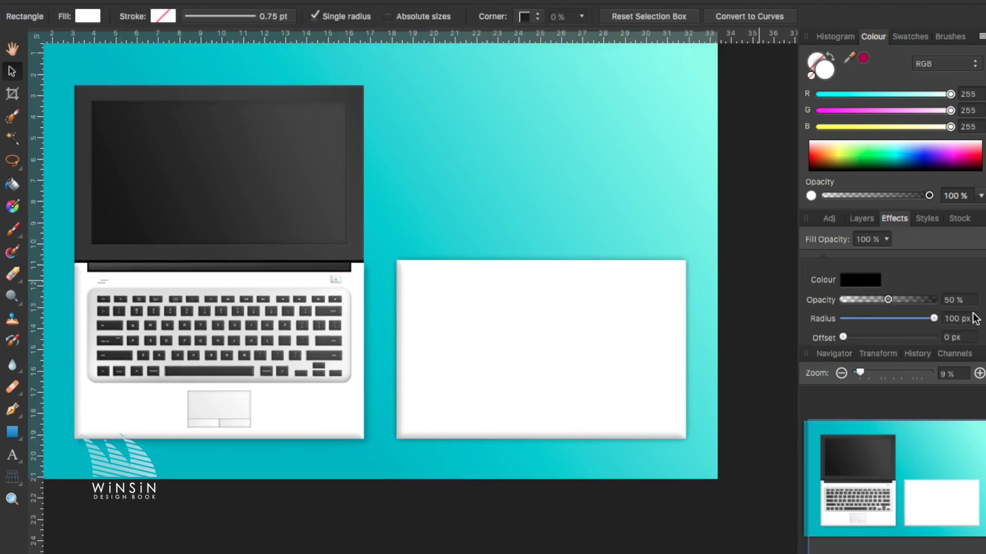
key(g)
drag(433, 348, 487, 406)
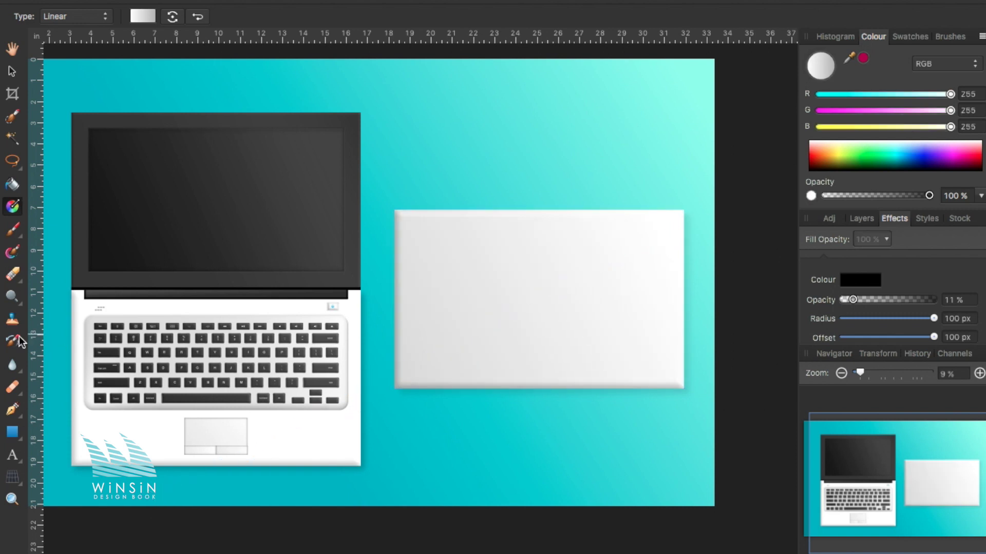
Step: Add the text DESIGN to the lid in the DIN Condensed font
key(t)
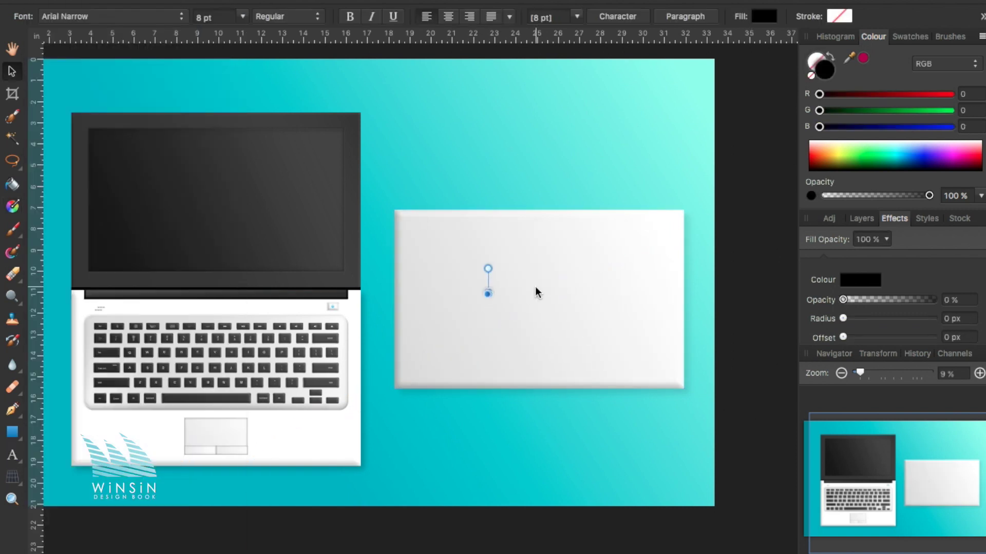
text(DESIGN)
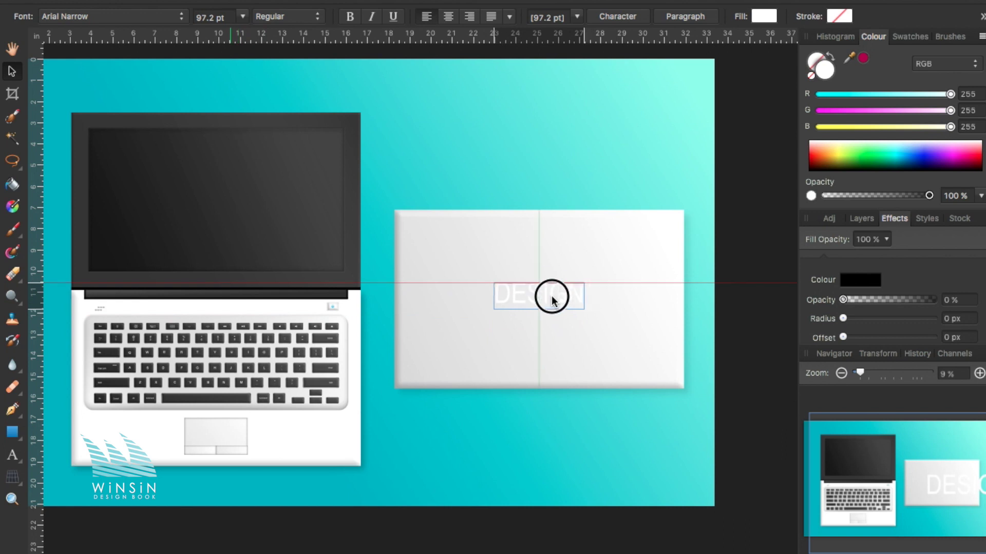
click(111, 16)
scroll(125, 359, down, 10)
scroll(108, 257, down, 15)
scroll(73, 145, down, 8)
scroll(72, 144, down, 8)
scroll(82, 288, down, 8)
scroll(69, 472, down, 8)
scroll(69, 473, down, 15)
scroll(69, 473, up, 20)
click(67, 137)
key(ctrl+d)
Step: Draw a rounded rectangle around DESIGN and bring the text in front of it
click(12, 432)
click(61, 200)
drag(493, 273, 582, 316)
click(12, 71)
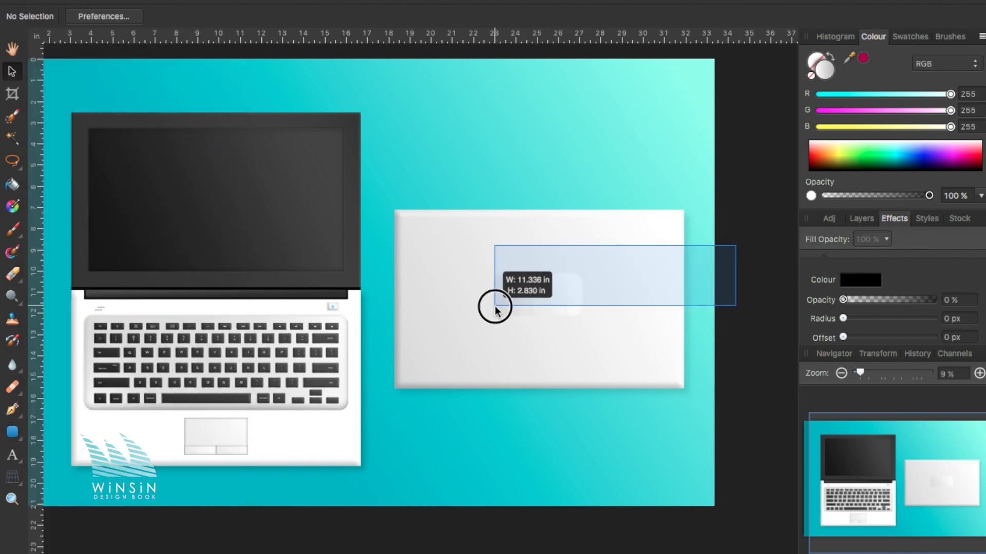
drag(733, 246, 486, 336)
right_click(546, 286)
click(706, 411)
Step: Raise the badge's inner shadow to 50% and fill the badge light grey
scroll(890, 257, down, 1)
click(890, 273)
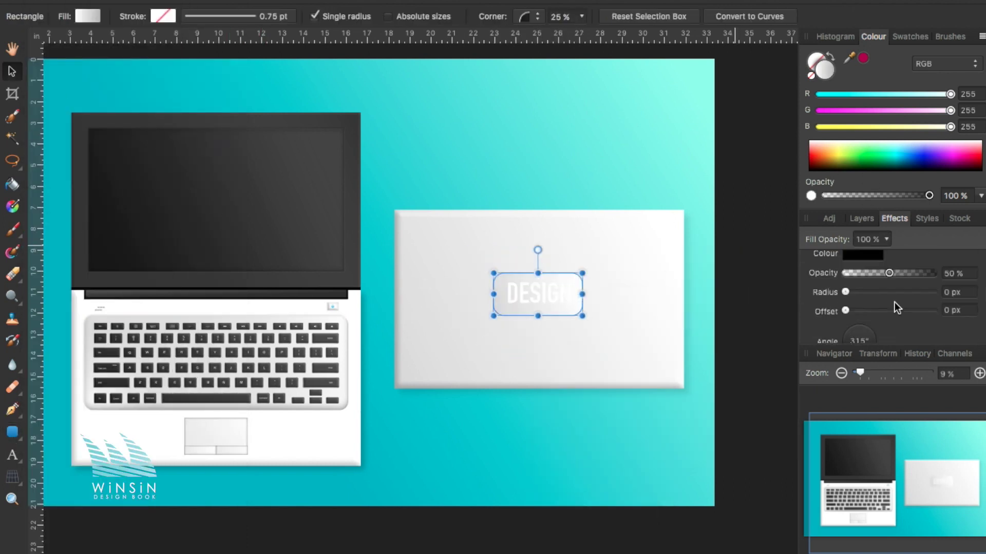
drag(823, 154, 899, 160)
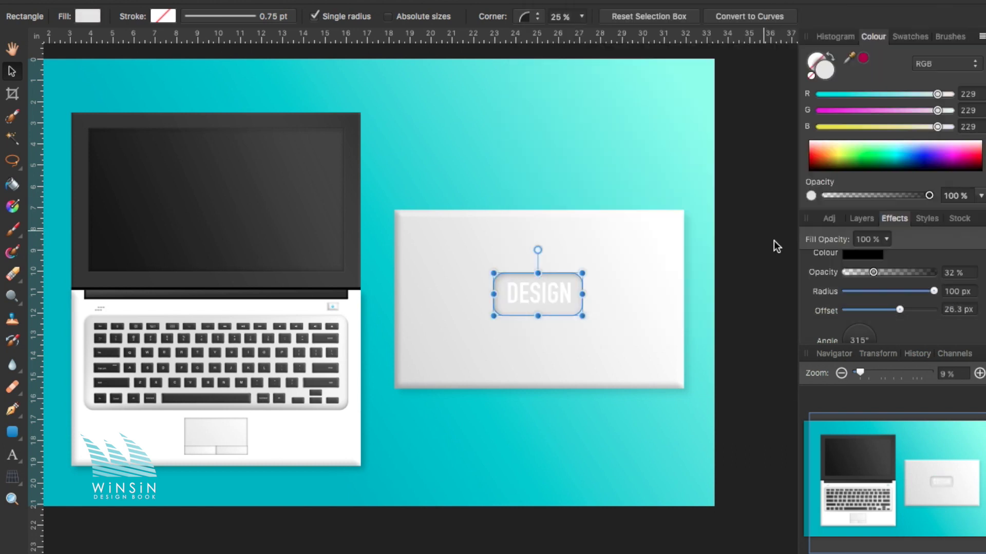
click(745, 292)
drag(457, 222, 236, 424)
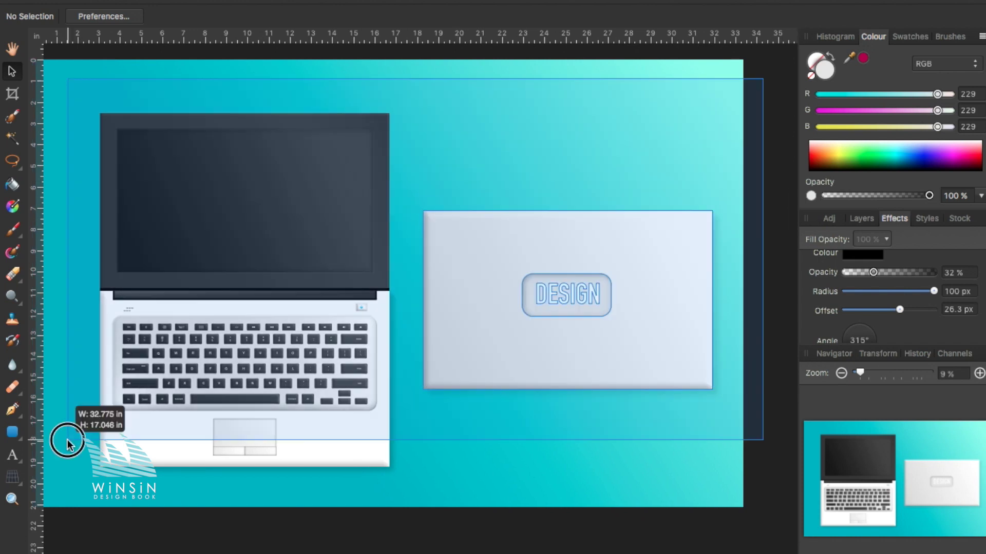
click(760, 367)
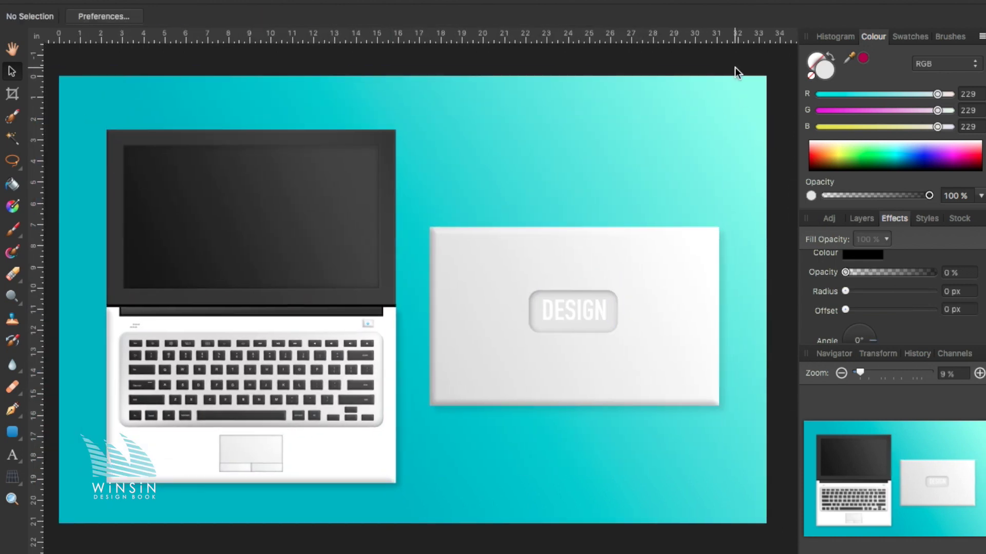